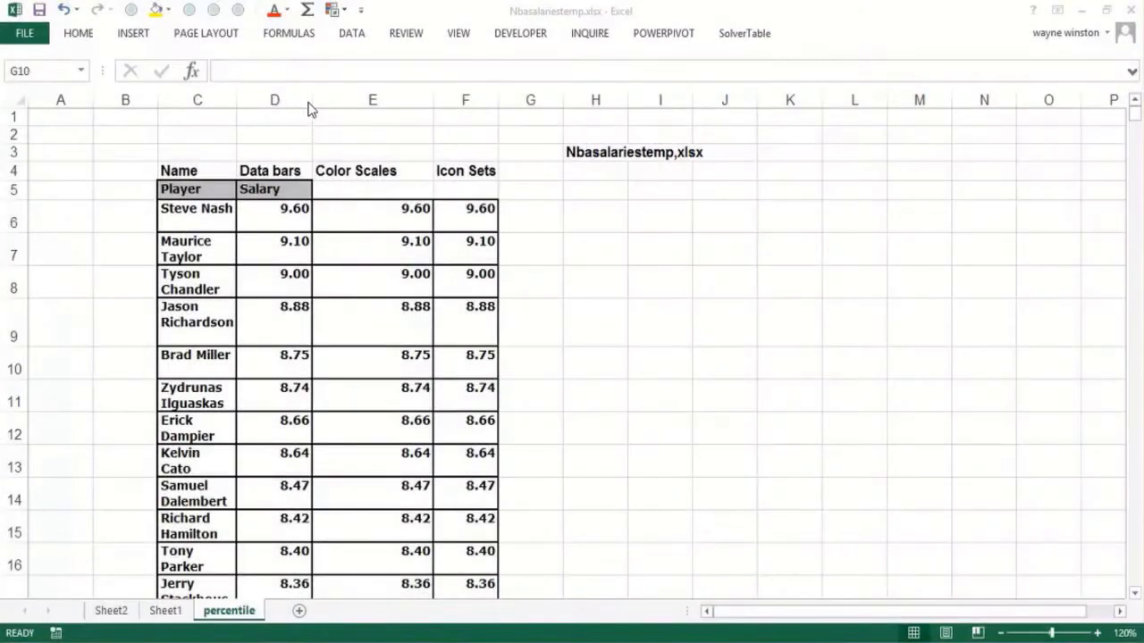
# - Widen column D and list Data Bars, Color Scales and Icon Sets in cells H4 to H6
pyautogui.moveTo(311, 98); pyautogui.dragTo(417, 136)
pyautogui.click(686, 168)
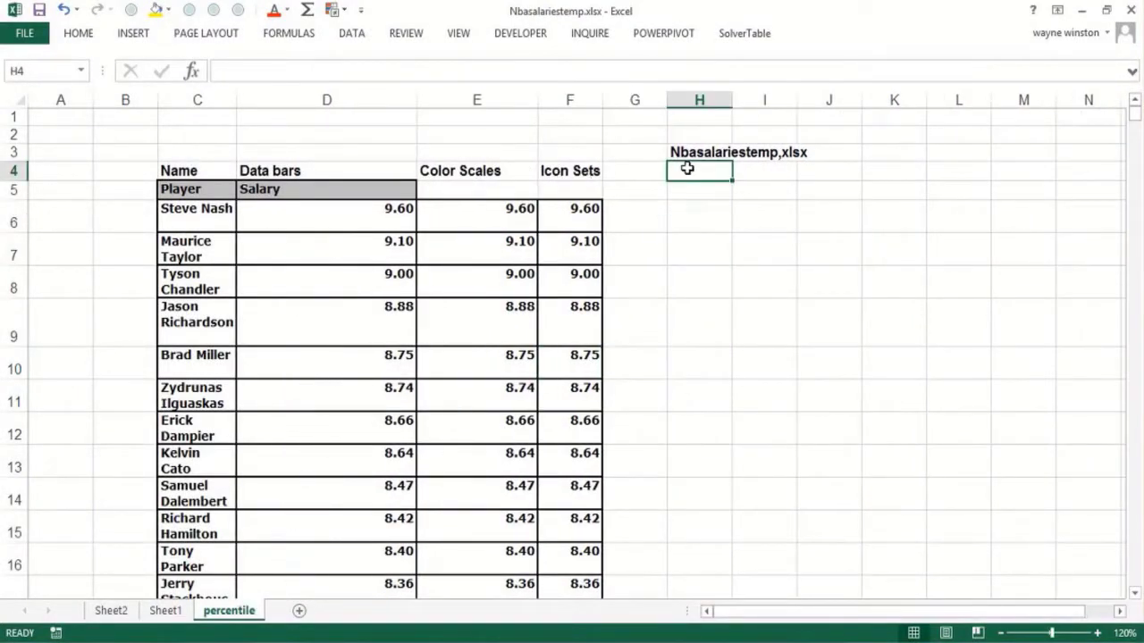
pyautogui.write('Data Bars')
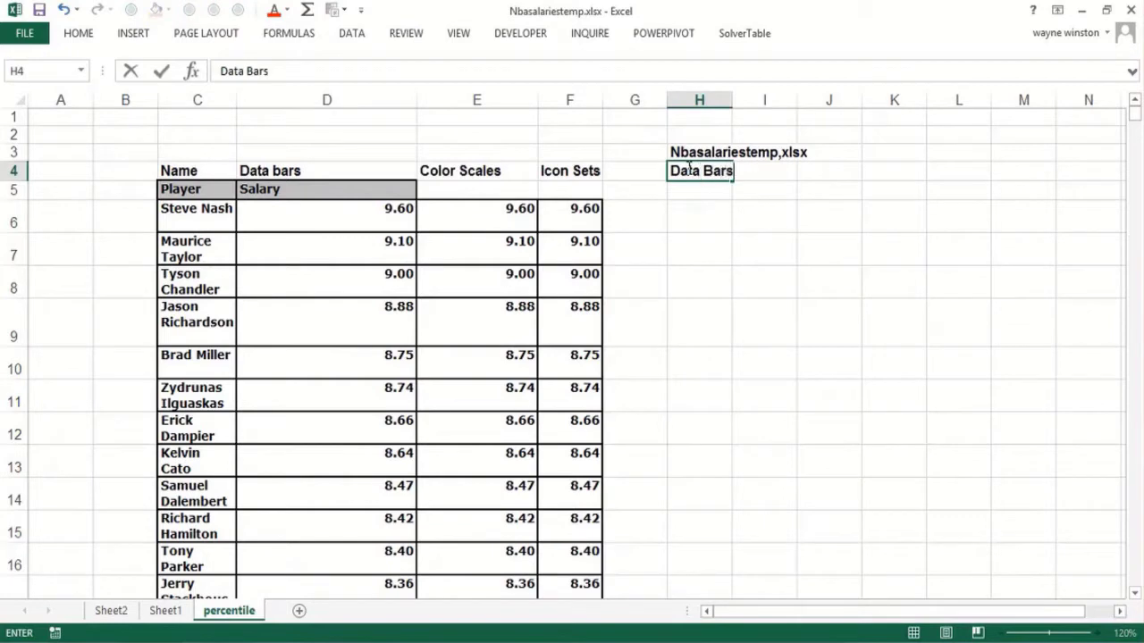
pyautogui.press('Return')
pyautogui.write('Color Scales')
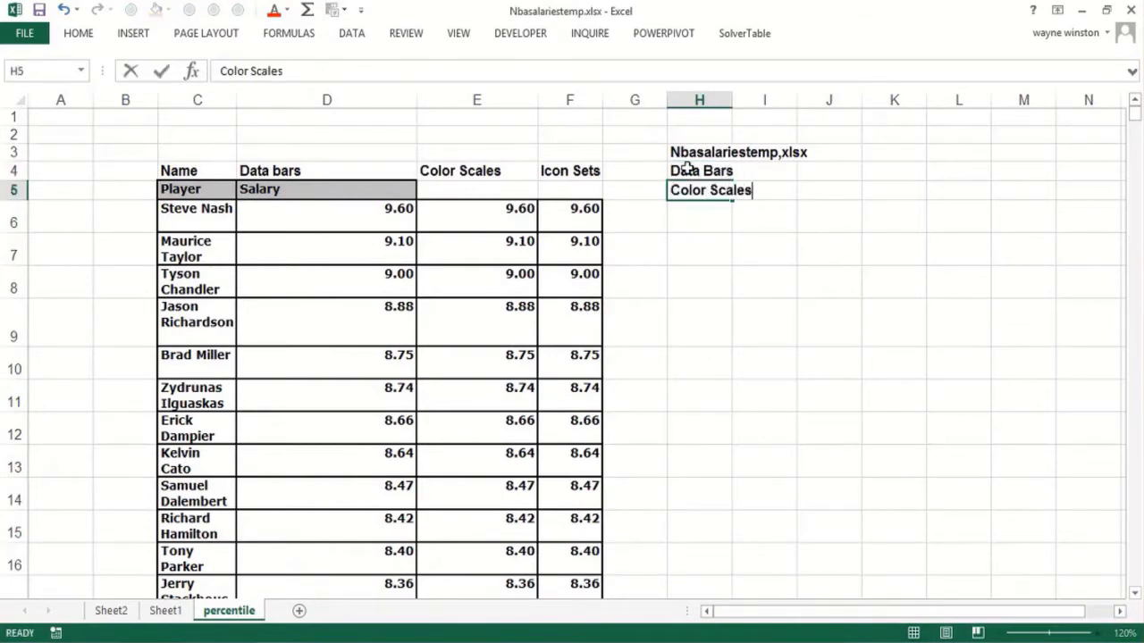
pyautogui.press('Return')
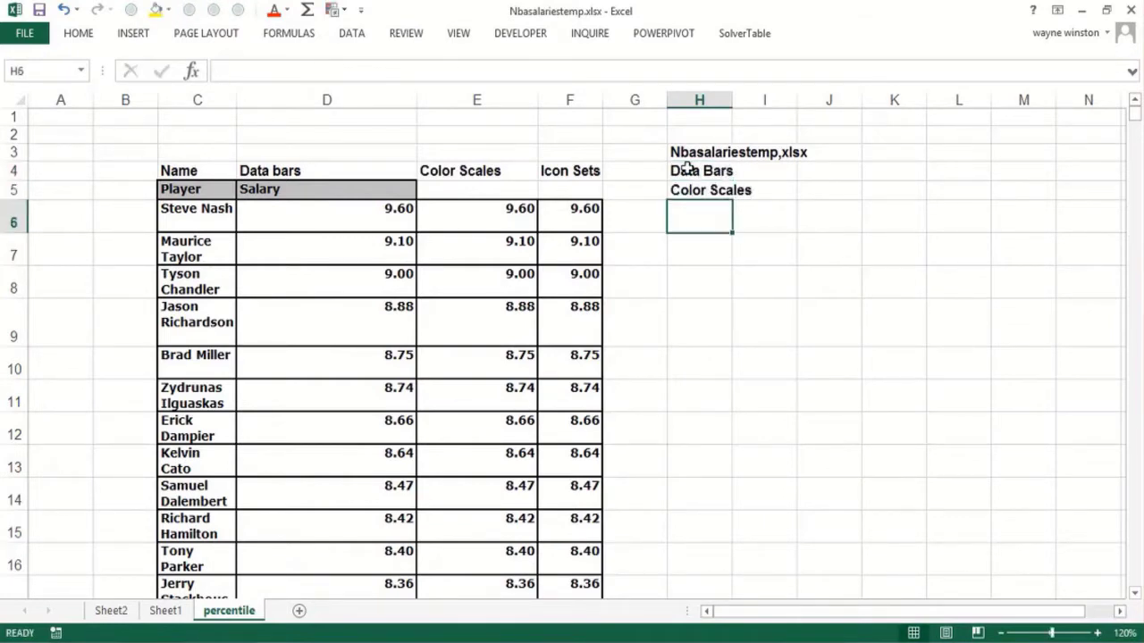
pyautogui.write('Icon Sets')
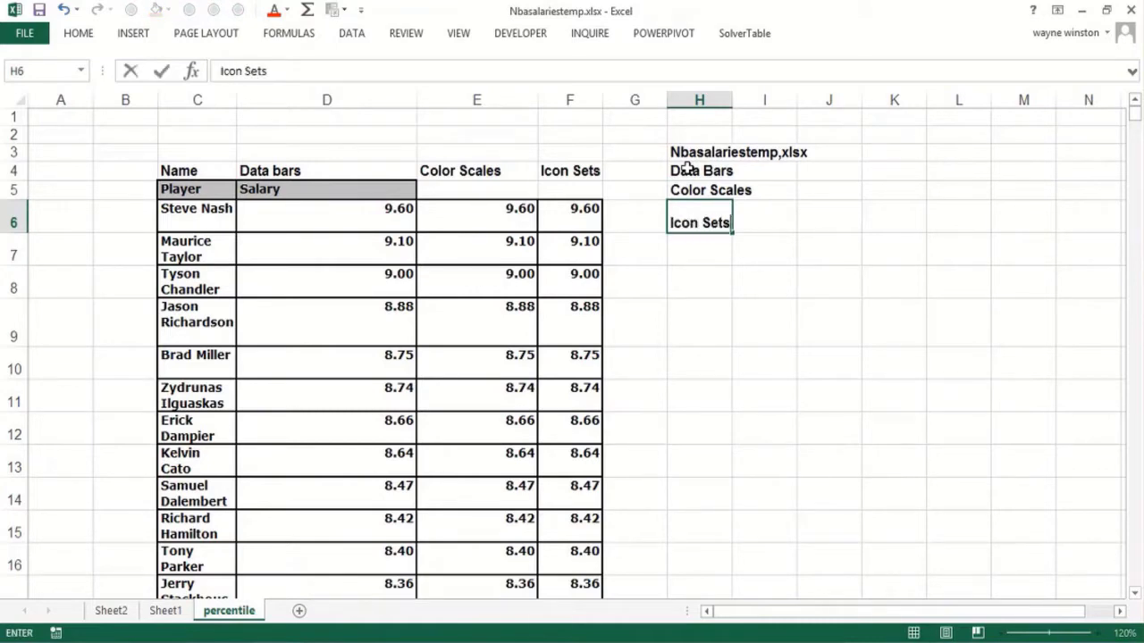
pyautogui.press('Return')
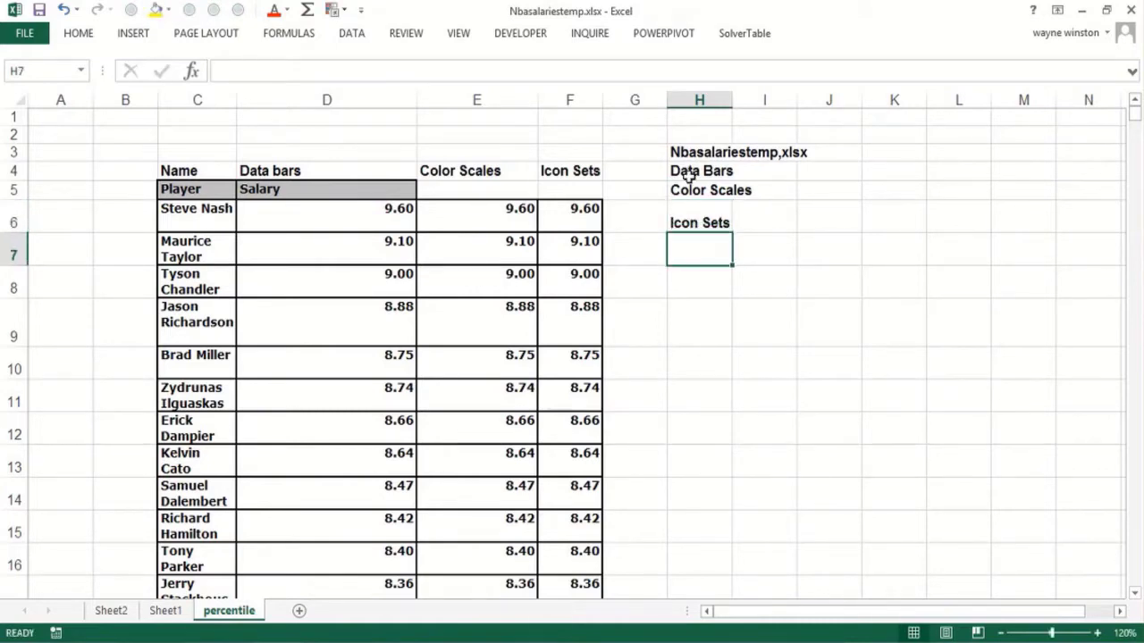
# - Enter the note "2006-2007 season" in cell H2 above the file name
pyautogui.click(708, 216)
pyautogui.click(710, 175)
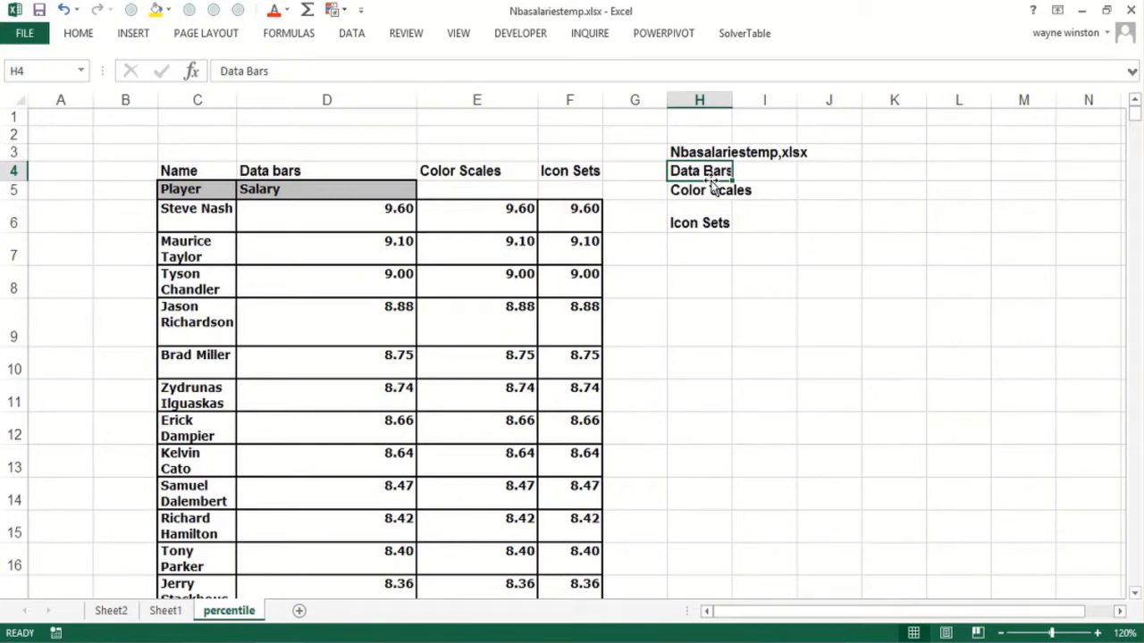
pyautogui.press('Up')
pyautogui.press('Up')
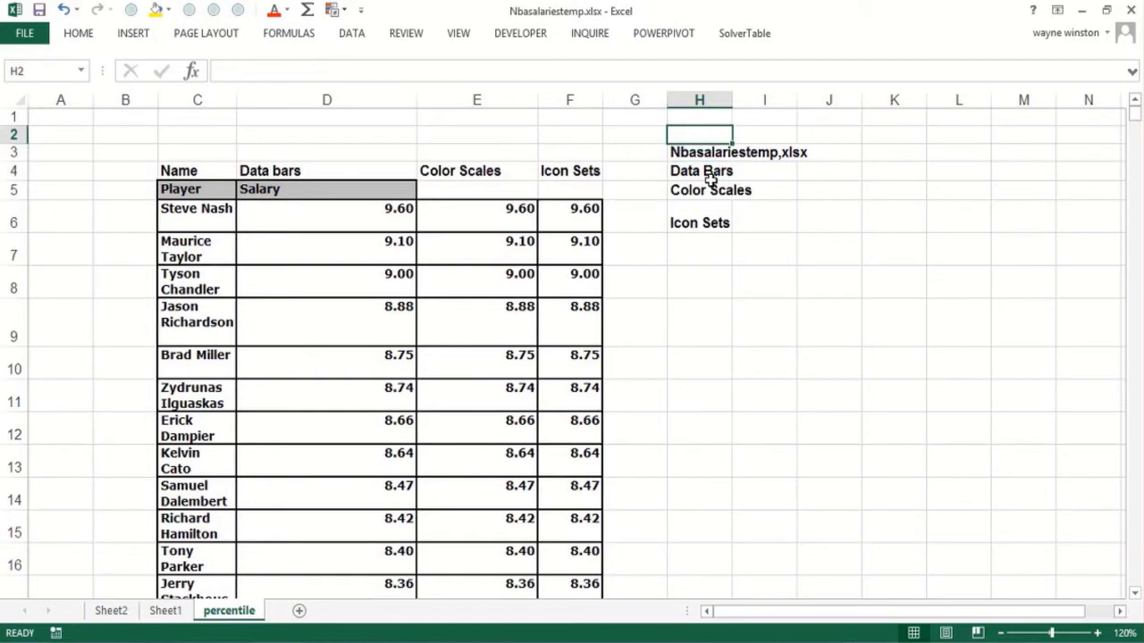
pyautogui.write('200')
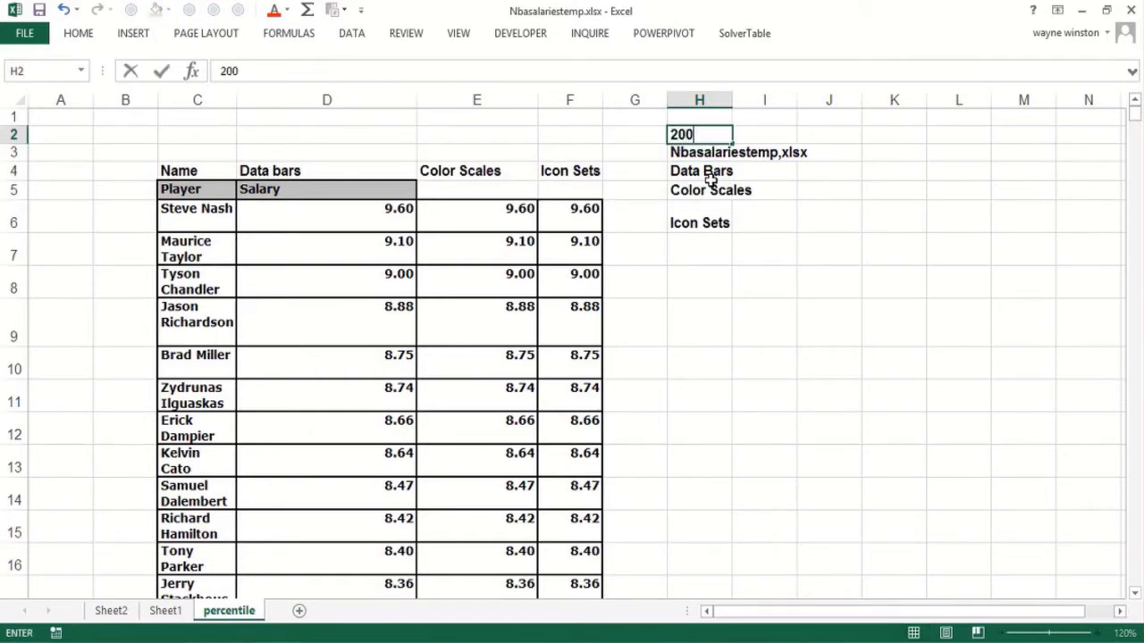
pyautogui.write('6-2007 ')
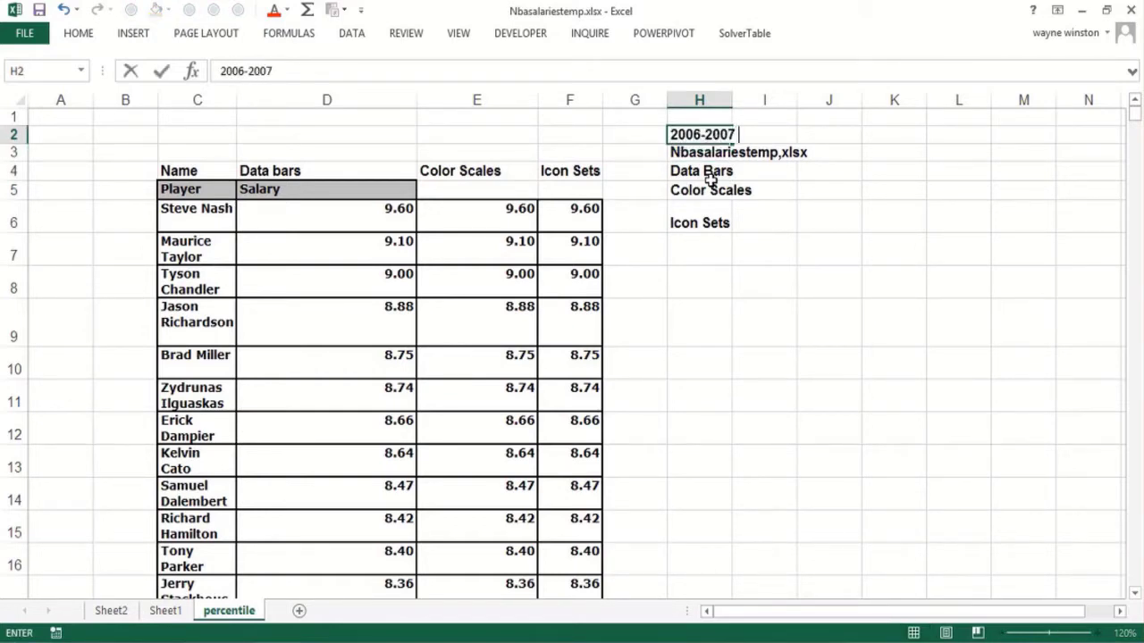
pyautogui.write('season')
pyautogui.press('Return')
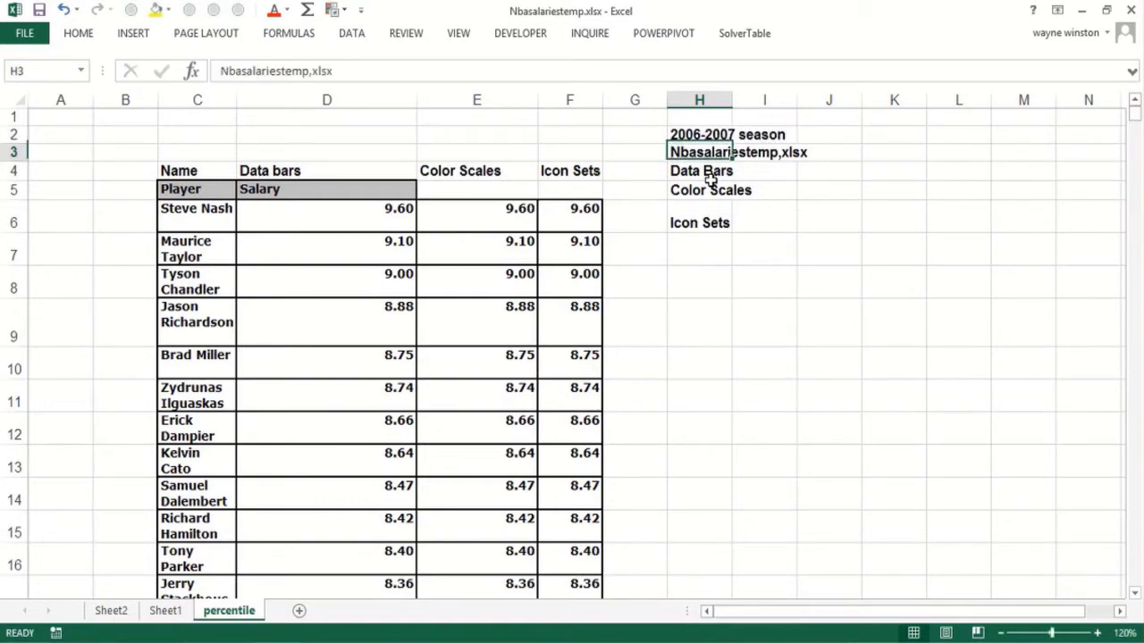
# - Apply blue gradient-fill data bars to all the salaries in D6:D446
pyautogui.click(383, 212)
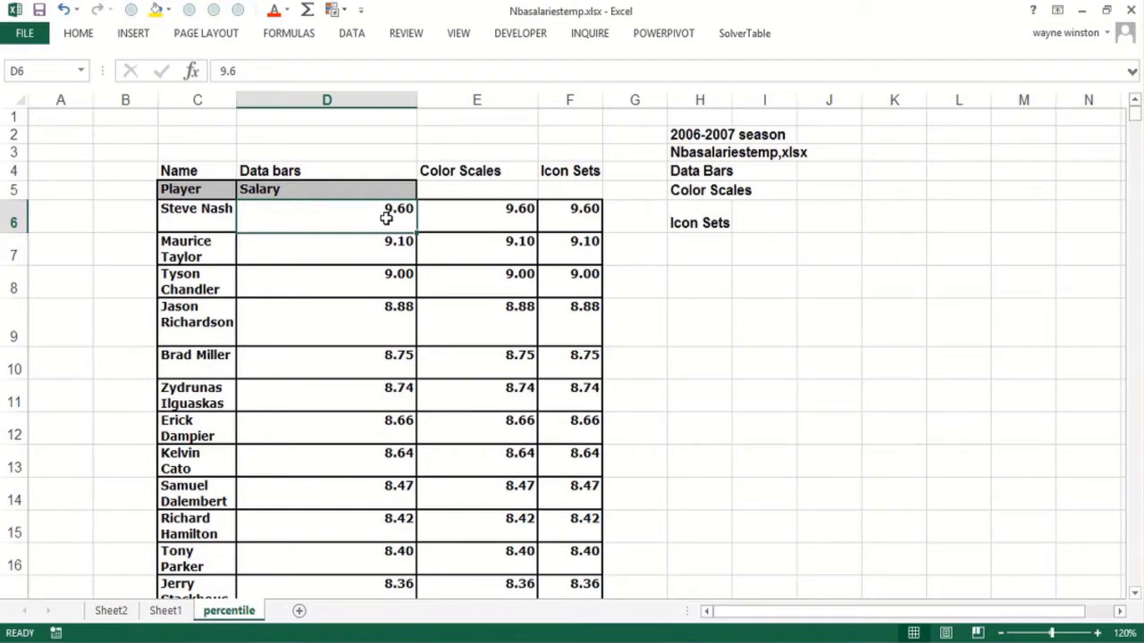
pyautogui.press('Down')
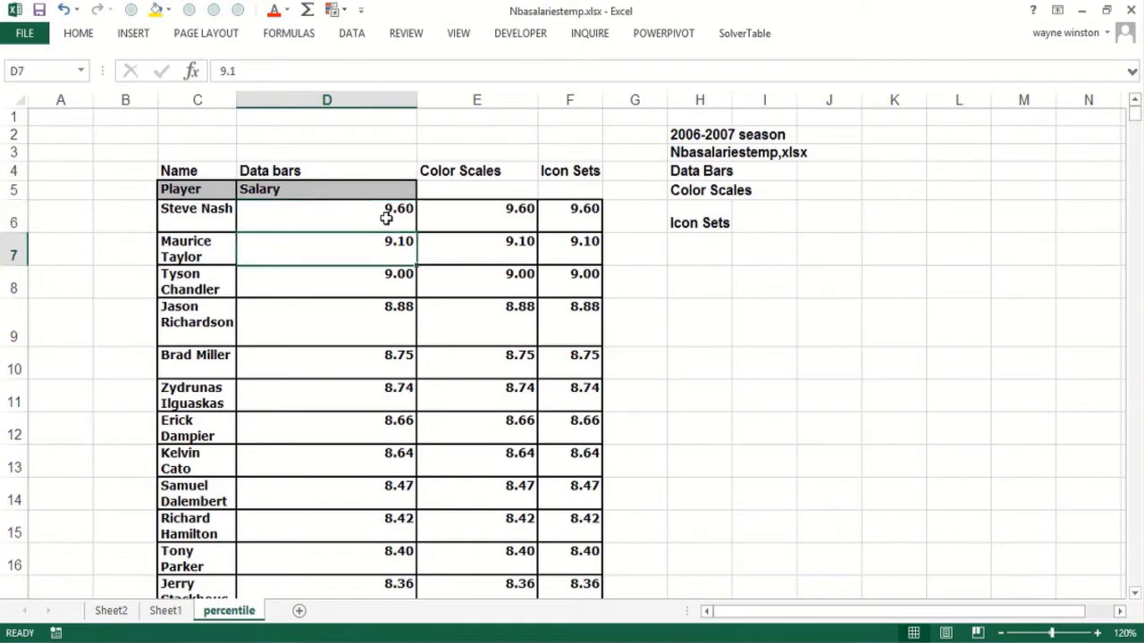
pyautogui.press('Up')
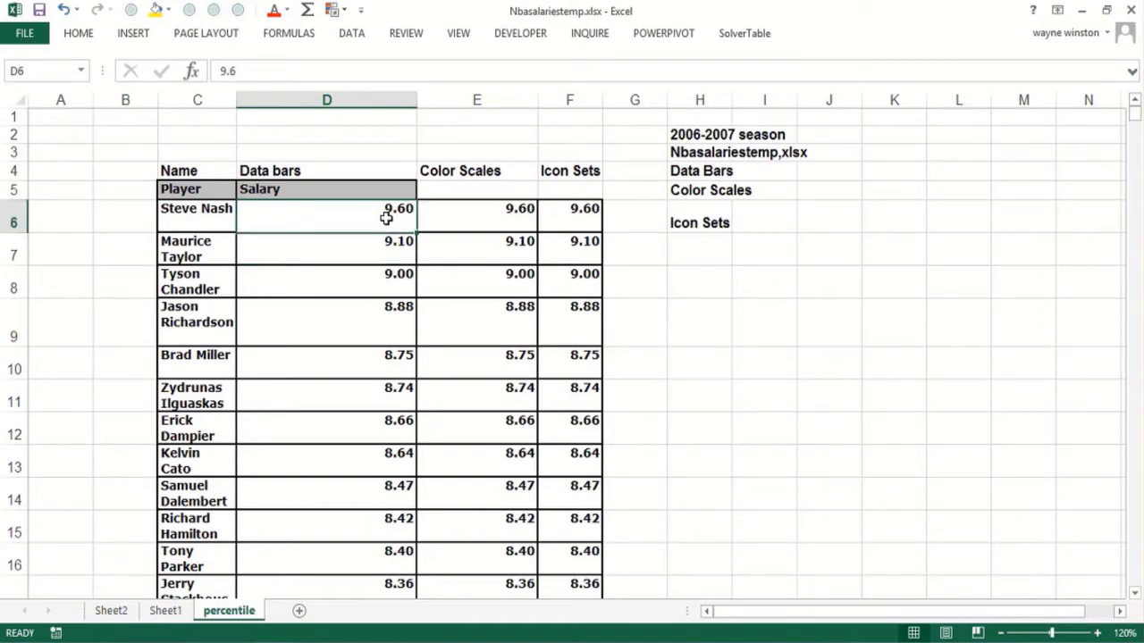
pyautogui.press('Down')
pyautogui.press('Up')
pyautogui.hotkey('ctrl', 'shift', 'Down')
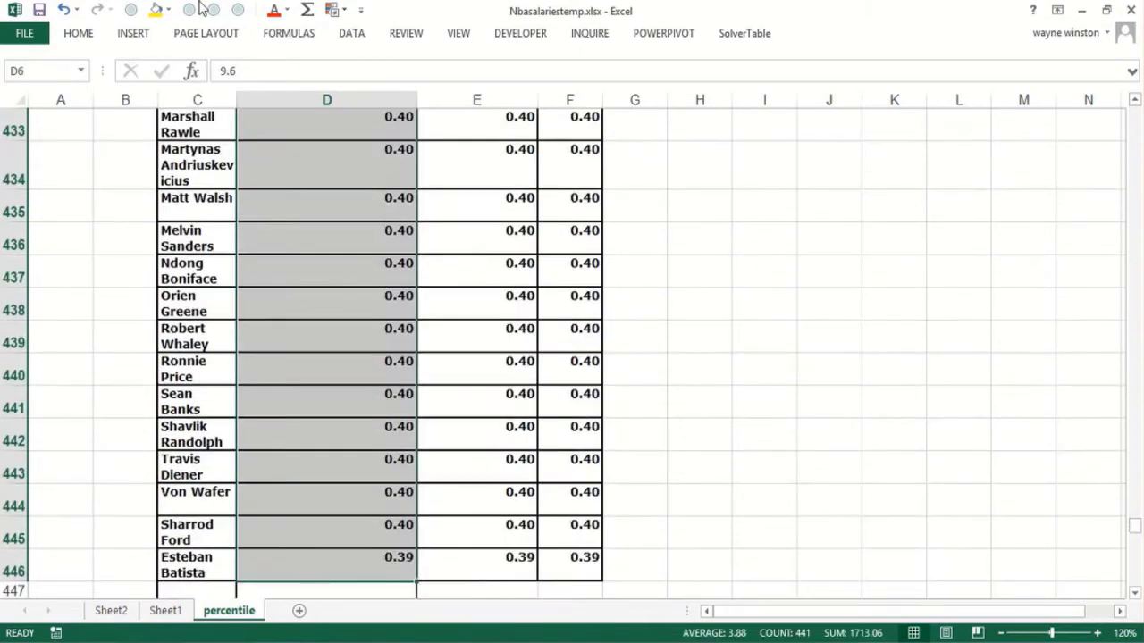
pyautogui.click(336, 10)
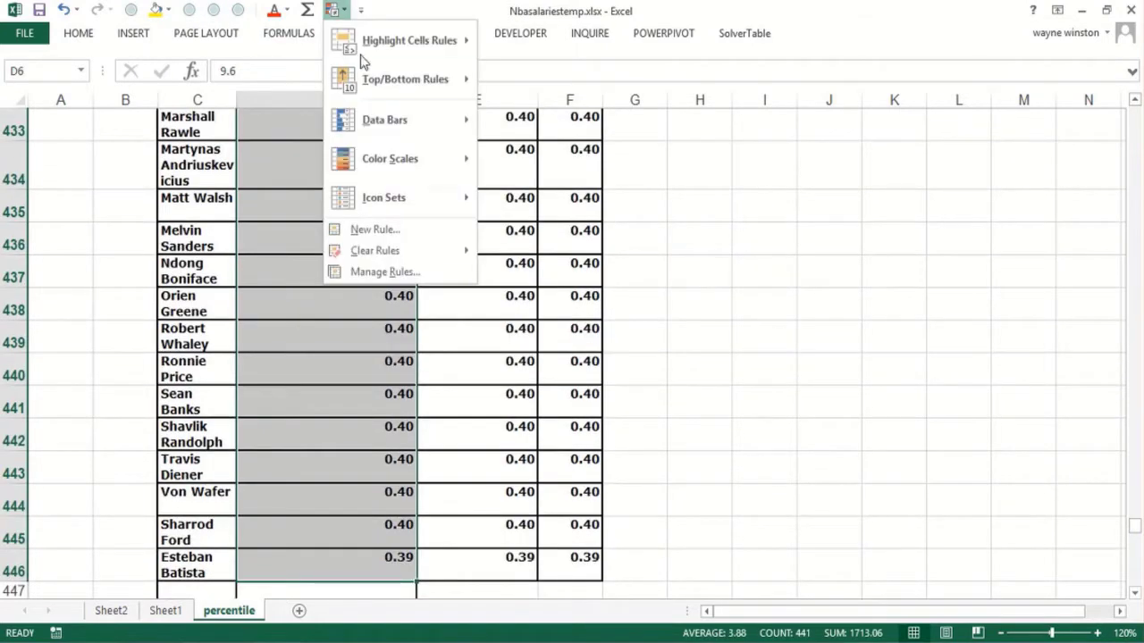
pyautogui.moveTo(406, 122)
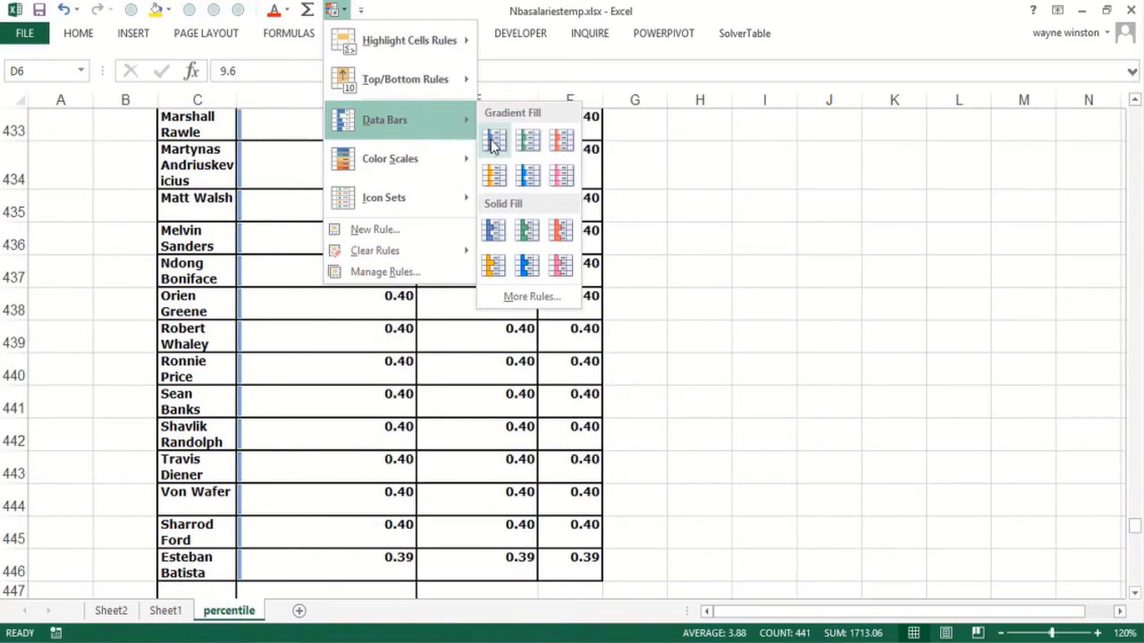
pyautogui.click(492, 146)
pyautogui.click(898, 323)
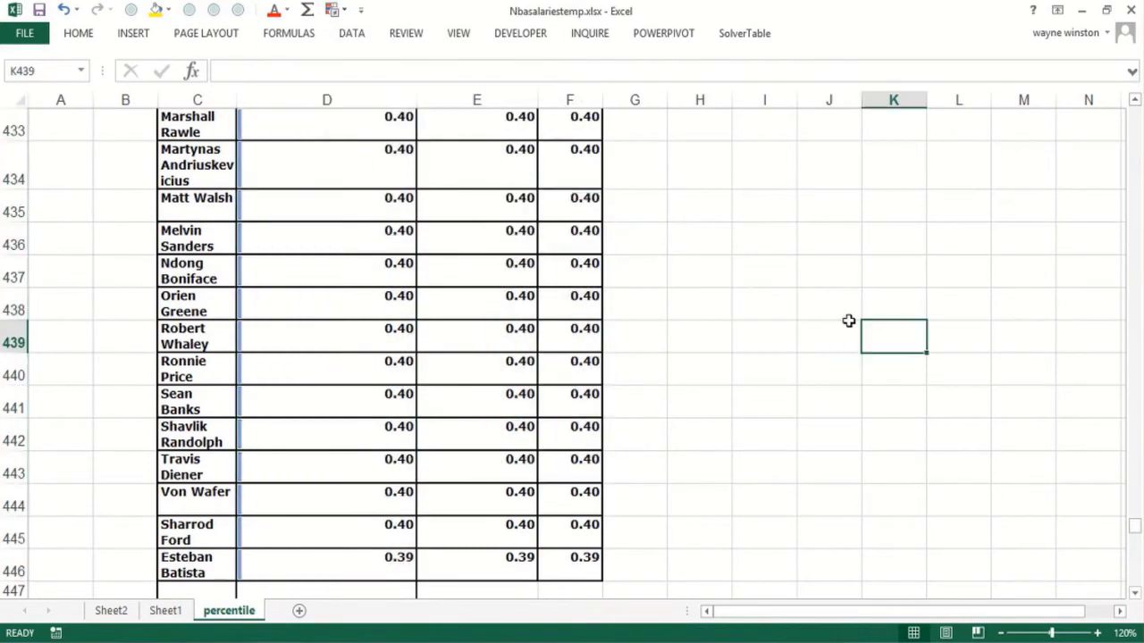
# - Examine the data bars along the salary column, including the bar of the 20.00 salary in row 153
pyautogui.press('pagedown')
pyautogui.press('pageup')
pyautogui.press('pageup')
pyautogui.press('pageup')
pyautogui.press('pageup')
pyautogui.press('pageup')
pyautogui.press('pageup')
pyautogui.press('pageup')
pyautogui.press('pageup')
pyautogui.press('pageup')
pyautogui.press('pageup')
pyautogui.press('pageup')
pyautogui.press('pageup')
pyautogui.press('pageup')
pyautogui.press('pageup')
pyautogui.press('pageup')
pyautogui.press('pageup')
pyautogui.press('pageup')
pyautogui.press('pageup')
pyautogui.press('pageup')
pyautogui.press('pageup')
pyautogui.press('pageup')
pyautogui.press('pageup')
pyautogui.press('pageup')
pyautogui.press('pageup')
pyautogui.press('pageup')
pyautogui.press('pageup')
pyautogui.press('pageup')
pyautogui.press('pageup')
pyautogui.press('pageup')
pyautogui.press('pageup')
pyautogui.press('pagedown')
pyautogui.press('pagedown')
pyautogui.press('pagedown')
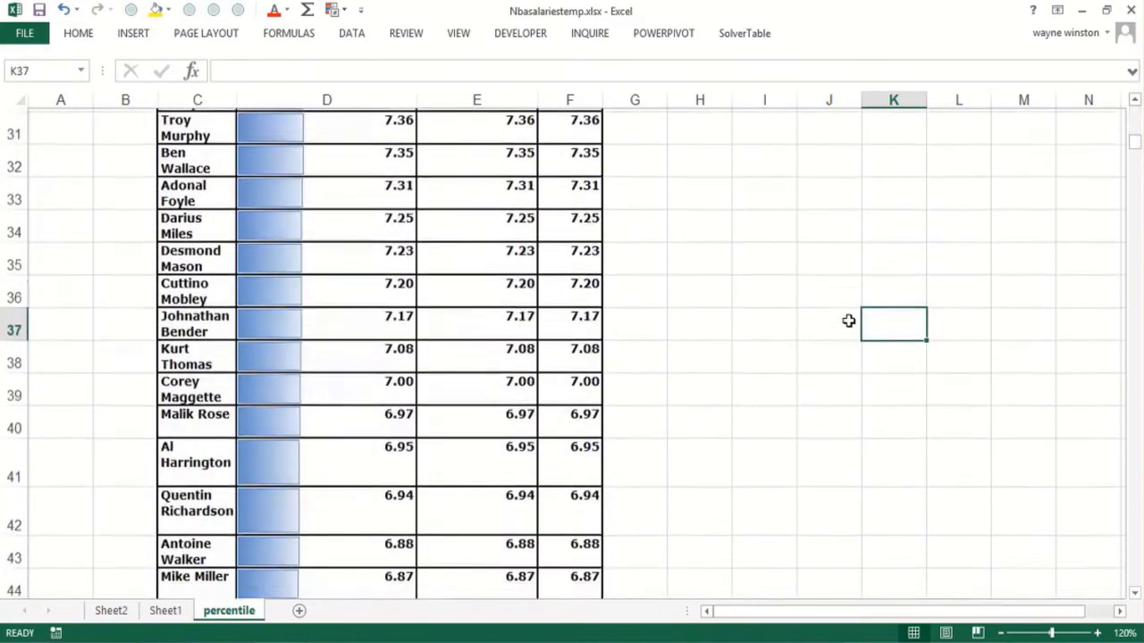
pyautogui.press('pagedown')
pyautogui.press('pagedown')
pyautogui.press('pagedown')
pyautogui.press('pagedown')
pyautogui.press('pagedown')
pyautogui.press('pagedown')
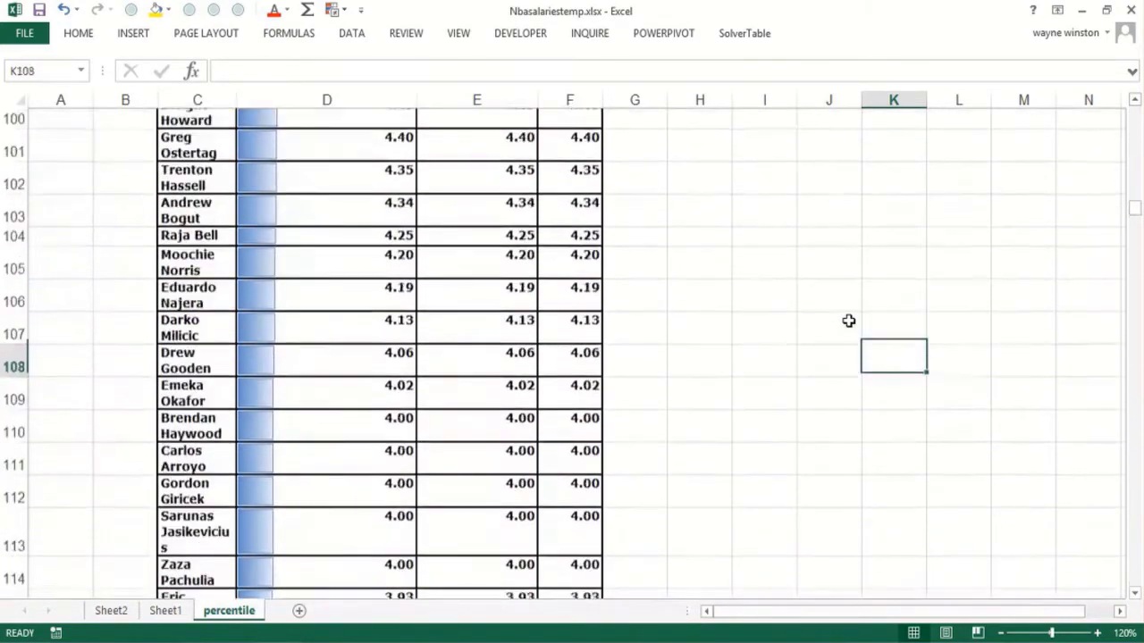
pyautogui.press('pagedown')
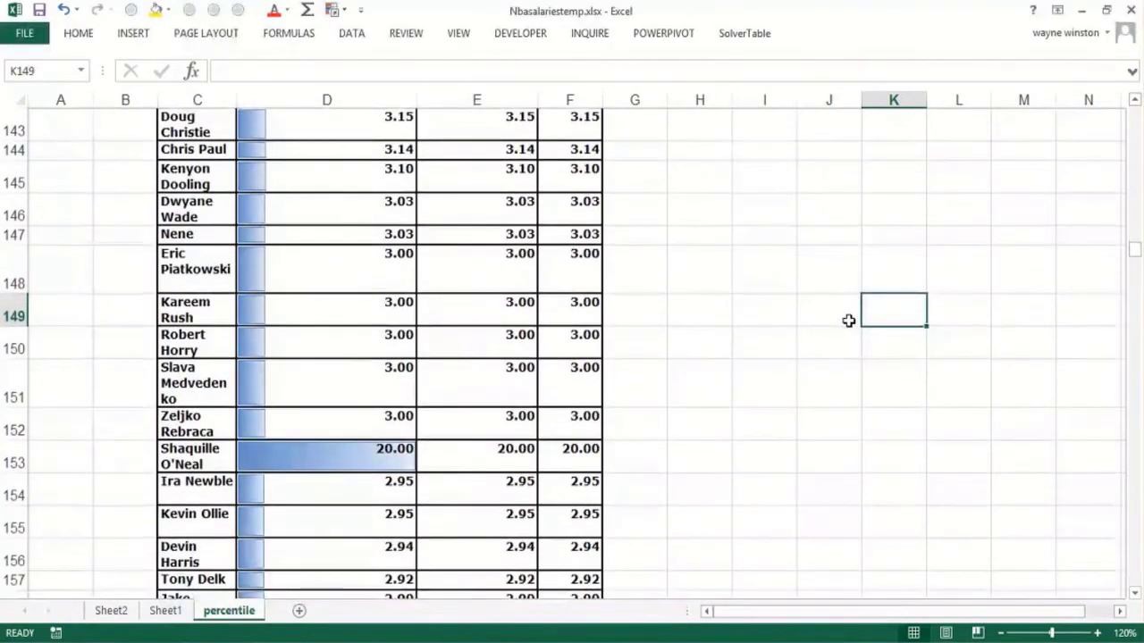
pyautogui.click(376, 462)
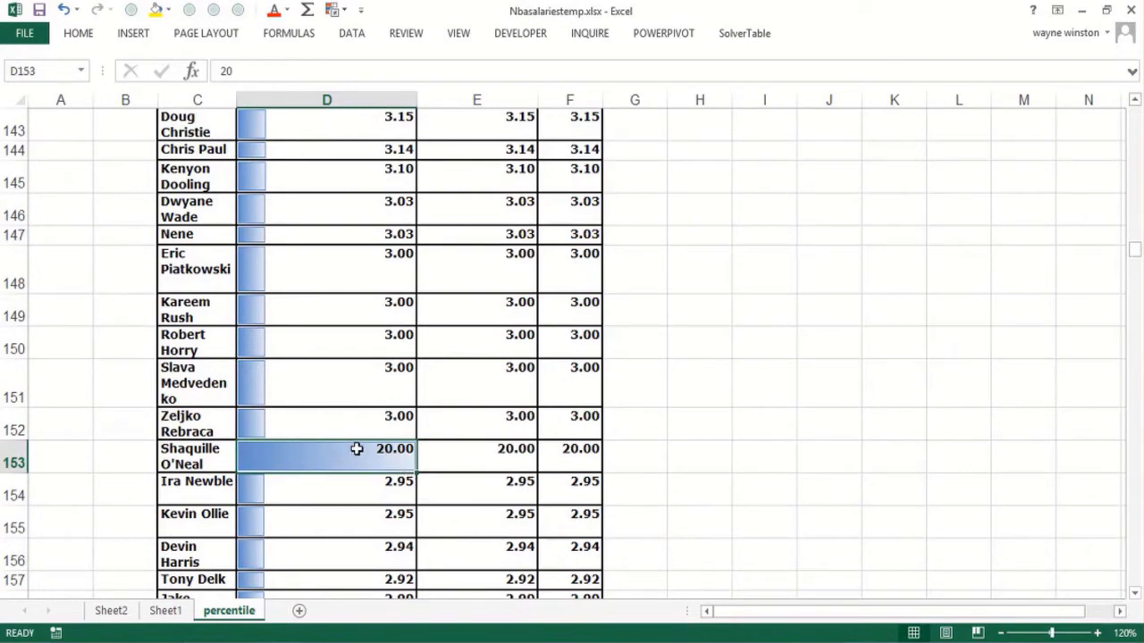
pyautogui.click(628, 450)
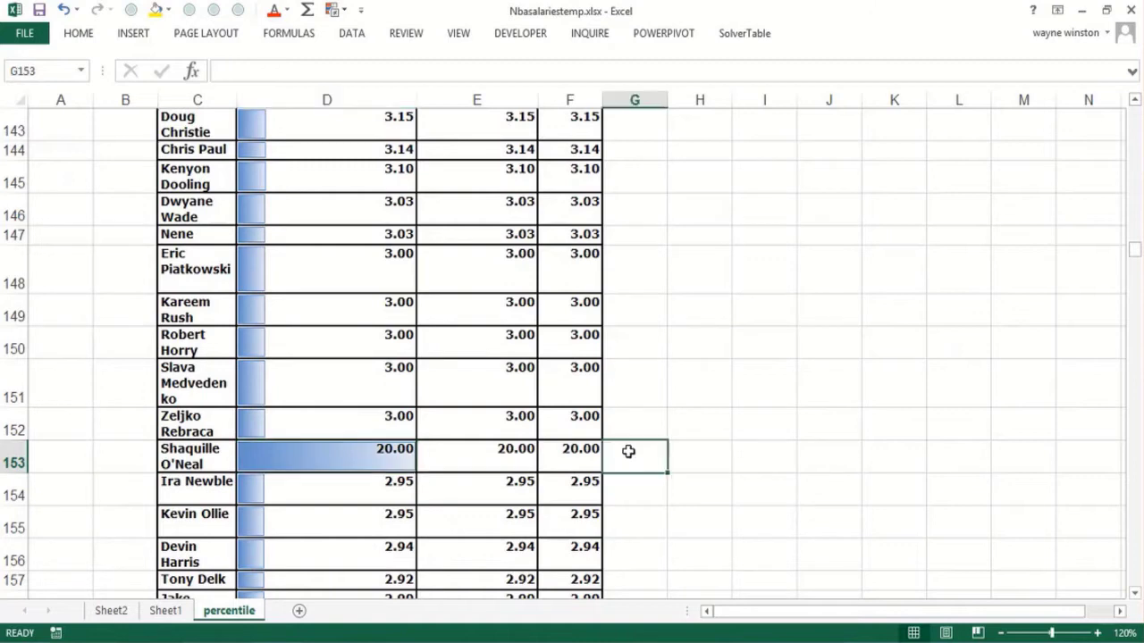
pyautogui.click(353, 457)
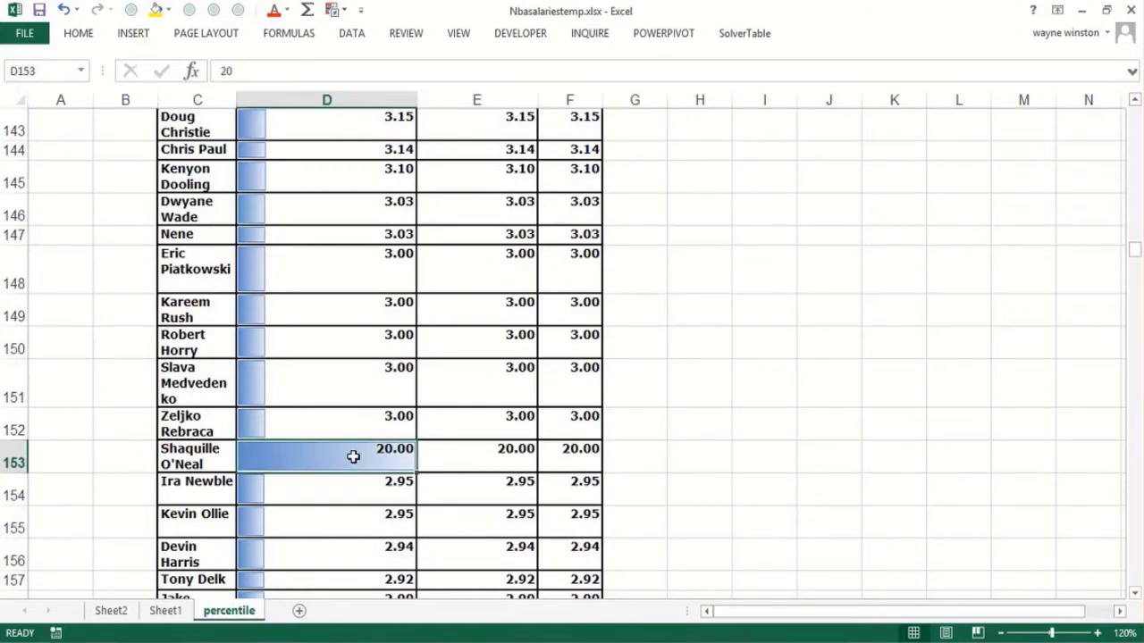
# - Compare the bar lengths of the high salaries in rows 207 to 230 with the neighbouring lower salaries
pyautogui.press('Down')
pyautogui.press('Down')
pyautogui.press('Down')
pyautogui.press('Down')
pyautogui.press('Down')
pyautogui.press('Down')
pyautogui.press('Down')
pyautogui.press('Down')
pyautogui.press('Down')
pyautogui.press('Down')
pyautogui.press('Down')
pyautogui.press('Down')
pyautogui.press('Down')
pyautogui.press('Down')
pyautogui.press('Down')
pyautogui.press('Down')
pyautogui.press('Down')
pyautogui.press('Down')
pyautogui.press('Down')
pyautogui.press('Down')
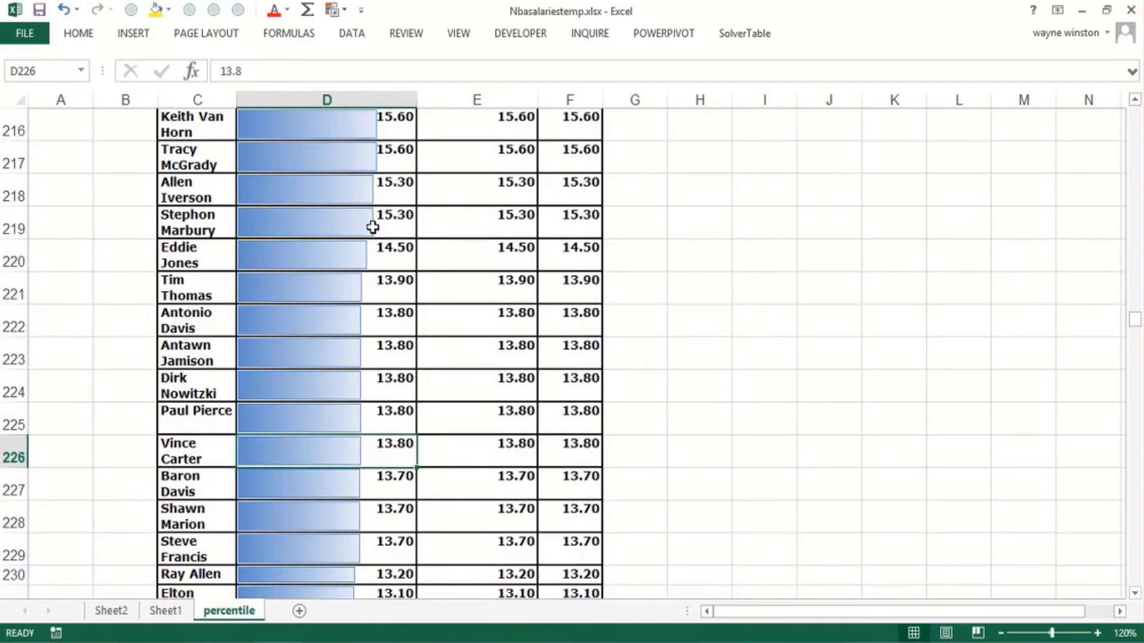
pyautogui.press('pageup')
pyautogui.press('pageup')
pyautogui.press('pageup')
pyautogui.press('pageup')
pyautogui.press('pageup')
pyautogui.press('pageup')
pyautogui.press('pageup')
pyautogui.press('pageup')
pyautogui.press('pageup')
pyautogui.press('pageup')
pyautogui.press('pageup')
pyautogui.press('pageup')
pyautogui.press('pageup')
pyautogui.press('pageup')
pyautogui.press('pageup')
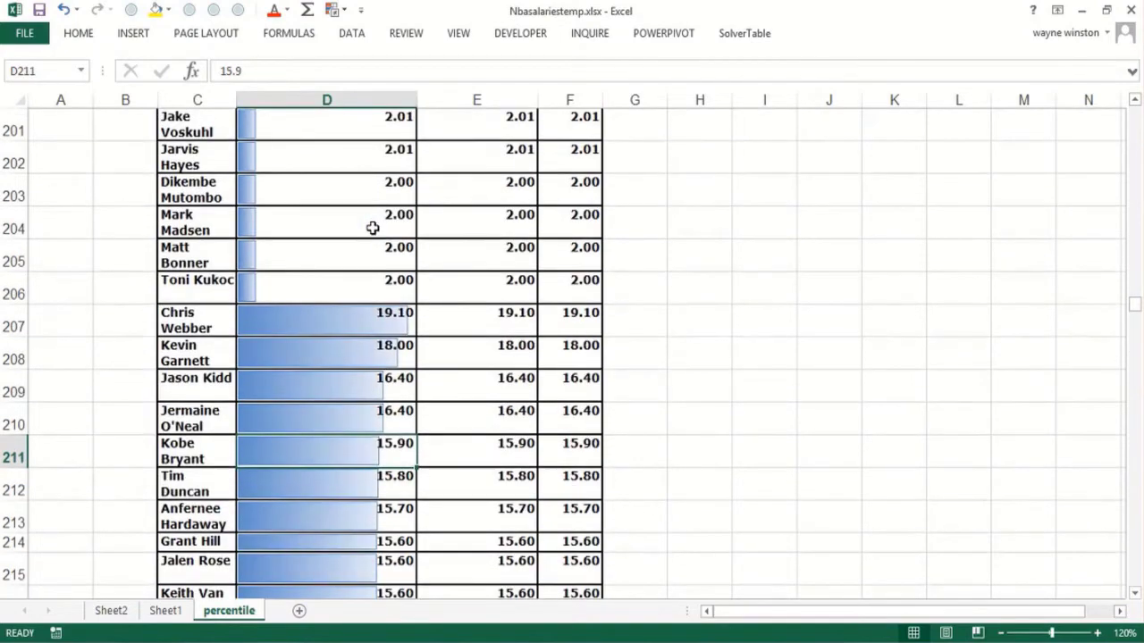
# - Compare the data bars of the smallest salaries at the end of column D with those at its start
pyautogui.press('pagedown')
pyautogui.press('Down')
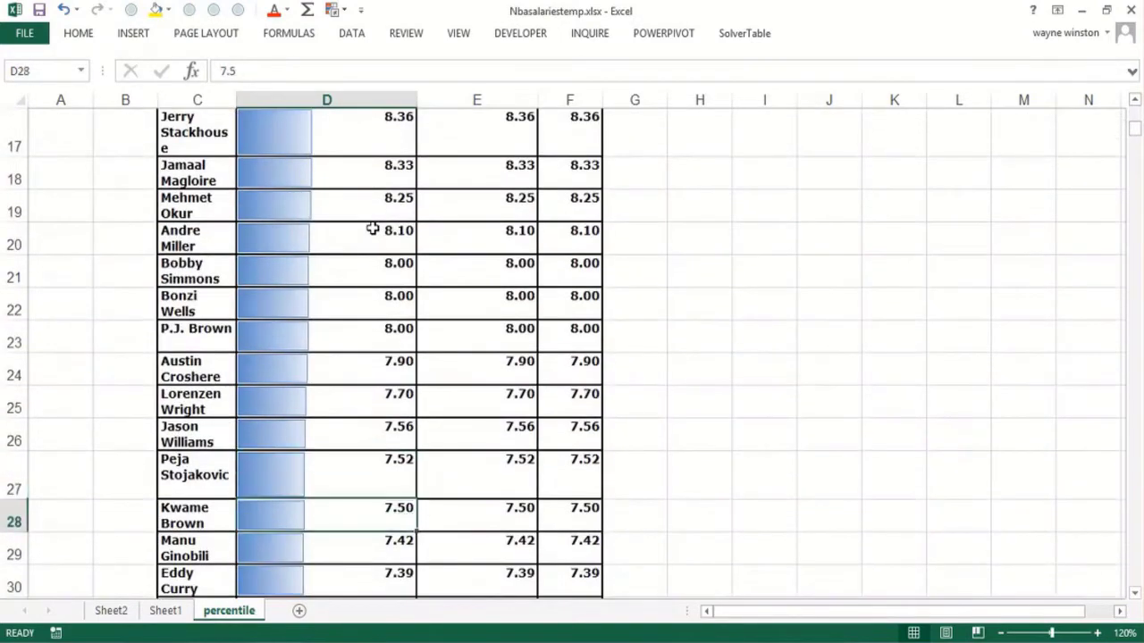
pyautogui.hotkey('ctrl', 'shift', 'Down')
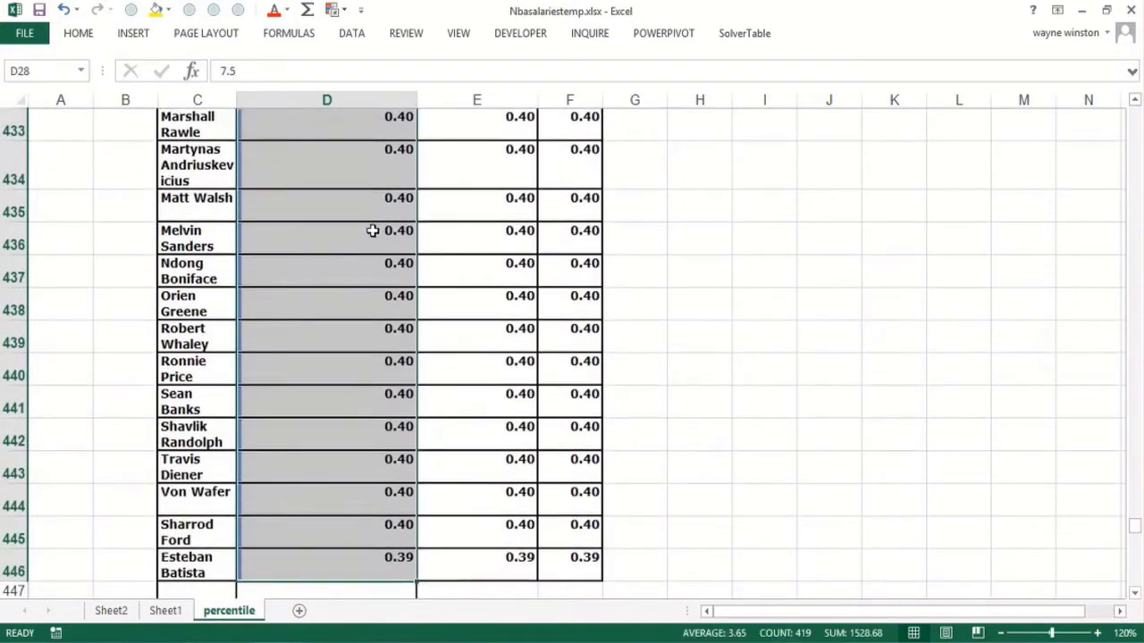
pyautogui.click(321, 469)
pyautogui.click(247, 503)
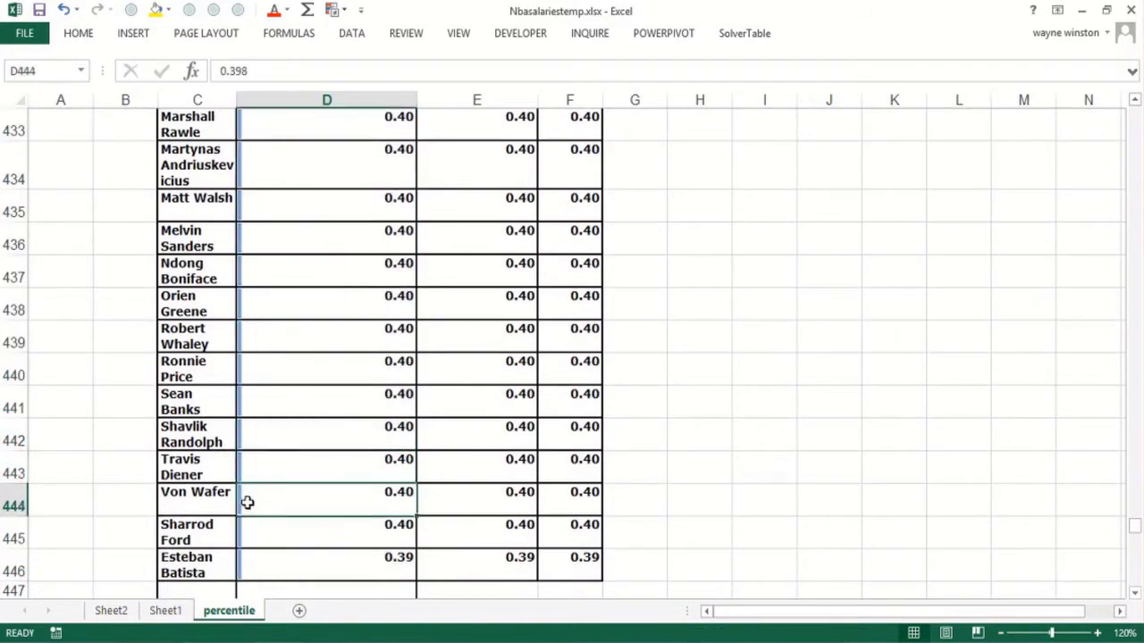
pyautogui.hotkey('ctrl', 'shift', 'Up')
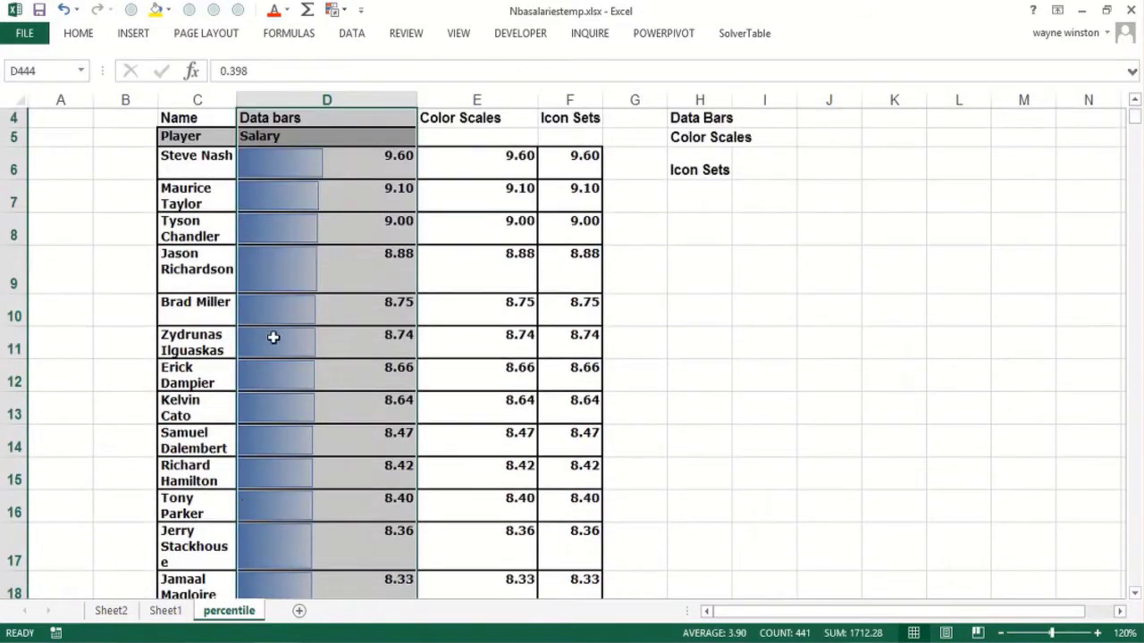
# - Edit the data bar rule for D6:D446 so that its maximum is the number 15
pyautogui.click(381, 162)
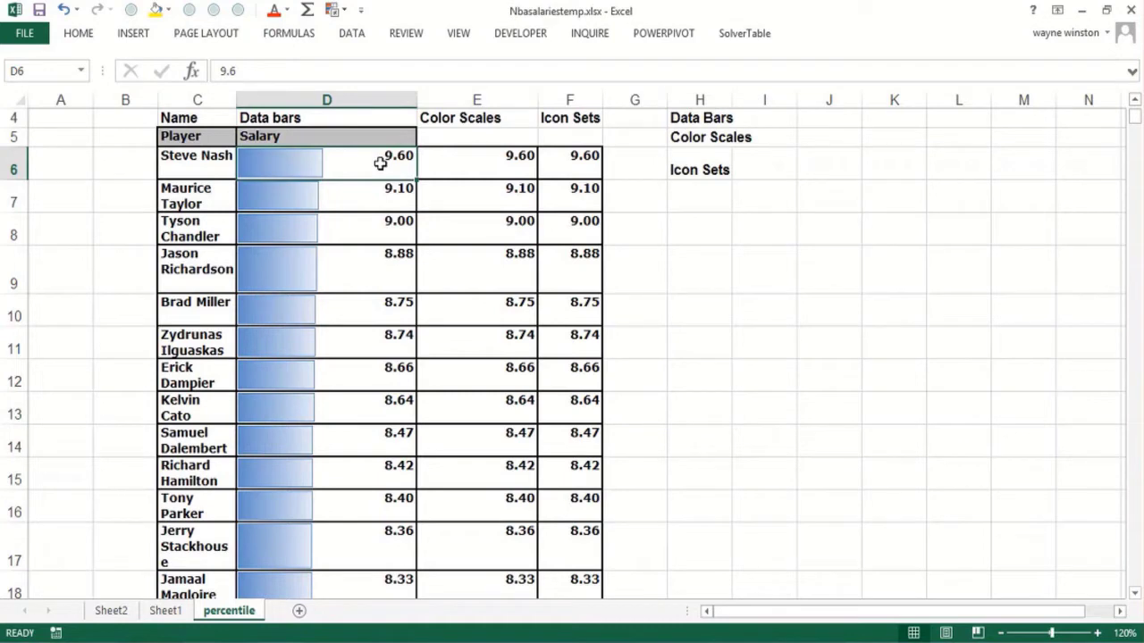
pyautogui.hotkey('ctrl', 'shift', 'Down')
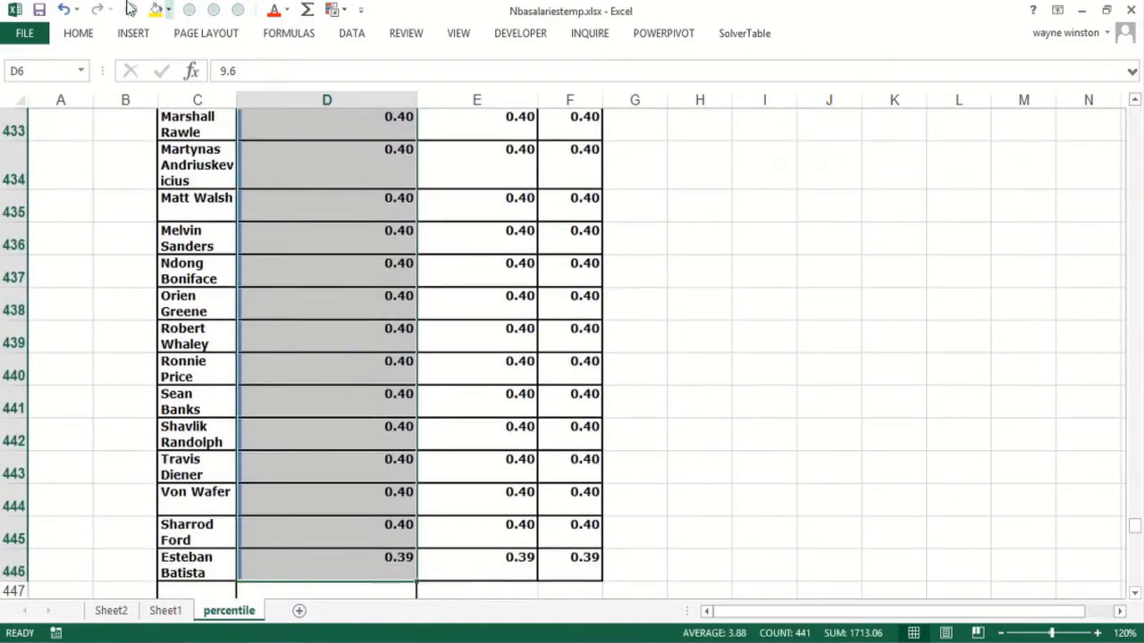
pyautogui.click(360, 11)
pyautogui.click(345, 10)
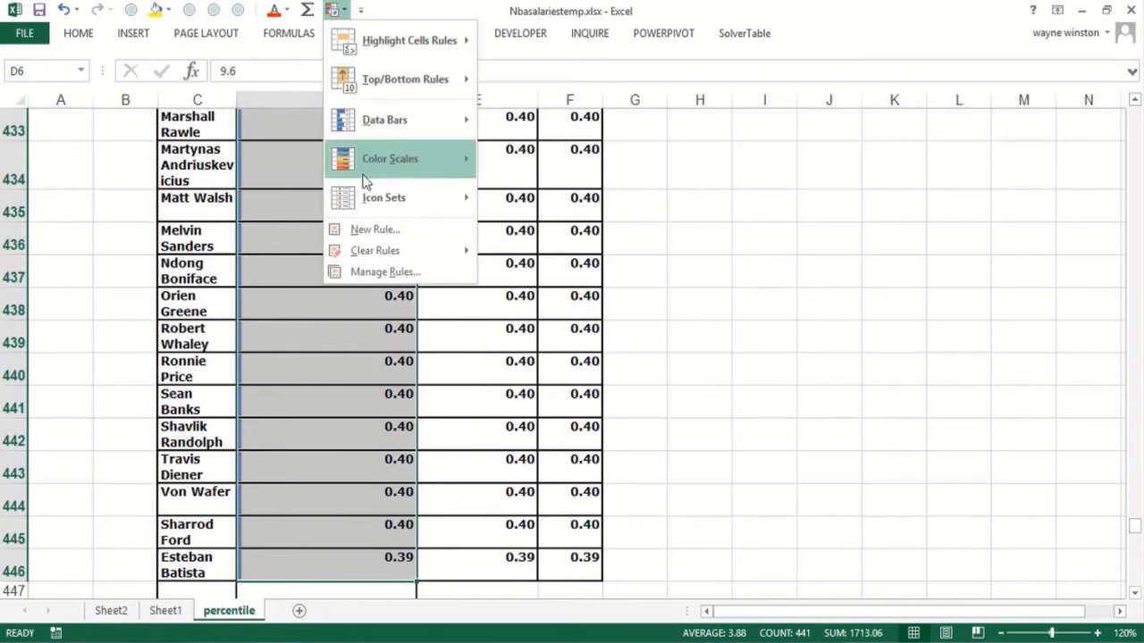
pyautogui.click(377, 274)
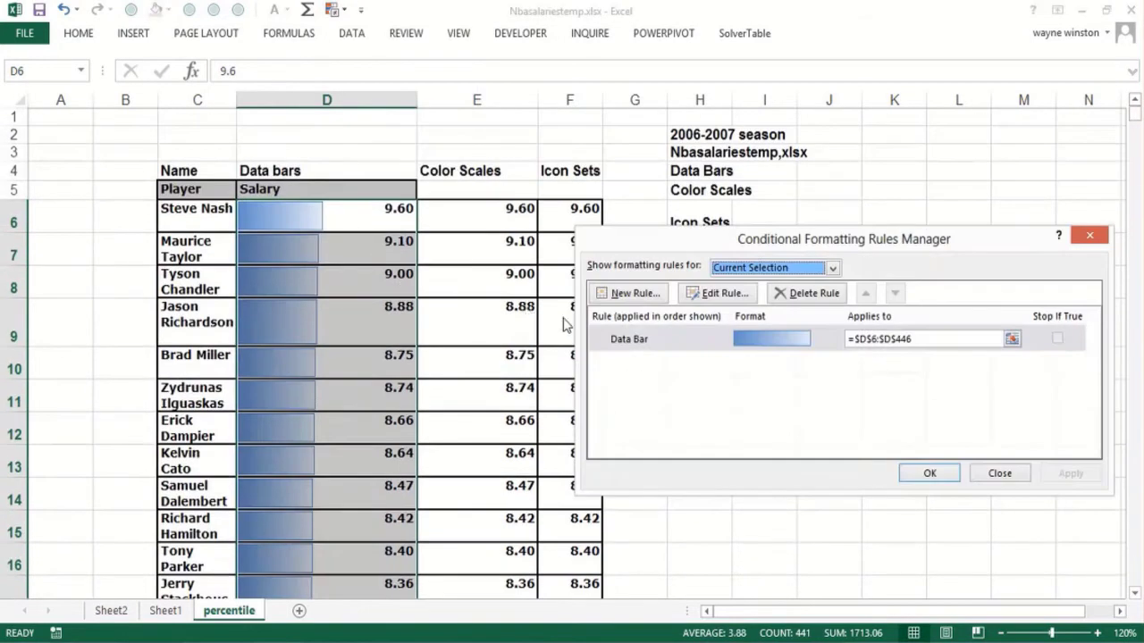
pyautogui.doubleClick(713, 341)
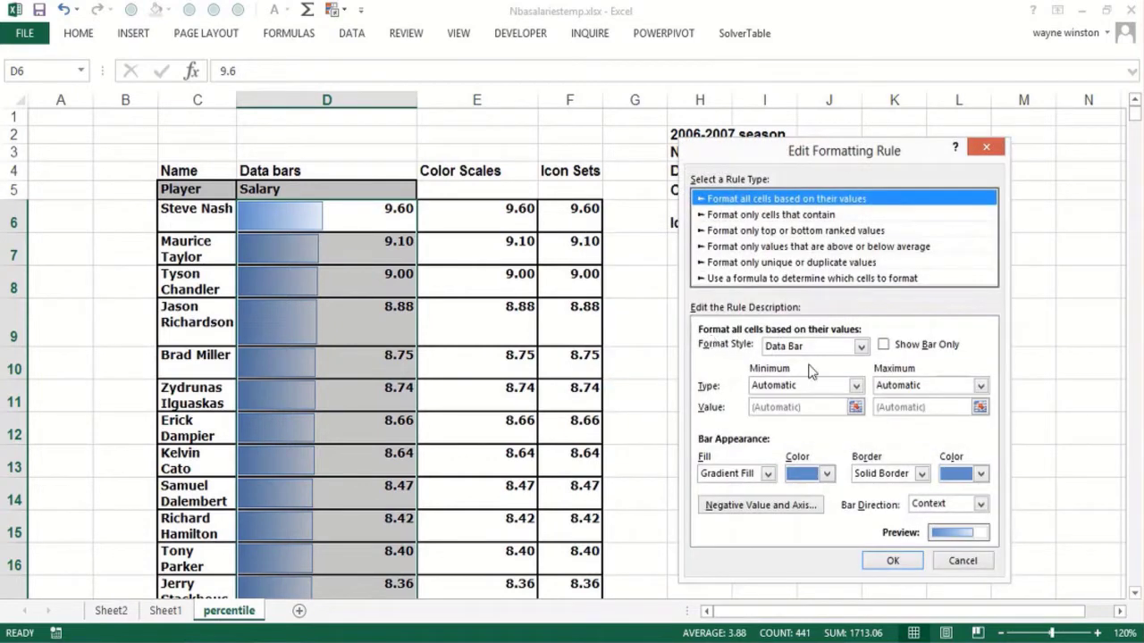
pyautogui.click(980, 385)
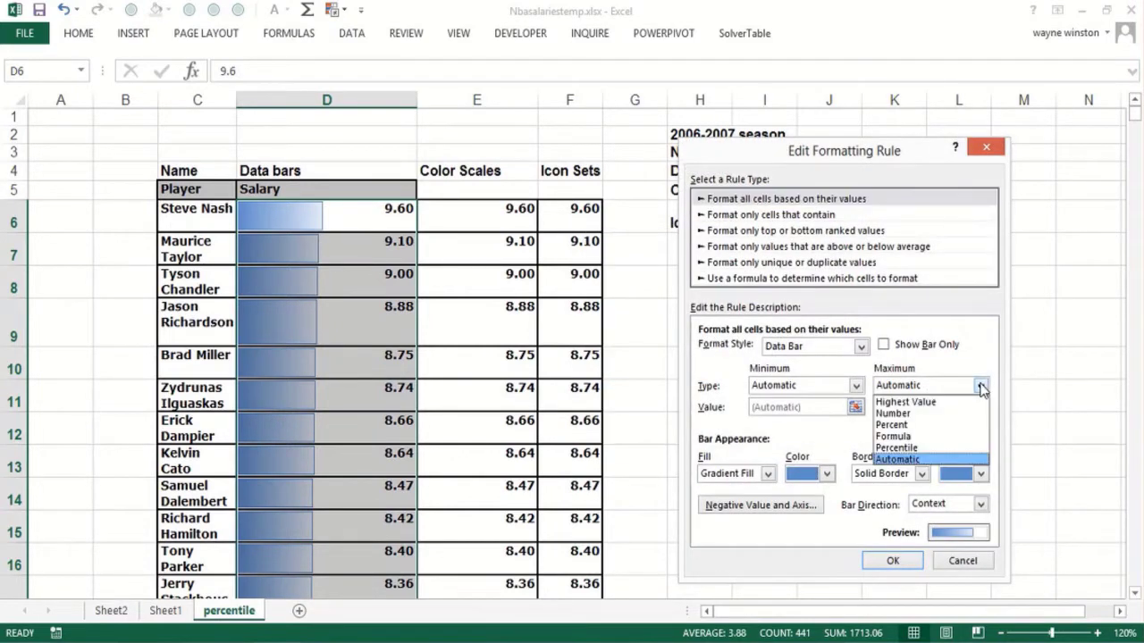
pyautogui.click(908, 414)
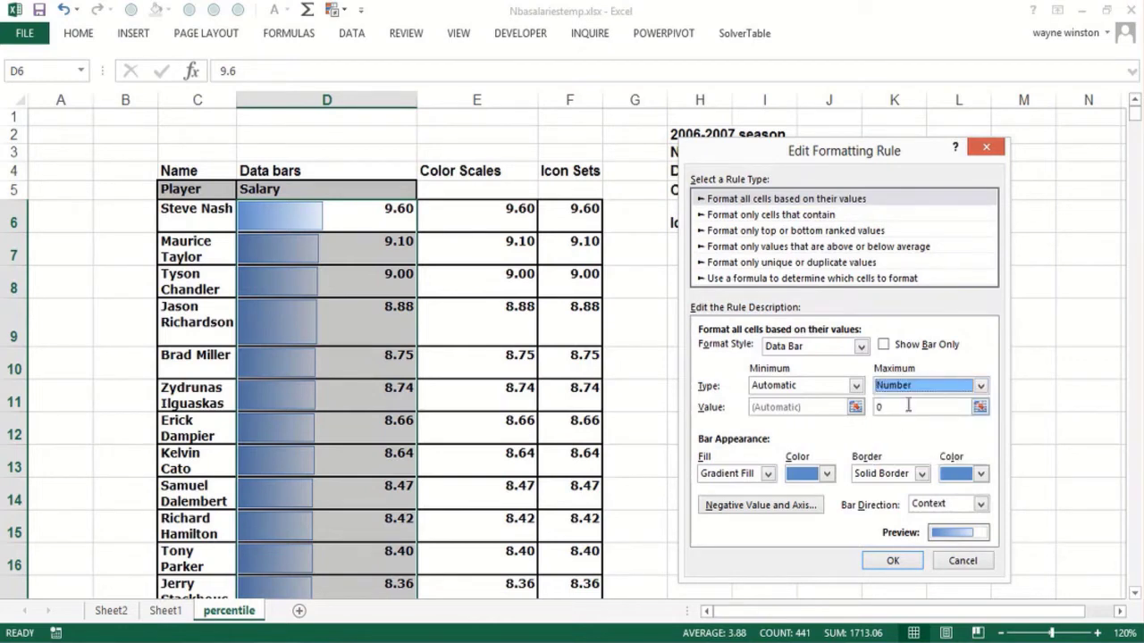
pyautogui.press('Tab')
pyautogui.write('15')
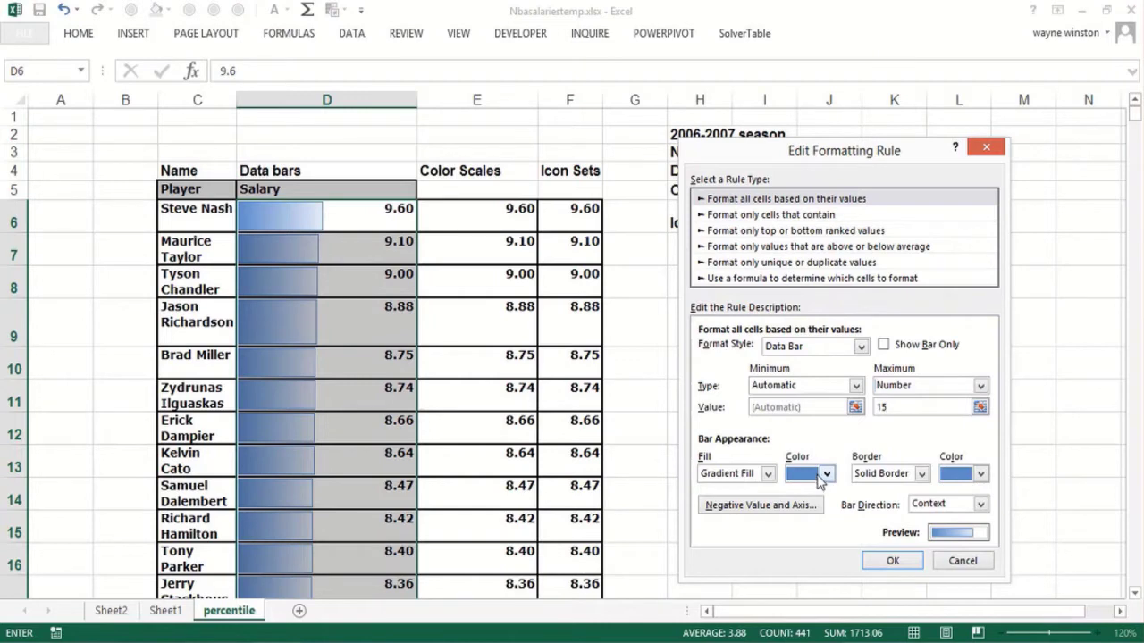
pyautogui.click(890, 563)
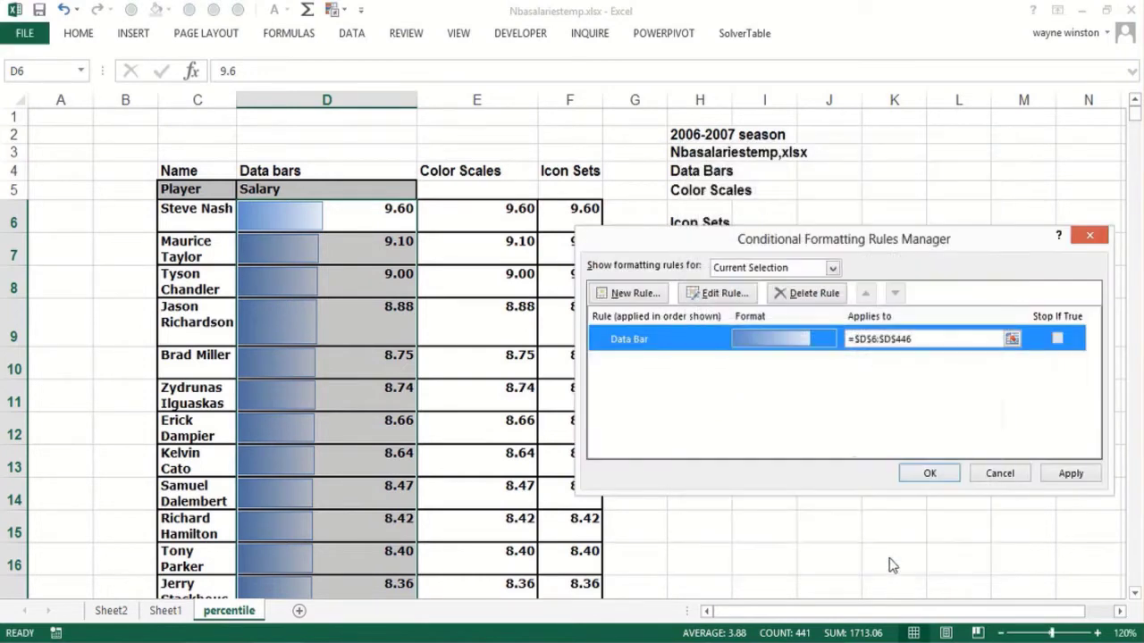
pyautogui.click(923, 473)
# - Examine the rescaled data bars down column D, comparing the salaries above and below 15 in rows 207 to 230
pyautogui.click(302, 524)
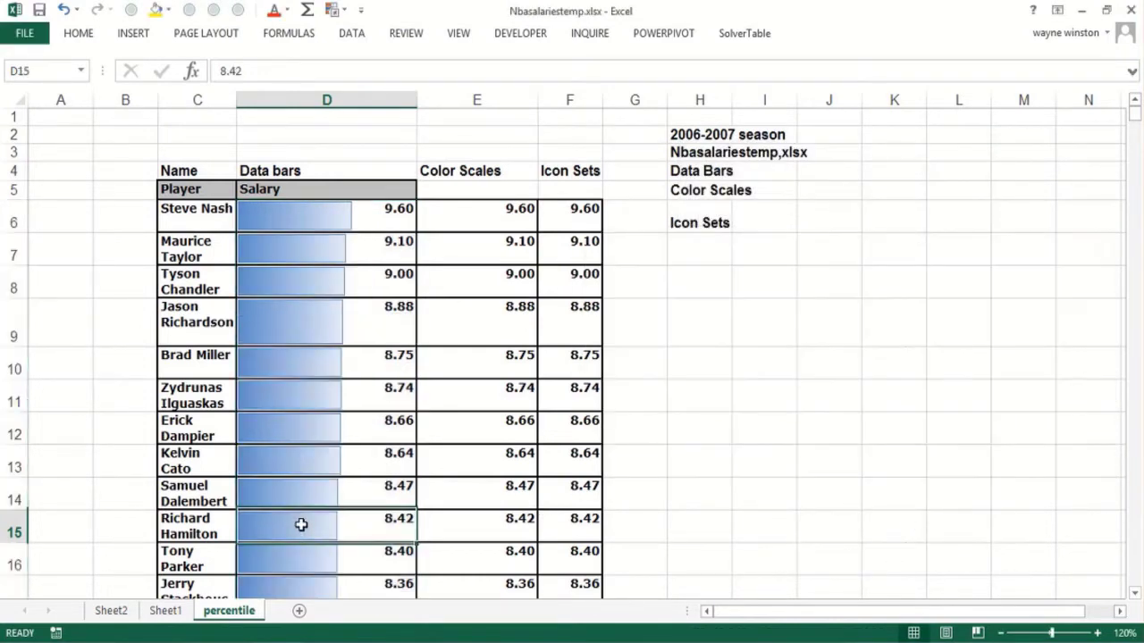
pyautogui.press('pagedown')
pyautogui.press('pagedown')
pyautogui.press('pagedown')
pyautogui.press('pagedown')
pyautogui.press('pagedown')
pyautogui.press('pagedown')
pyautogui.press('pagedown')
pyautogui.press('pagedown')
pyautogui.press('pagedown')
pyautogui.press('pagedown')
pyautogui.press('pagedown')
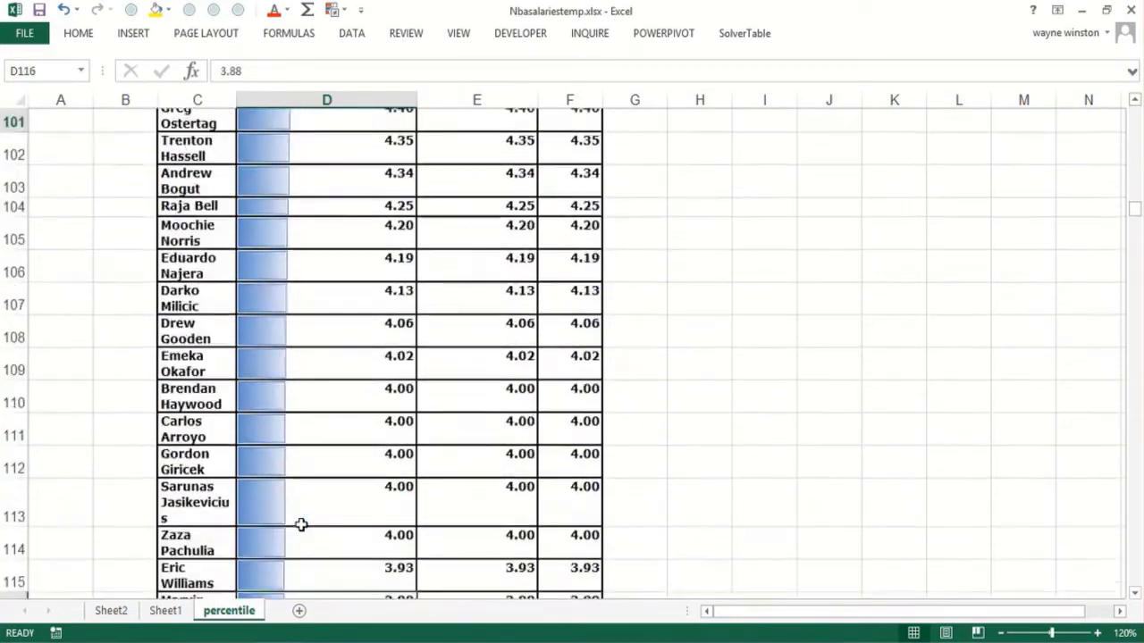
pyautogui.press('pagedown')
pyautogui.press('pagedown')
pyautogui.press('pagedown')
pyautogui.press('pagedown')
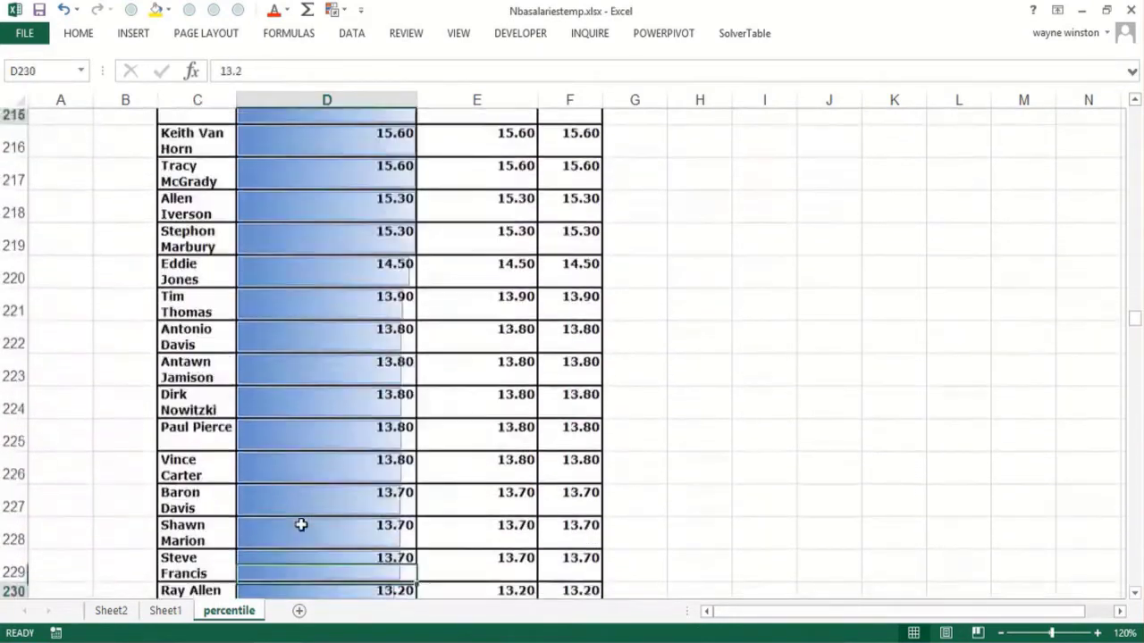
pyautogui.press('pageup')
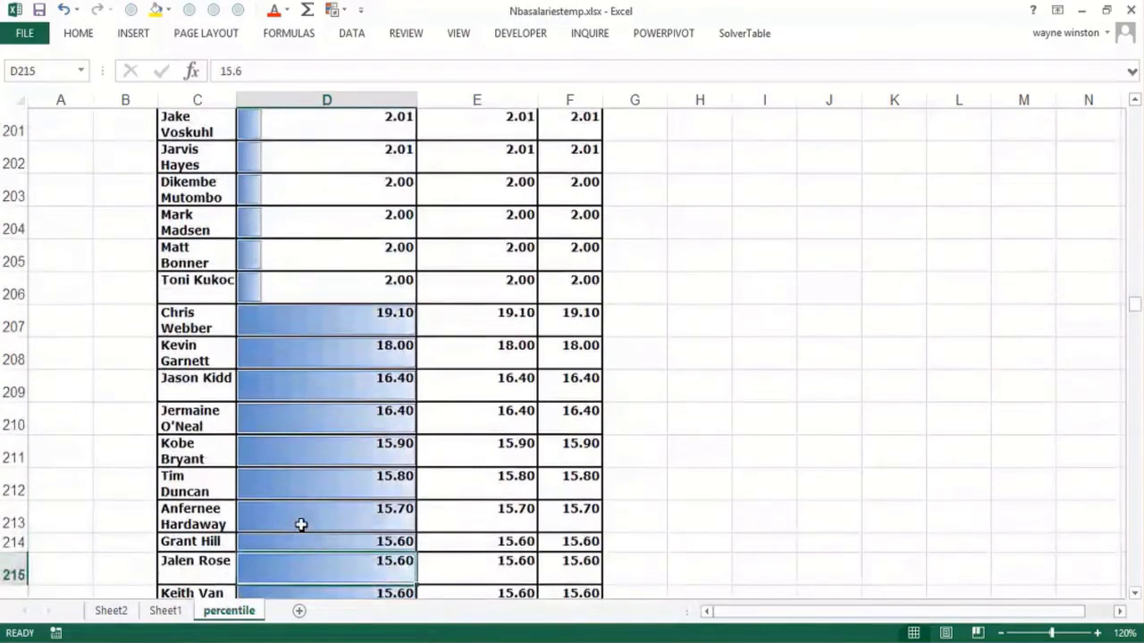
pyautogui.click(206, 577)
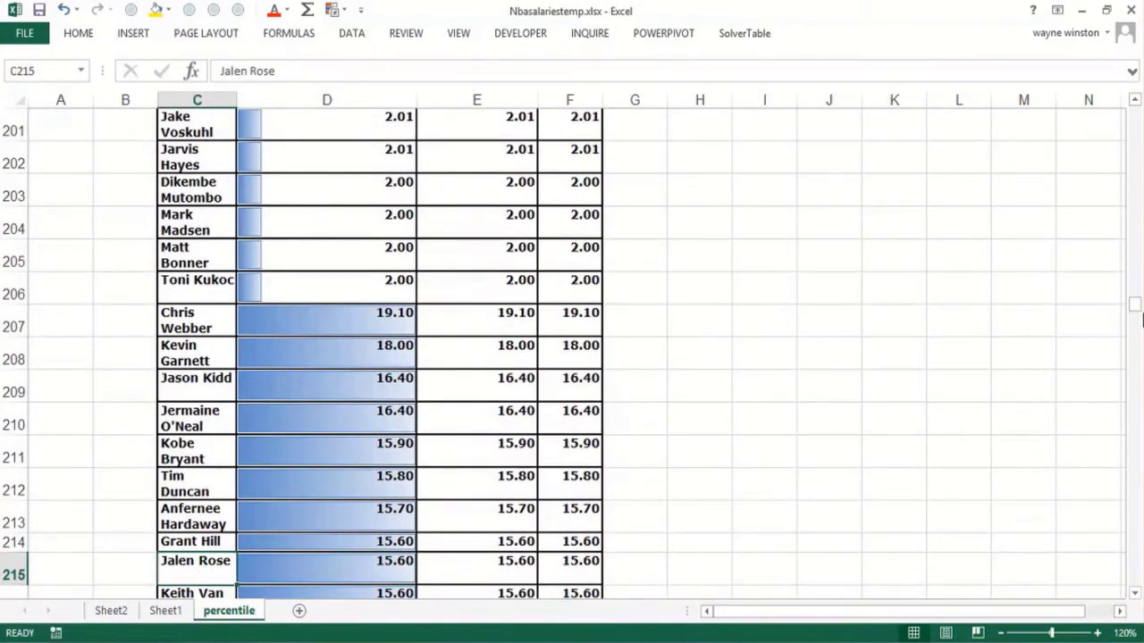
# - Enter the notes "Jalen row 215" in J6 and "Shaq row 153" in J7
pyautogui.moveTo(1136, 306); pyautogui.dragTo(1134, 109)
pyautogui.click(807, 220)
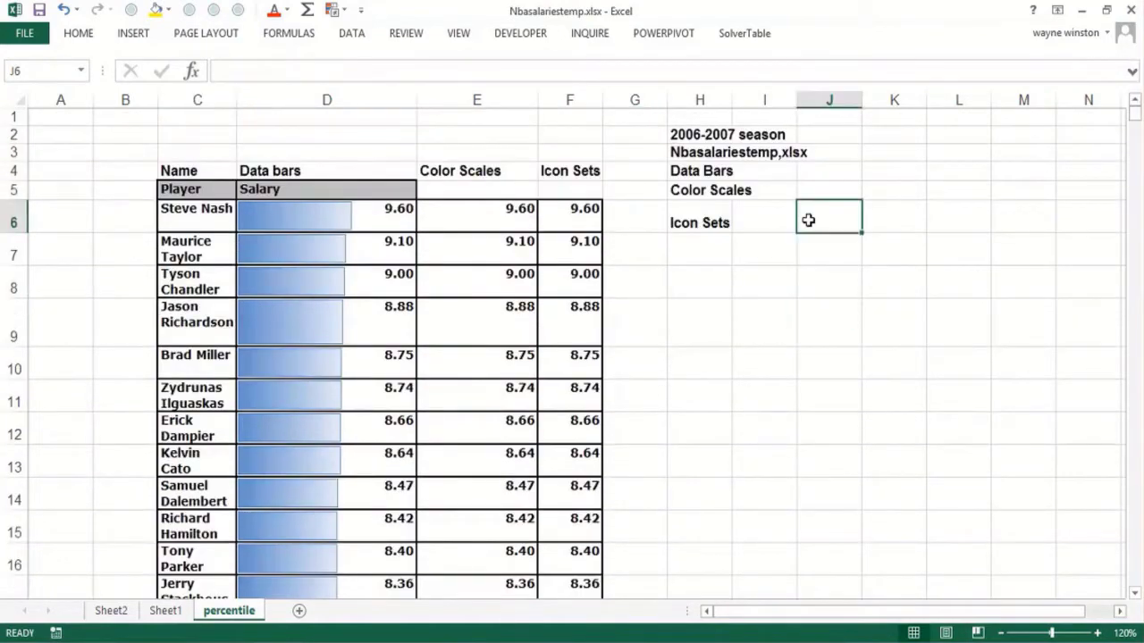
pyautogui.write('Jalen')
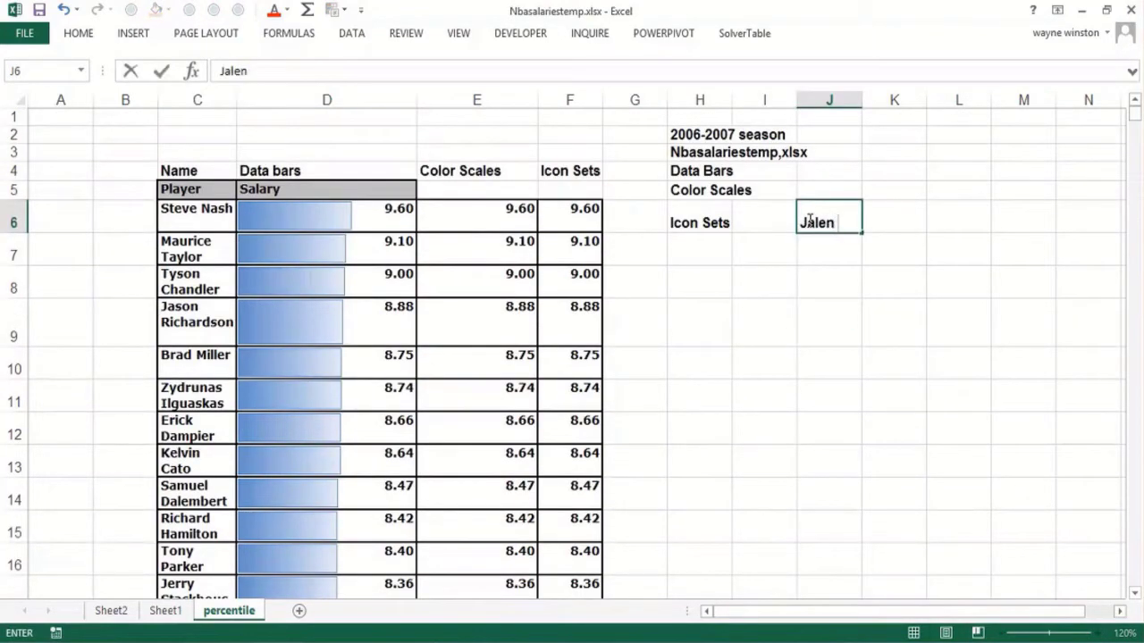
pyautogui.write(' row 215')
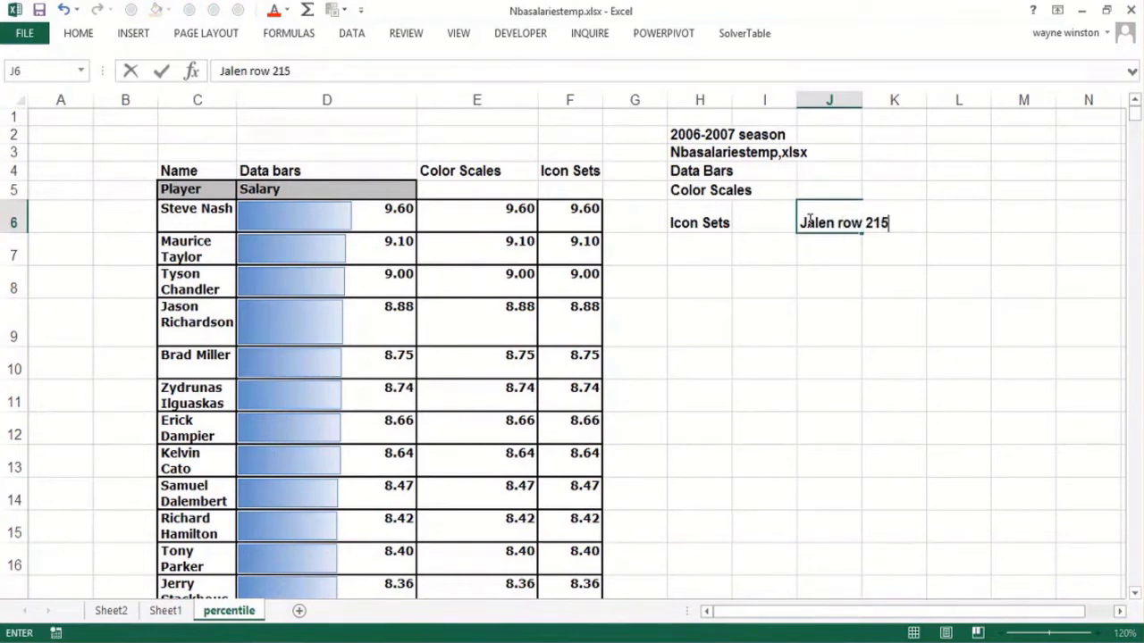
pyautogui.press('Return')
pyautogui.write('Shaq')
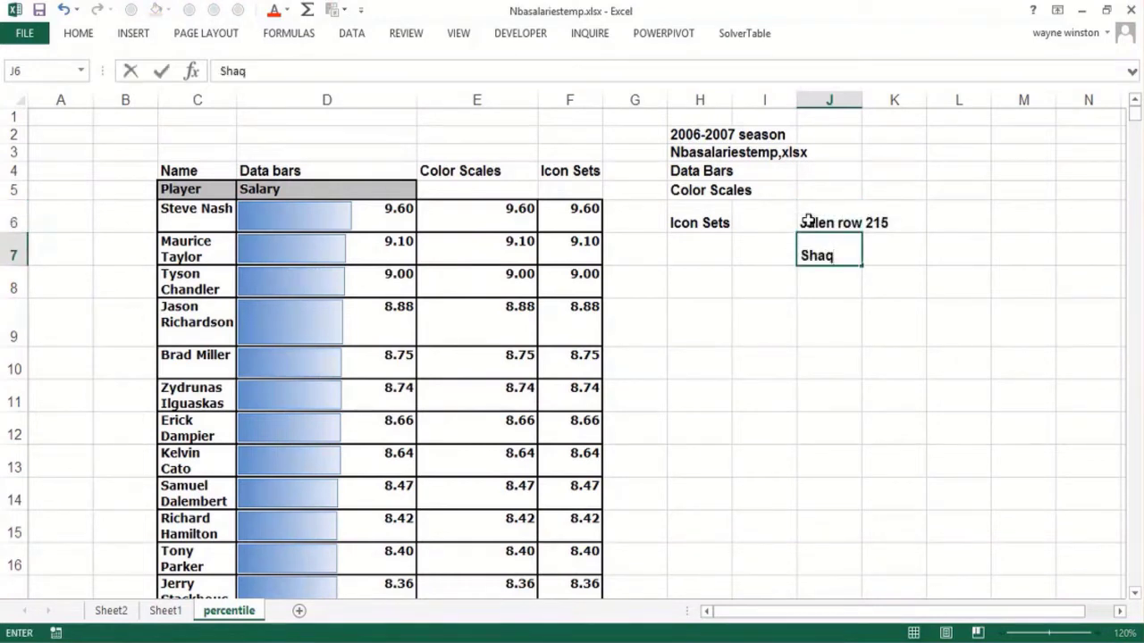
pyautogui.write(' row 153')
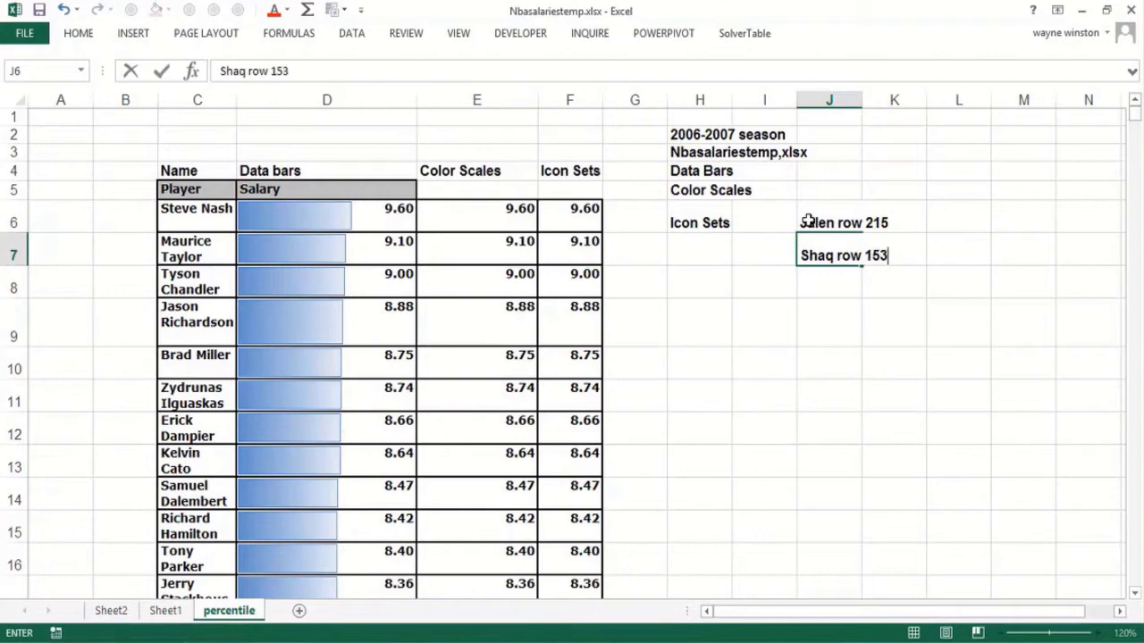
pyautogui.press('Return')
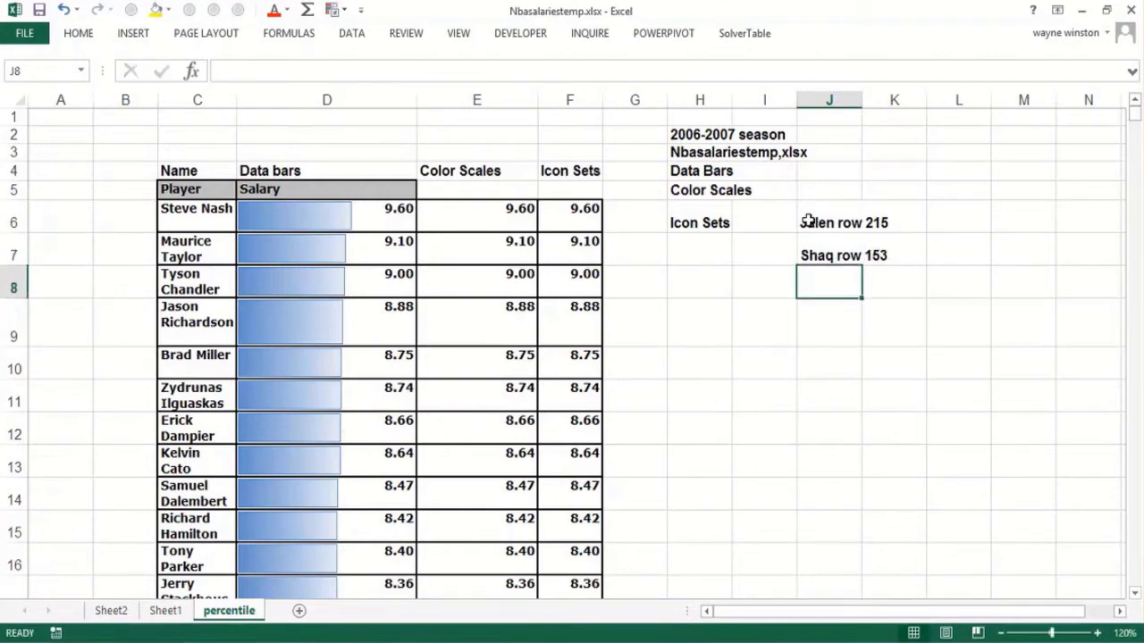
# - Apply the green-yellow-red color scale to the salaries in E6:E446
pyautogui.click(474, 214)
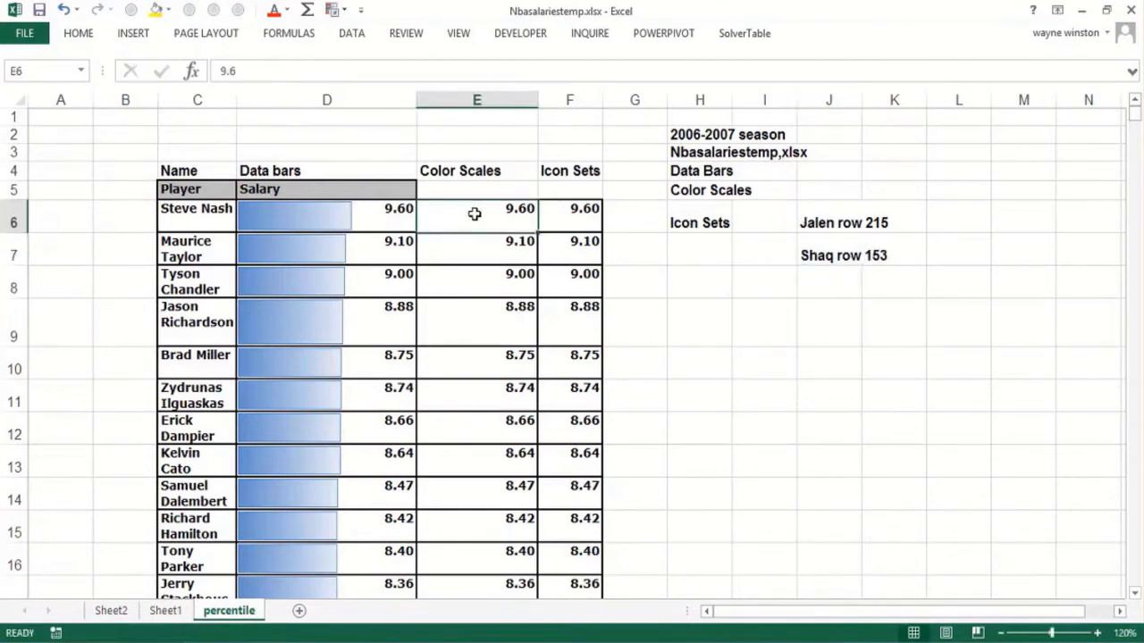
pyautogui.hotkey('ctrl', 'shift', 'Down')
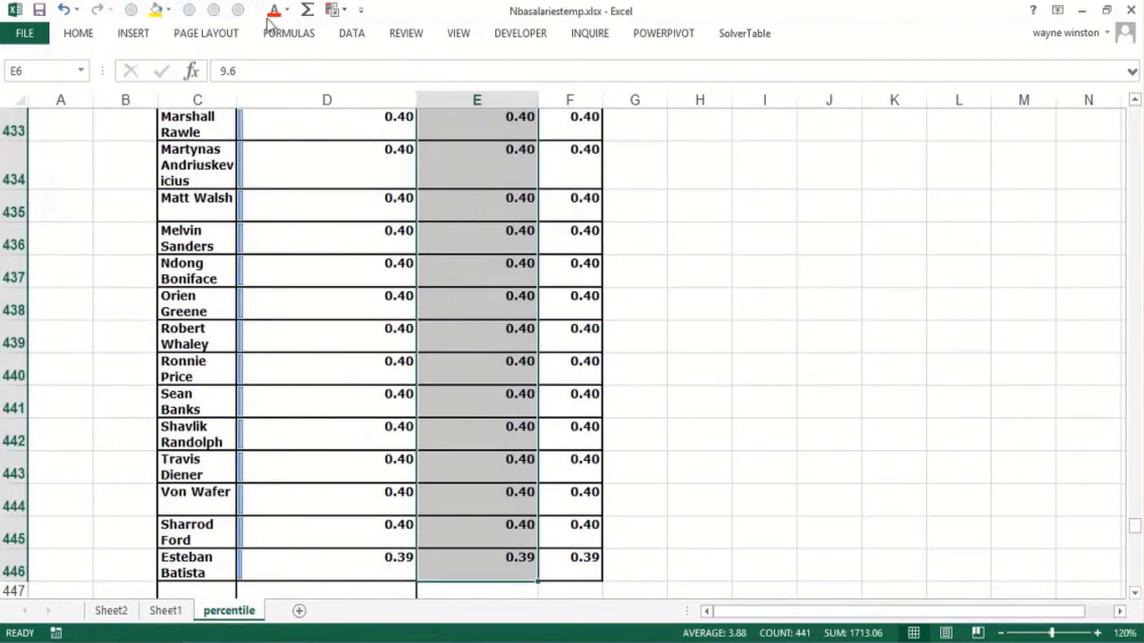
pyautogui.click(92, 37)
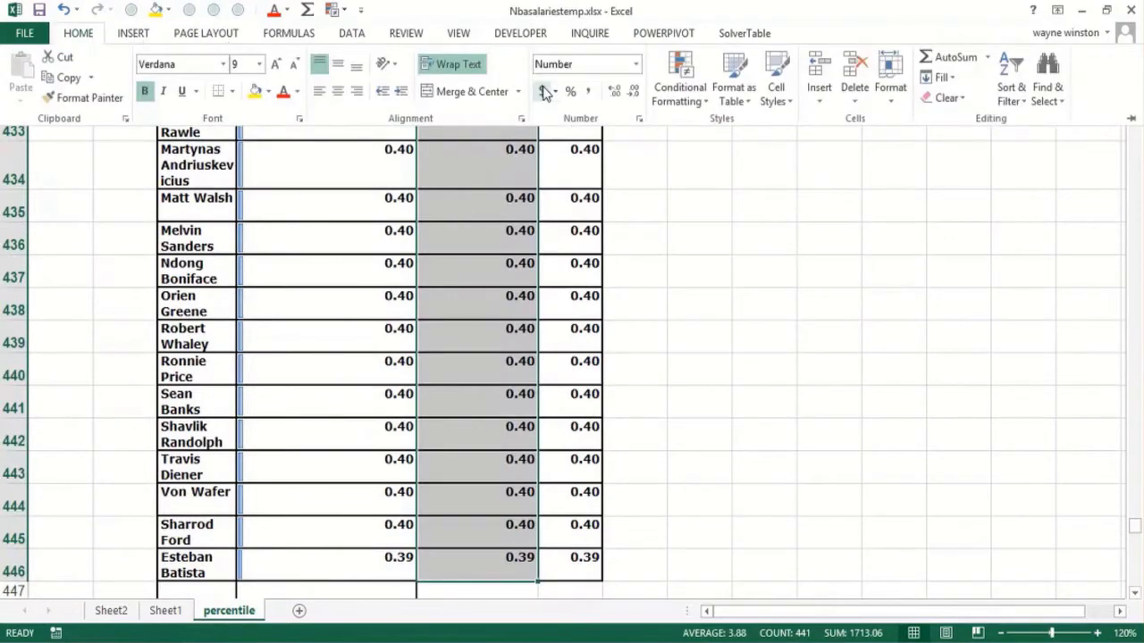
pyautogui.click(696, 98)
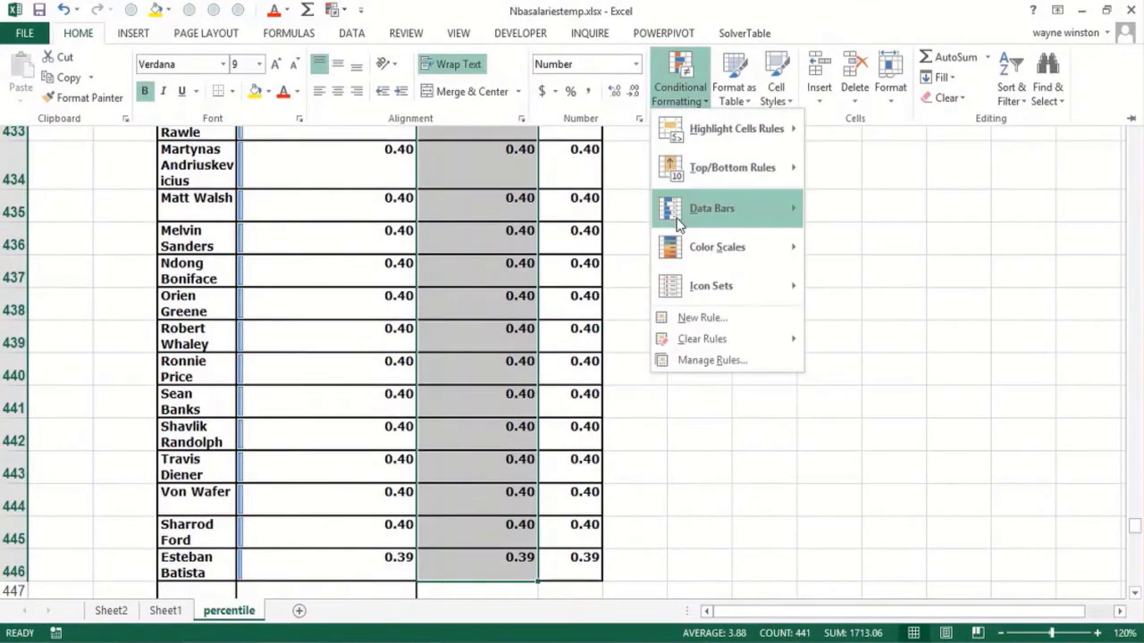
pyautogui.moveTo(694, 248)
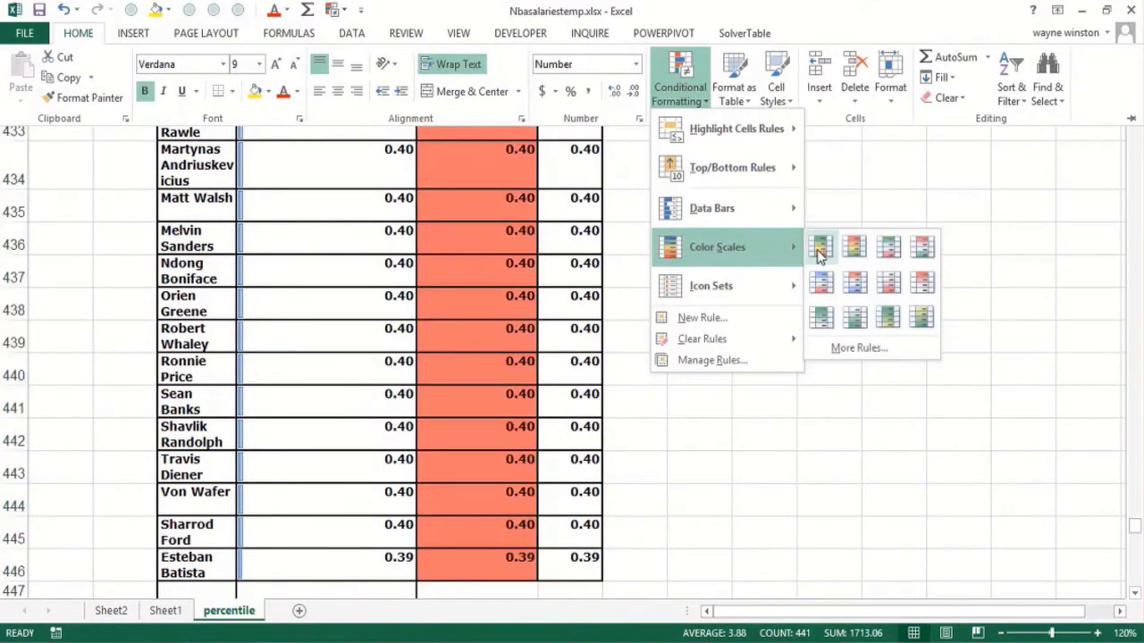
pyautogui.click(819, 247)
pyautogui.click(703, 303)
# - Examine the color scale shades in column E from the lowest salaries at the end up to row 177
pyautogui.click(468, 330)
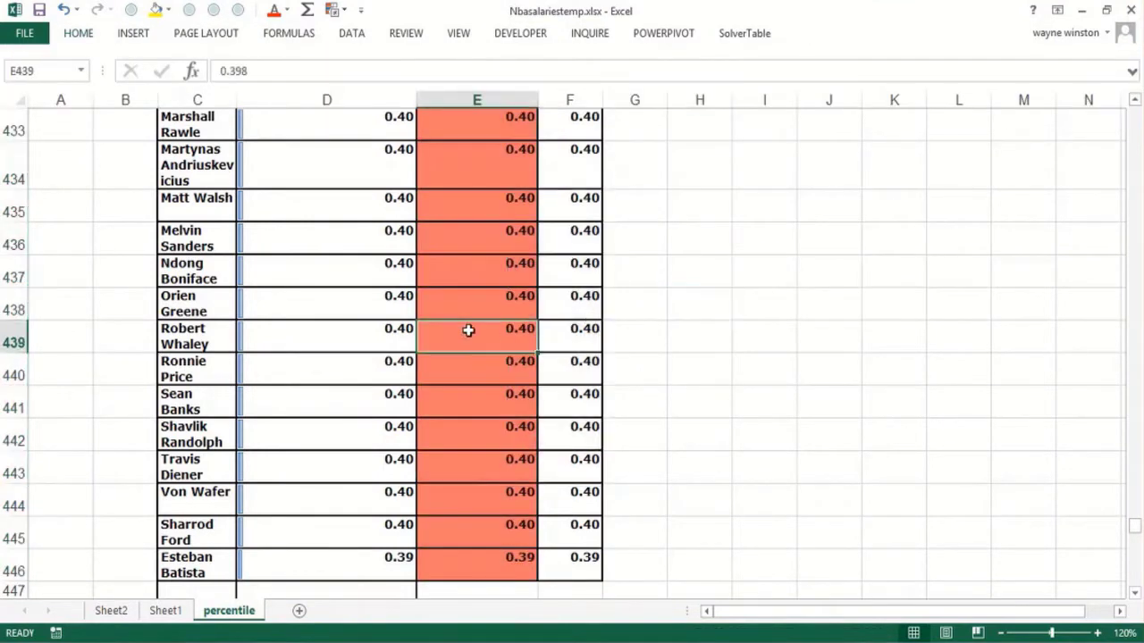
pyautogui.press('pageup')
pyautogui.press('pageup')
pyautogui.press('pageup')
pyautogui.press('pageup')
pyautogui.press('pageup')
pyautogui.press('pageup')
pyautogui.press('pageup')
pyautogui.press('pageup')
pyautogui.press('pageup')
pyautogui.press('pageup')
pyautogui.press('pageup')
pyautogui.press('pageup')
pyautogui.press('pageup')
pyautogui.press('pageup')
pyautogui.press('pageup')
pyautogui.press('pageup')
pyautogui.press('pageup')
pyautogui.press('pageup')
pyautogui.press('pageup')
pyautogui.press('pageup')
pyautogui.press('pageup')
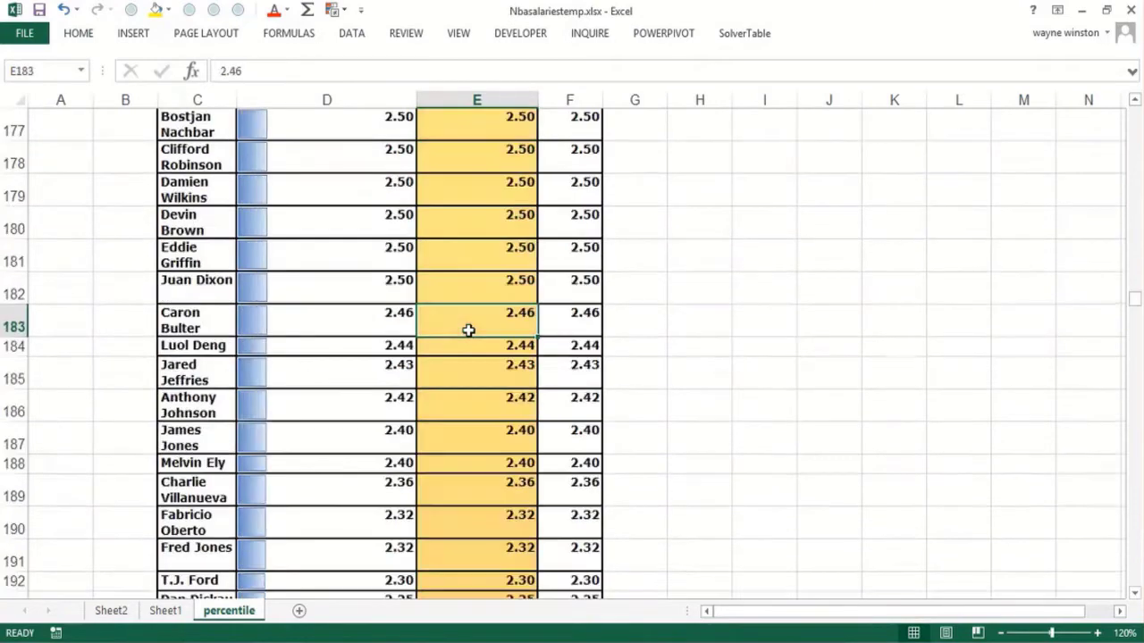
# - Compare the shade of the 20.00 salary in E153 with its neighbours and with the salaries around row 67
pyautogui.press('pagedown')
pyautogui.press('pagedown')
pyautogui.press('pagedown')
pyautogui.press('pagedown')
pyautogui.press('pagedown')
pyautogui.press('pagedown')
pyautogui.press('pagedown')
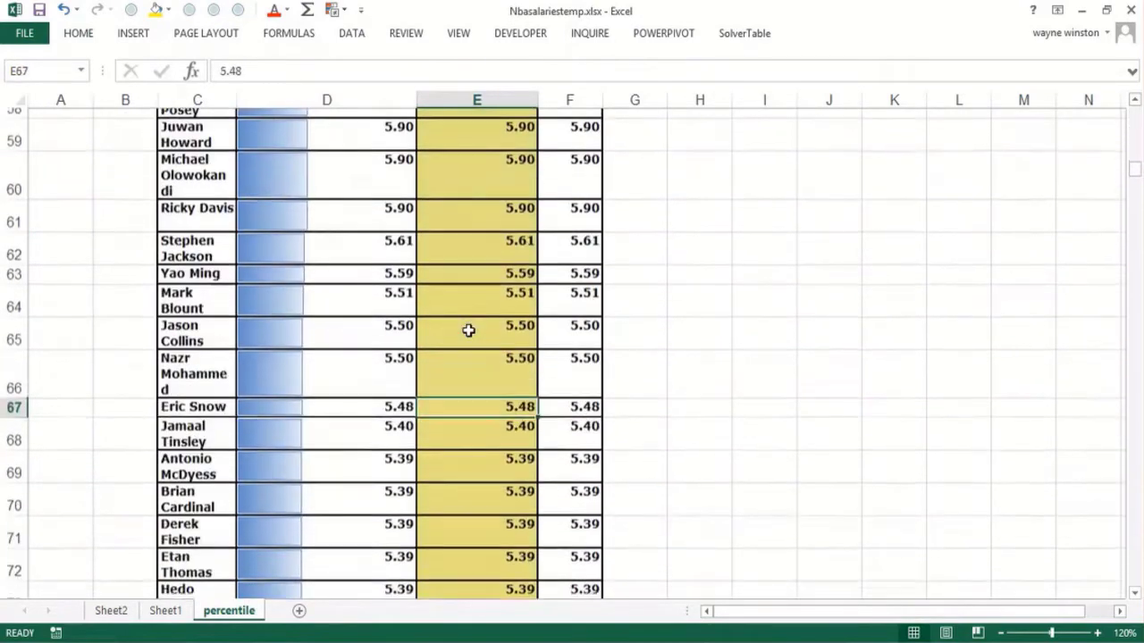
pyautogui.press('pagedown')
pyautogui.press('pagedown')
pyautogui.press('pagedown')
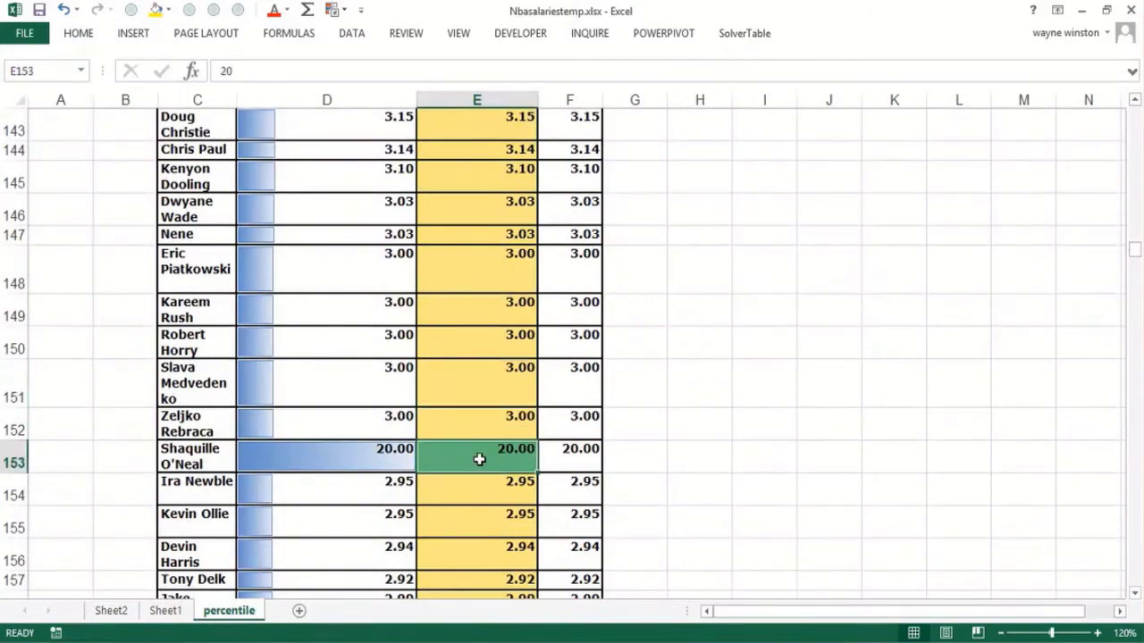
# - Examine the color scale shades of the low salaries in rows 275 to 304 of column E
pyautogui.press('pageup')
pyautogui.press('pageup')
pyautogui.press('pageup')
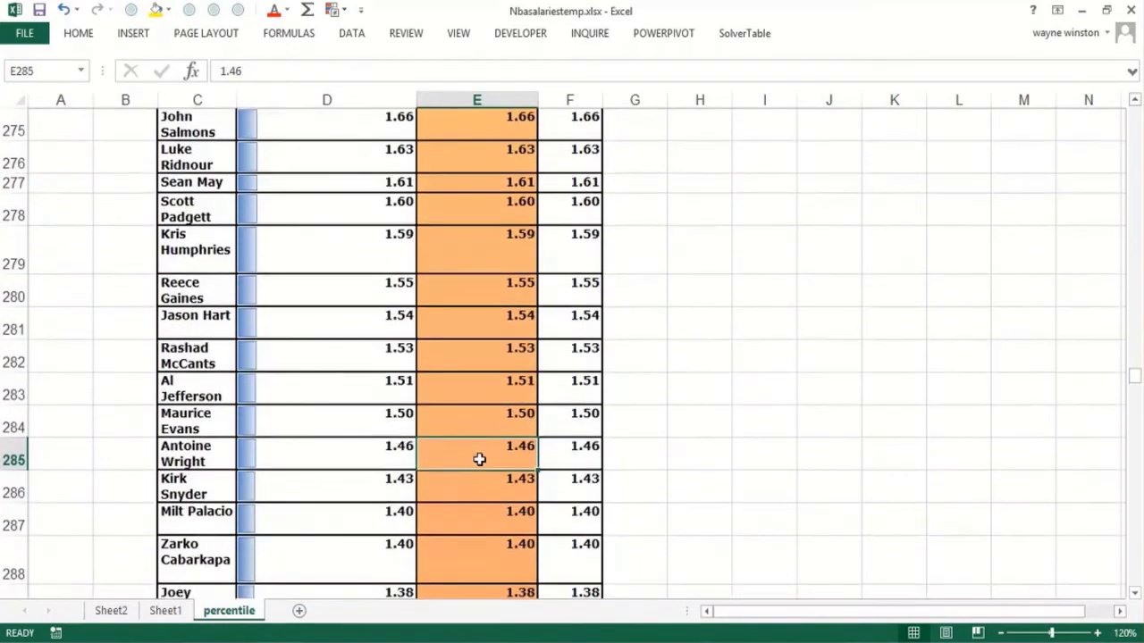
pyautogui.press('pagedown')
pyautogui.press('pagedown')
pyautogui.press('pageup')
pyautogui.press('pageup')
pyautogui.press('pageup')
pyautogui.press('pageup')
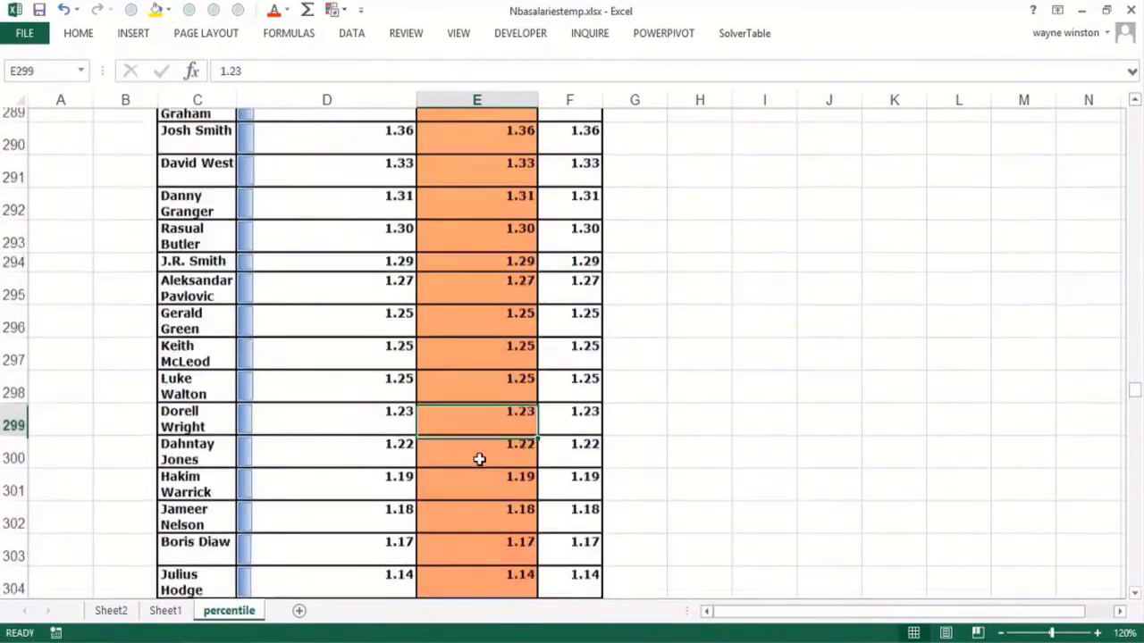
# - Compare the color scale shades of the mid-range salaries between rows 82 and 184 of column E
pyautogui.press('pageup')
pyautogui.press('pageup')
pyautogui.press('pageup')
pyautogui.press('pageup')
pyautogui.press('pageup')
pyautogui.press('pageup')
pyautogui.press('pageup')
pyautogui.press('pageup')
pyautogui.press('pageup')
pyautogui.press('pageup')
pyautogui.press('pageup')
pyautogui.press('pageup')
pyautogui.press('pageup')
pyautogui.press('pageup')
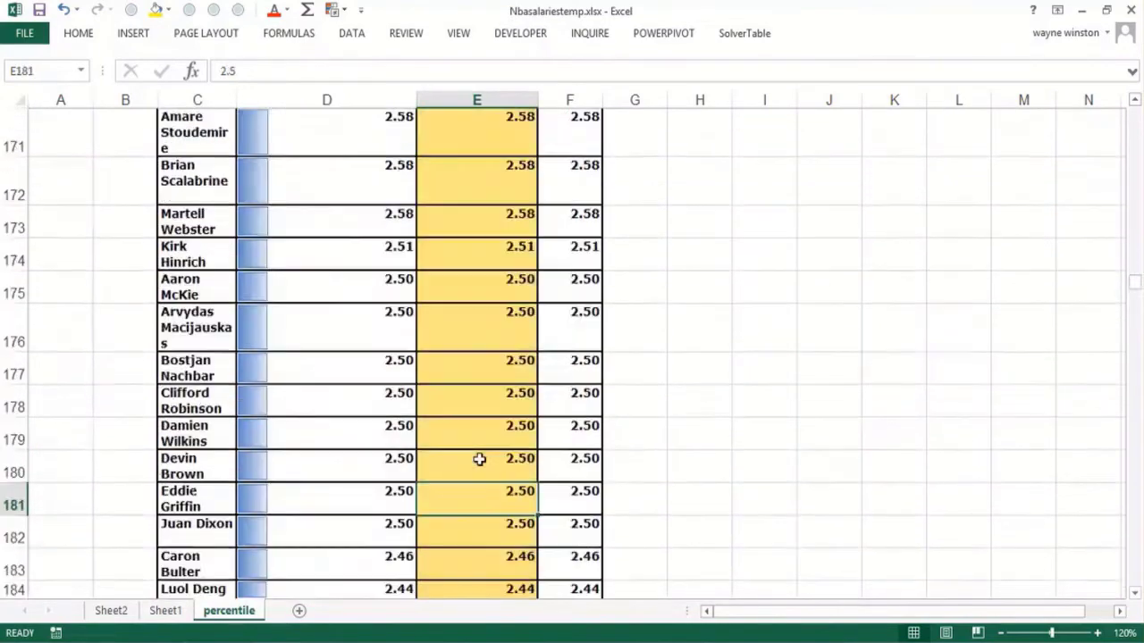
pyautogui.press('pagedown')
pyautogui.press('pagedown')
pyautogui.press('pagedown')
pyautogui.press('pagedown')
pyautogui.press('pagedown')
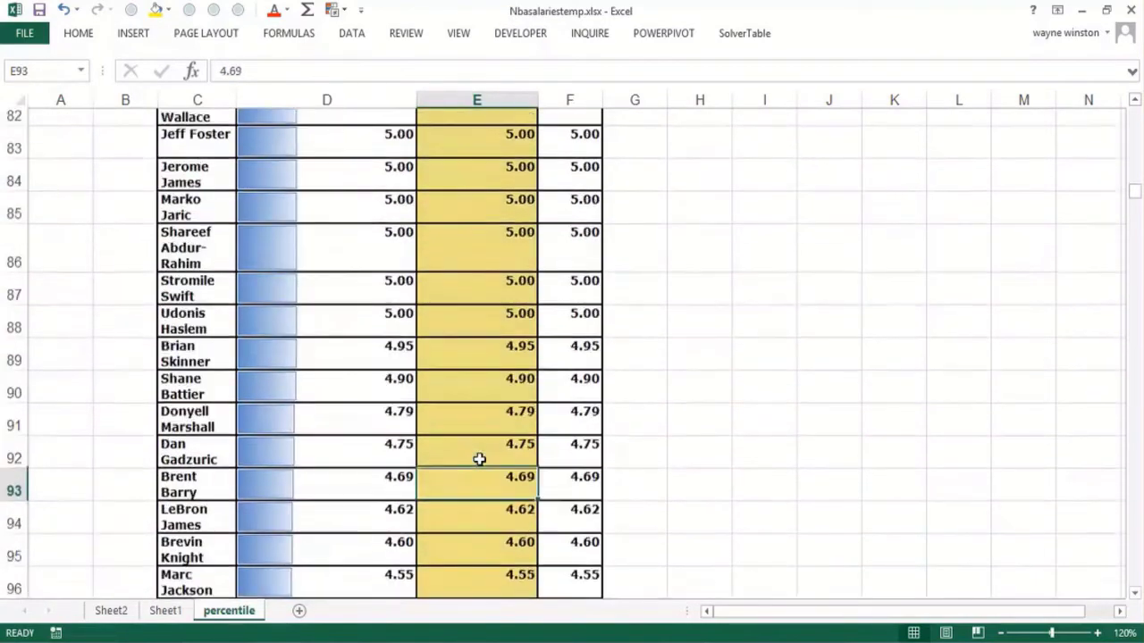
pyautogui.press('pagedown')
pyautogui.press('pagedown')
pyautogui.press('pagedown')
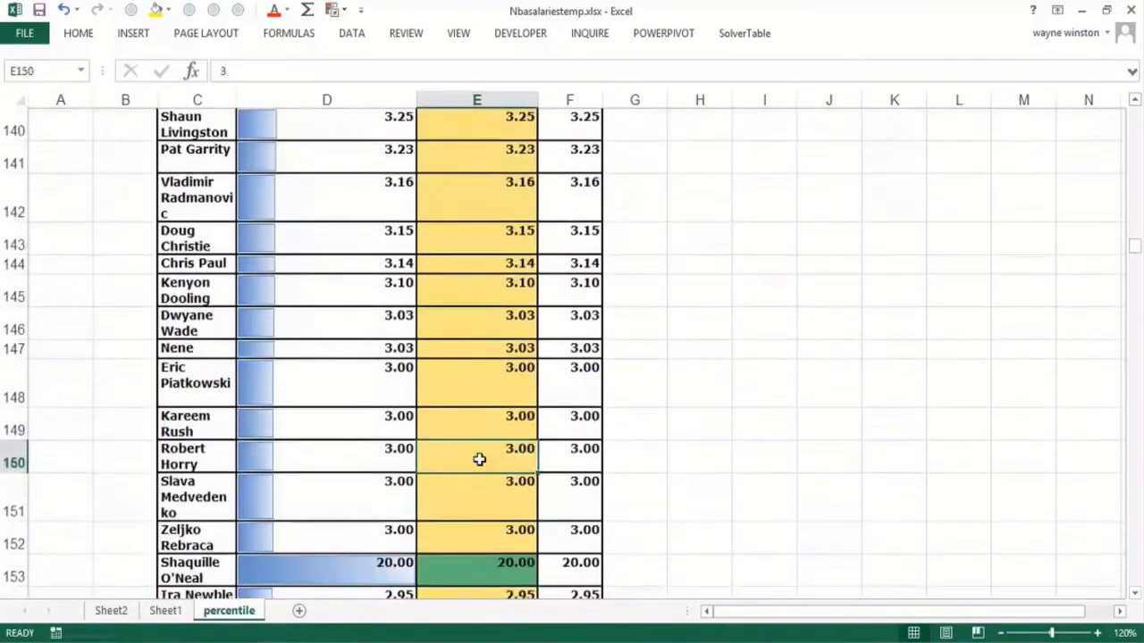
pyautogui.press('pagedown')
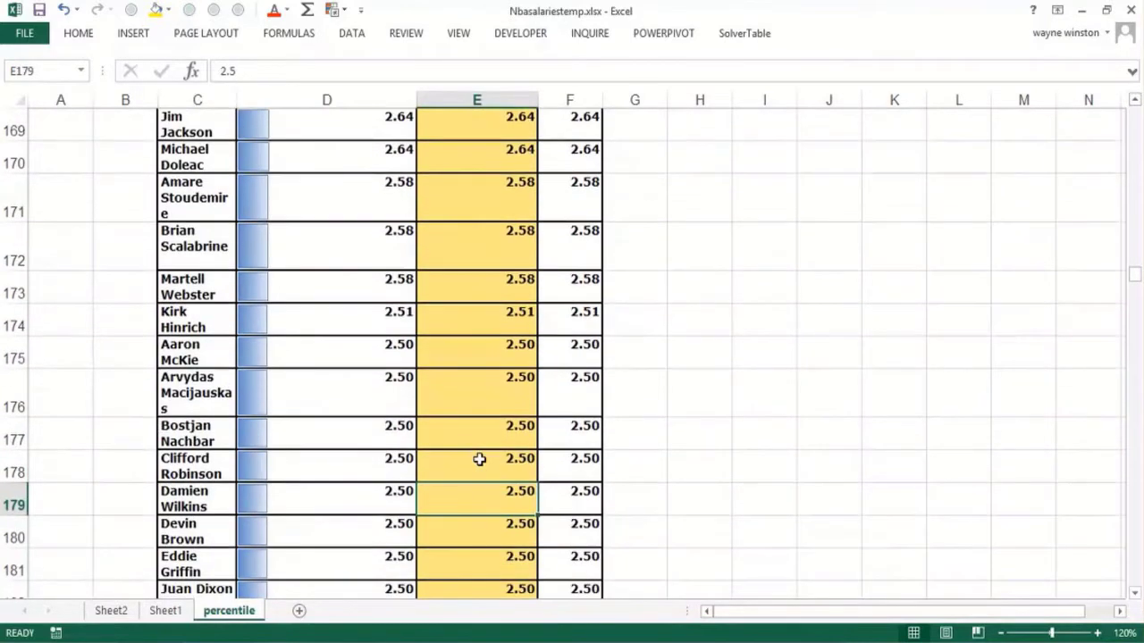
# - Examine the settings of the graded color scale rule on column E, then leave the rule unchanged
pyautogui.click(361, 10)
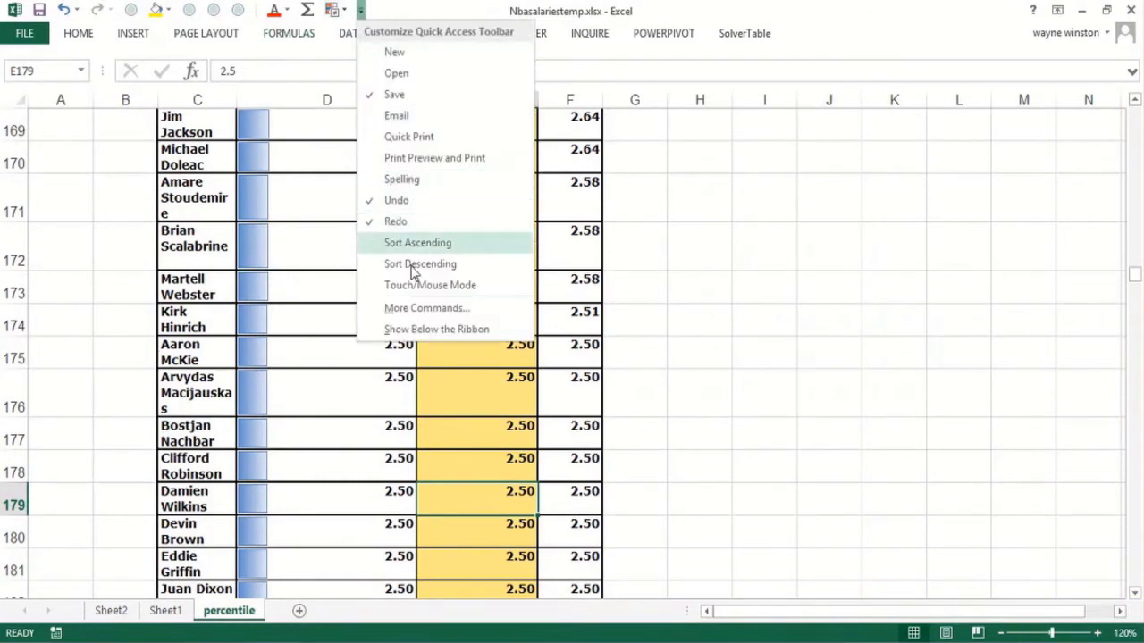
pyautogui.click(328, 10)
pyautogui.click(327, 11)
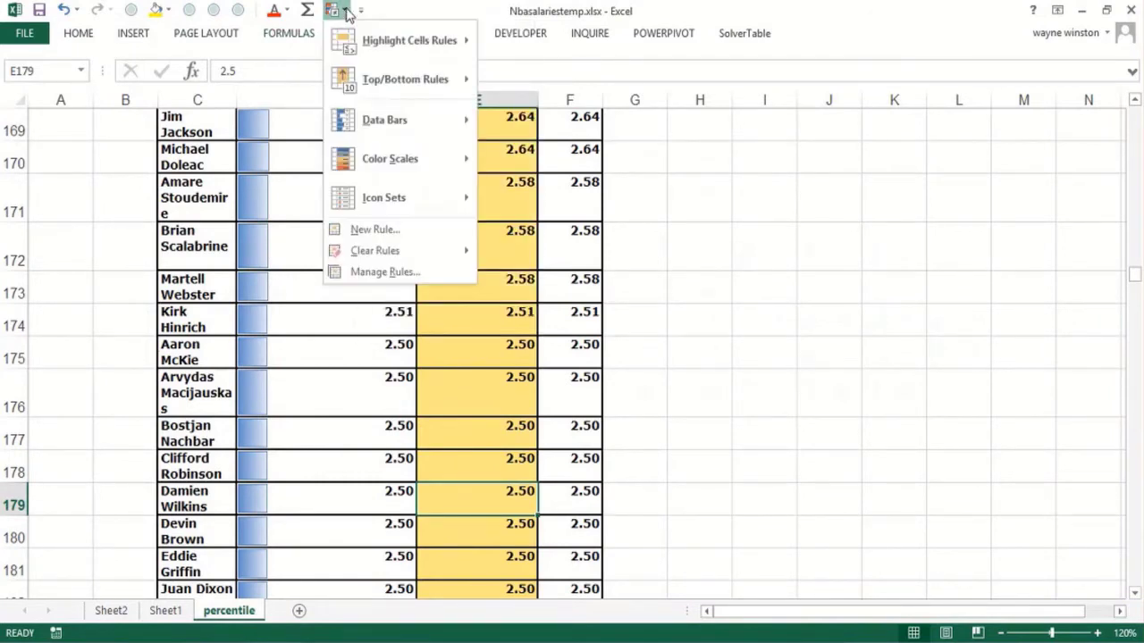
pyautogui.click(394, 272)
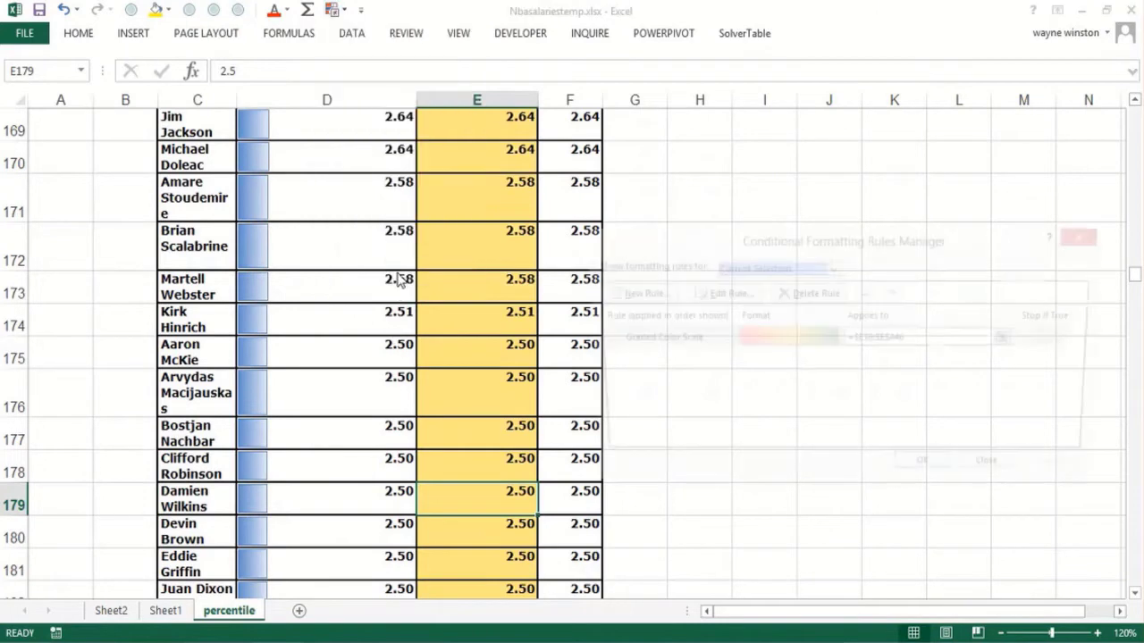
pyautogui.doubleClick(637, 329)
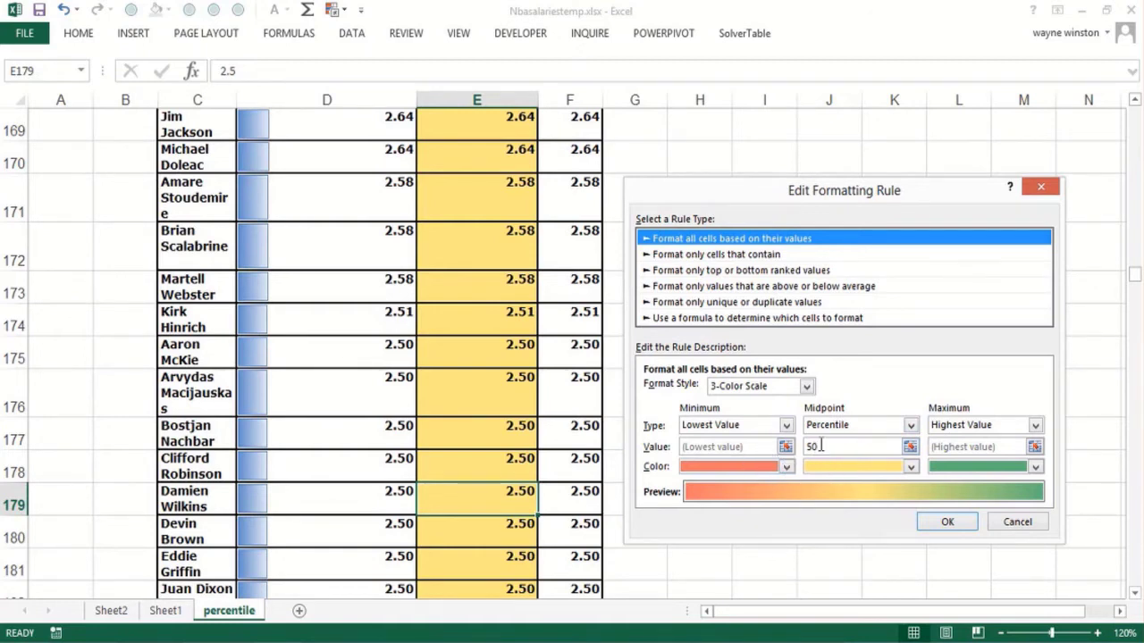
pyautogui.click(1041, 187)
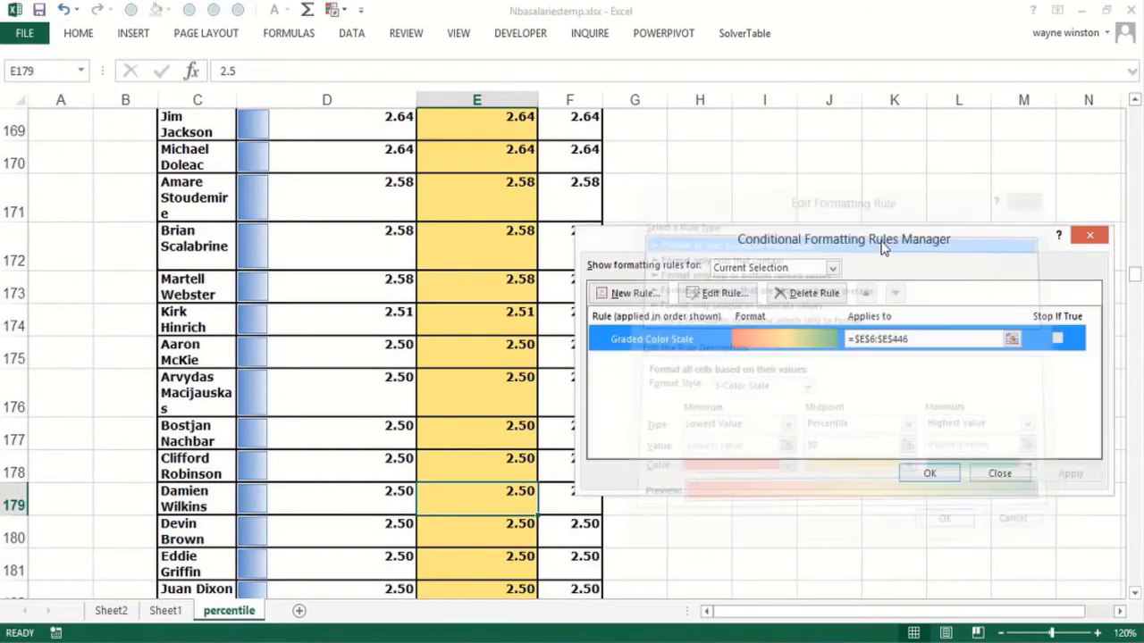
pyautogui.click(1088, 237)
# - Enter the note "Lineups points per 48 minutes" in J8 and "beat other team" in J9
pyautogui.moveTo(1135, 284); pyautogui.dragTo(1134, 109)
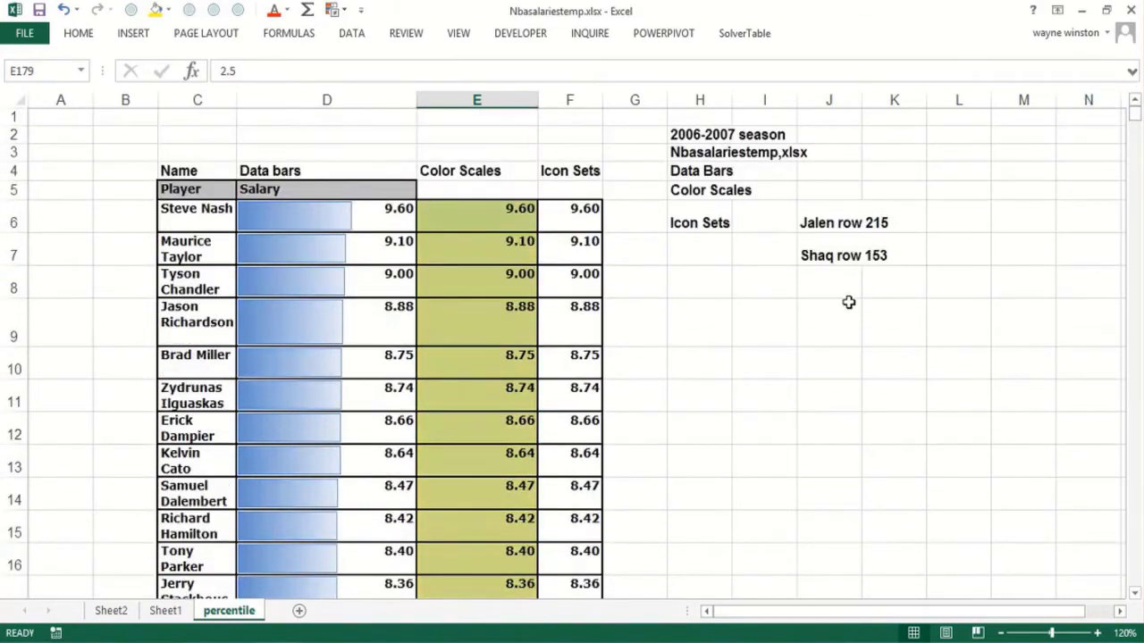
pyautogui.click(817, 282)
pyautogui.write('L')
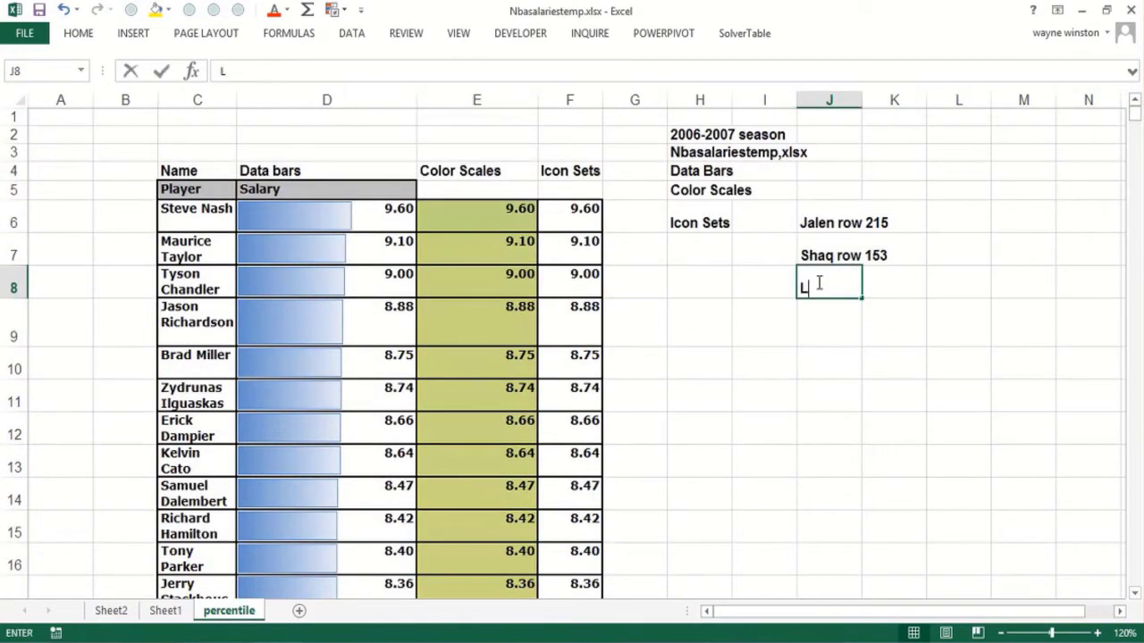
pyautogui.write('ineup')
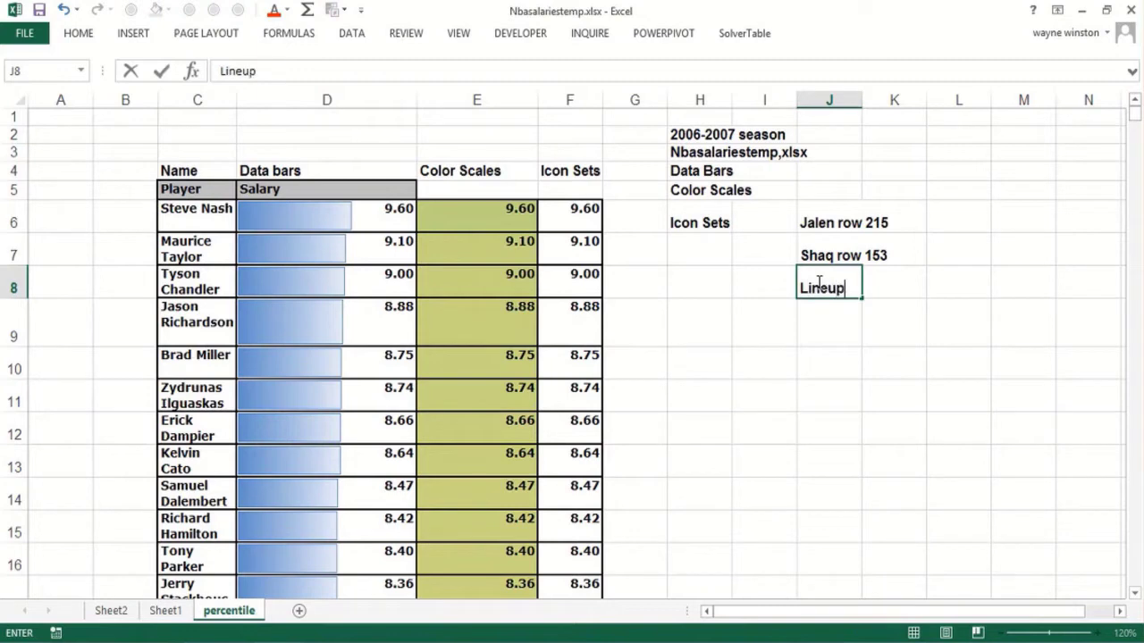
pyautogui.write('s poi')
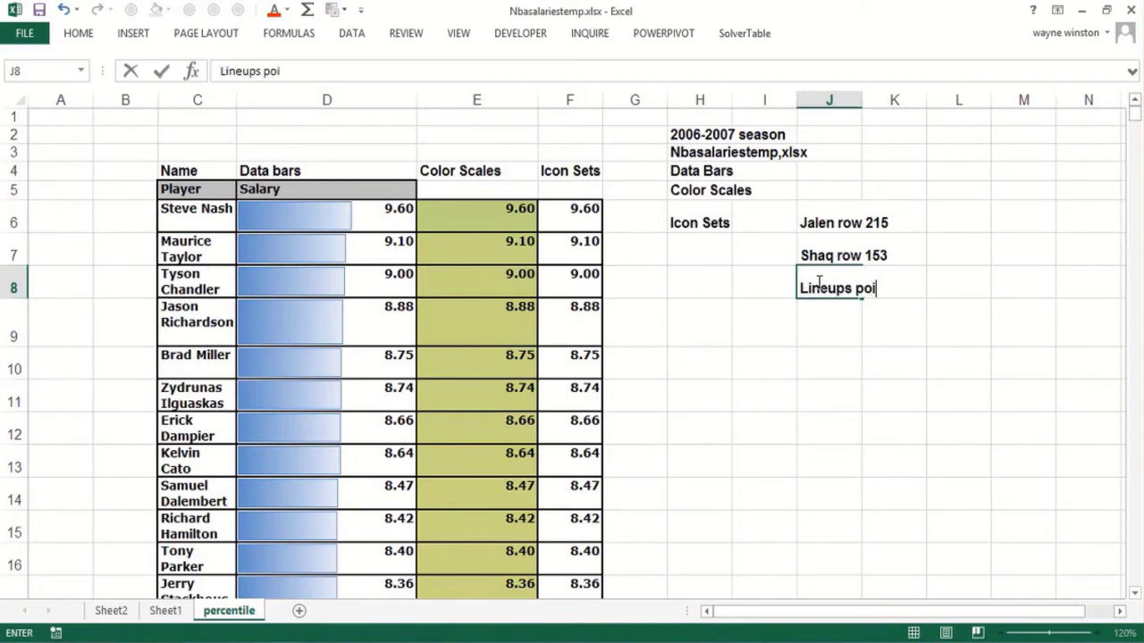
pyautogui.write('nts per 48 minutes')
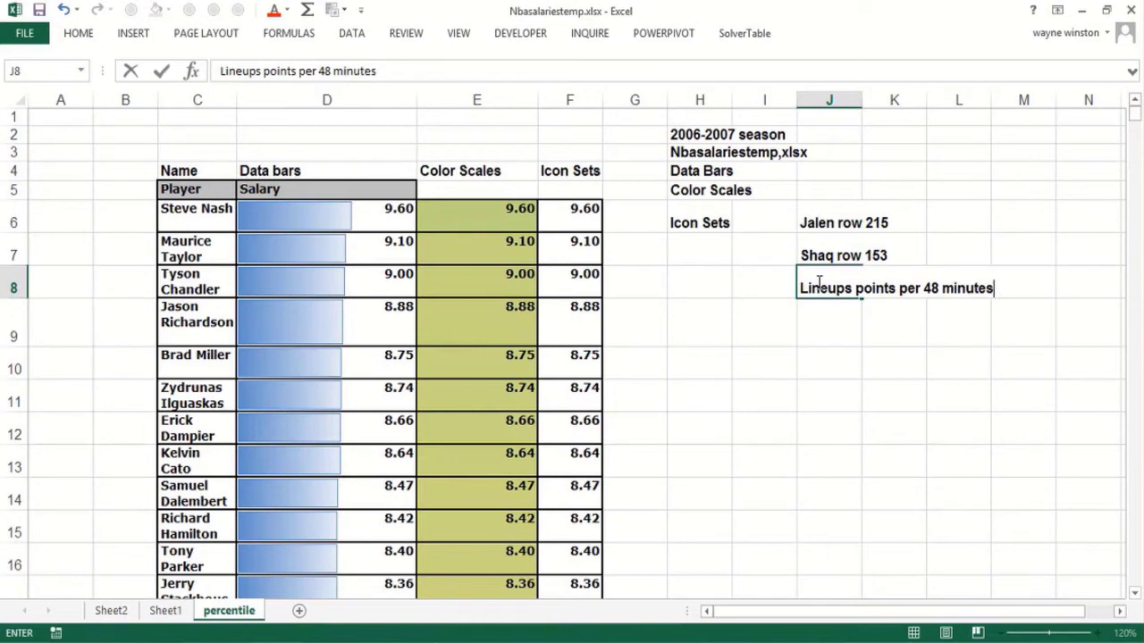
pyautogui.press('Return')
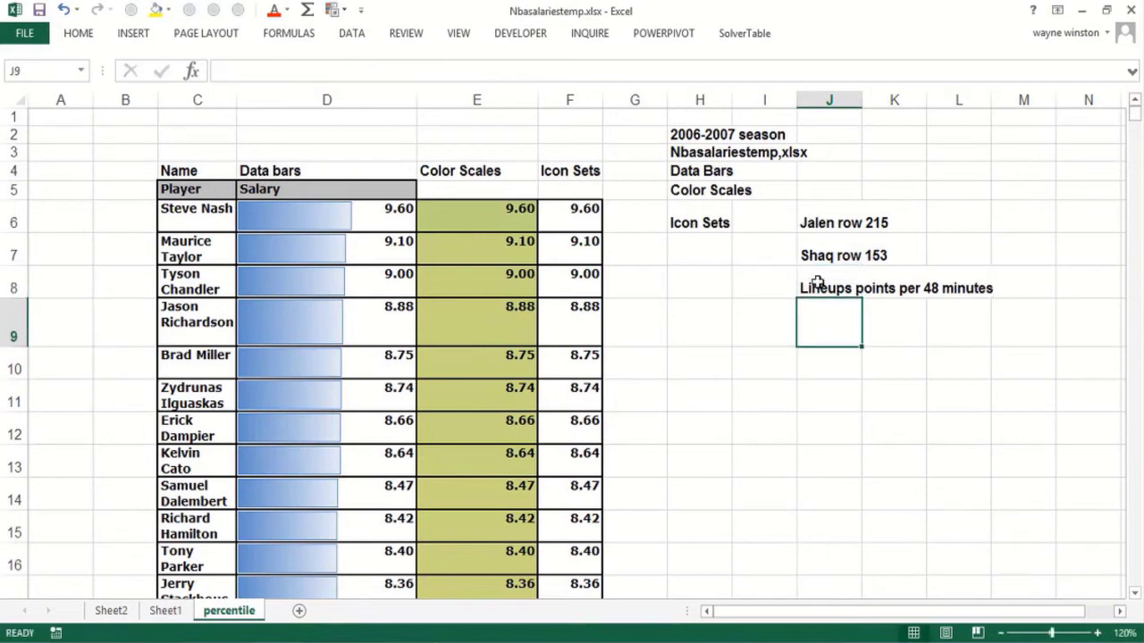
pyautogui.write('beat')
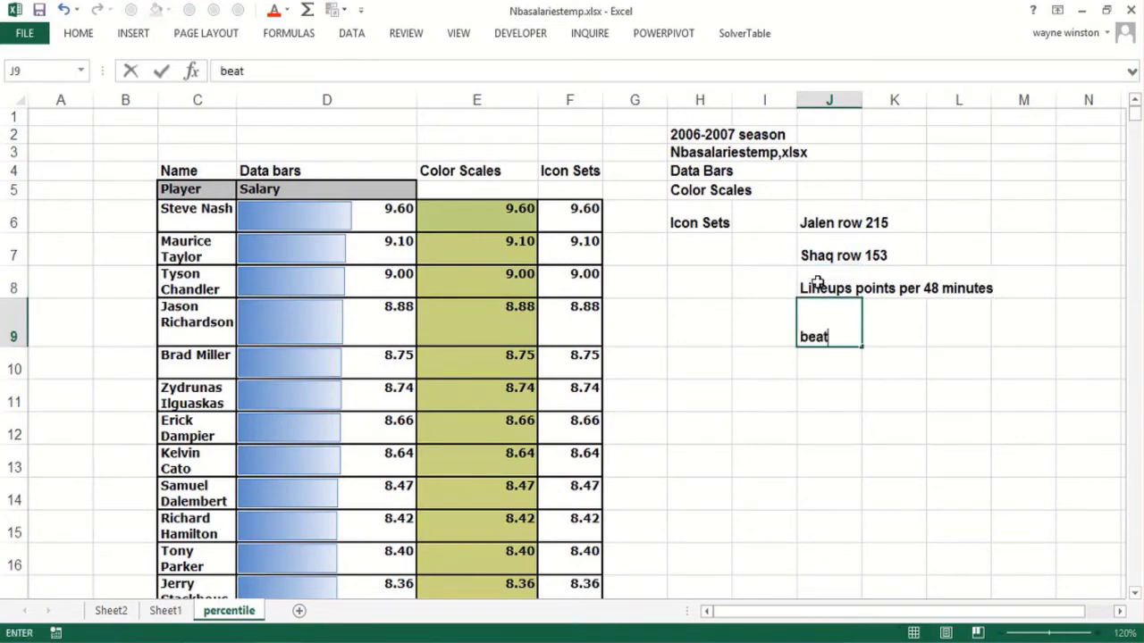
pyautogui.write(' other team')
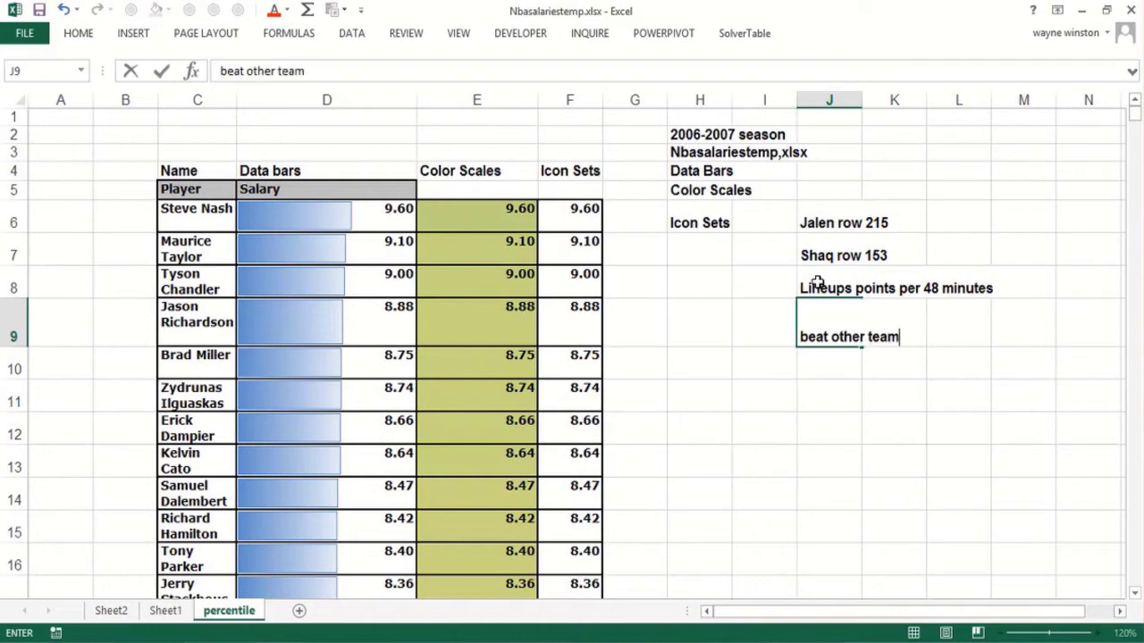
pyautogui.press('Return')
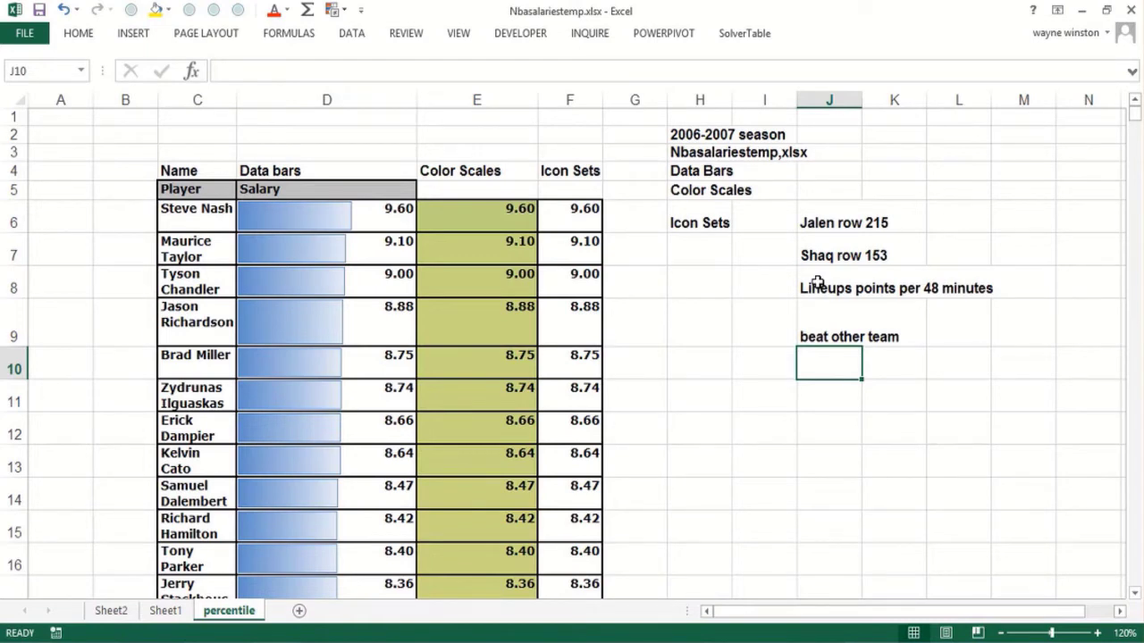
pyautogui.click(827, 325)
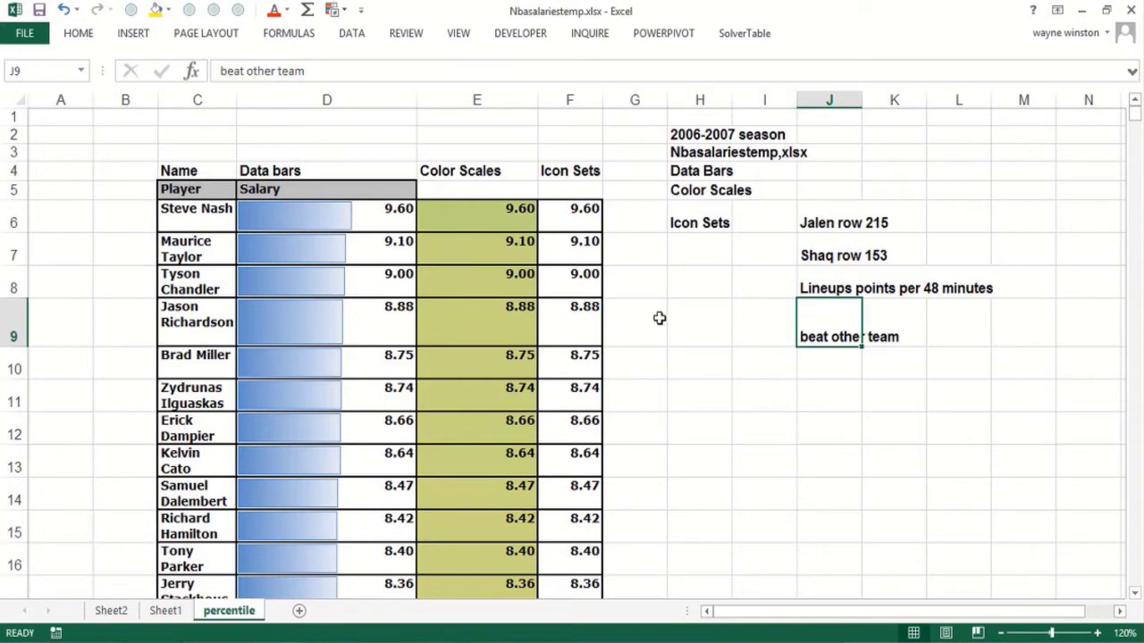
pyautogui.click(578, 217)
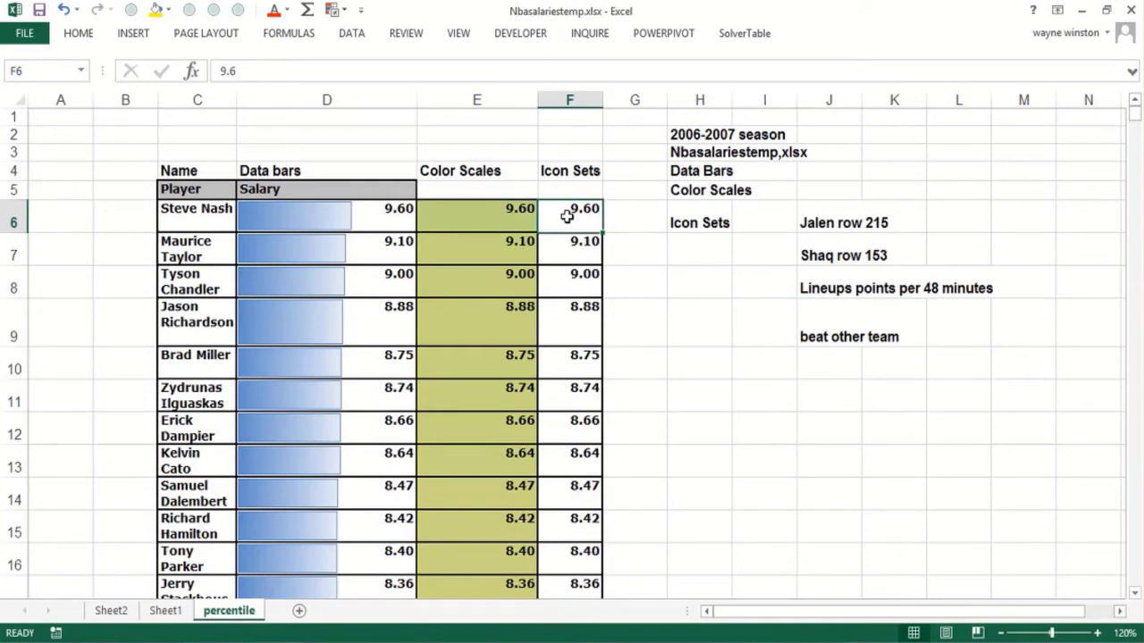
pyautogui.hotkey('ctrl', 'shift', 'Down')
pyautogui.write('b')
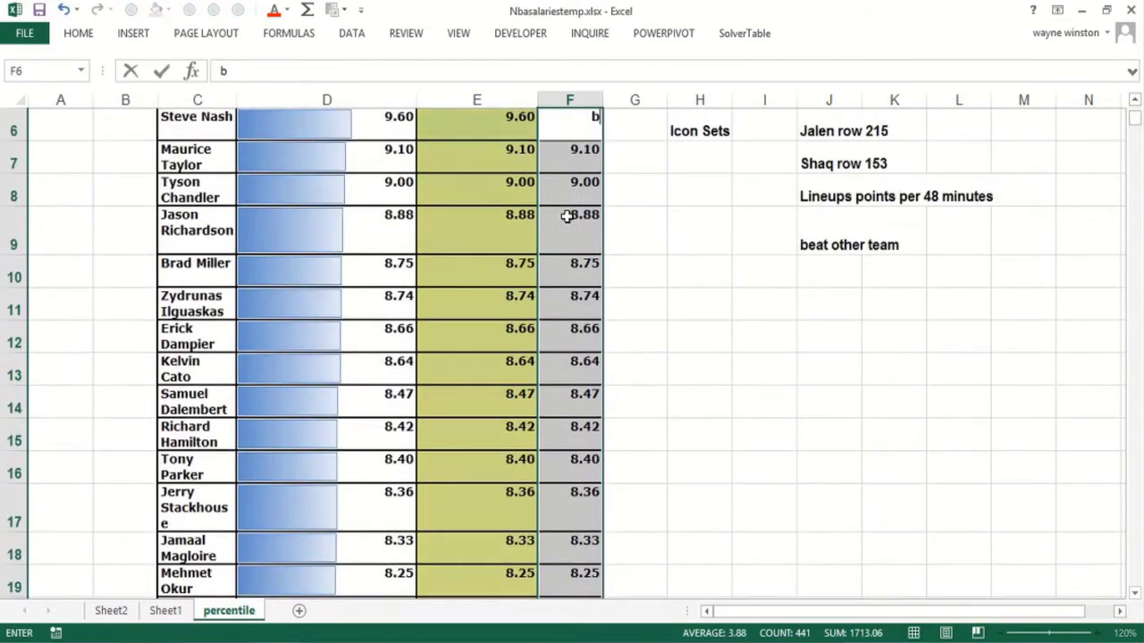
pyautogui.press('Escape')
pyautogui.press('Up')
pyautogui.press('Up')
pyautogui.press('Up')
pyautogui.press('Up')
pyautogui.press('Up')
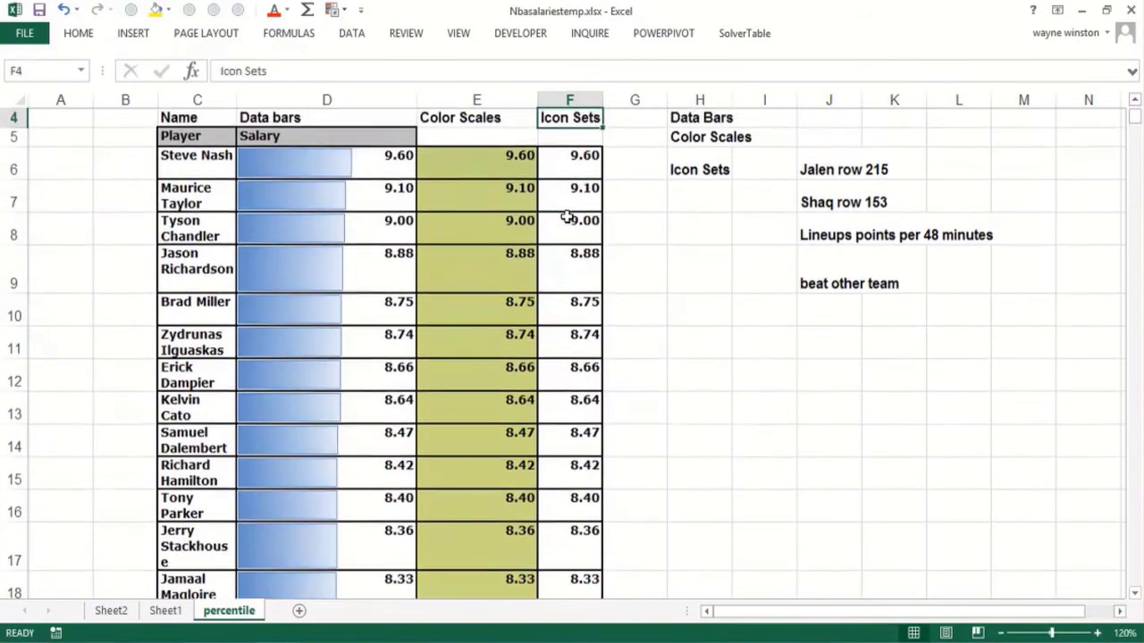
pyautogui.press('Down')
pyautogui.press('Down')
pyautogui.press('Down')
pyautogui.press('Down')
pyautogui.press('Down')
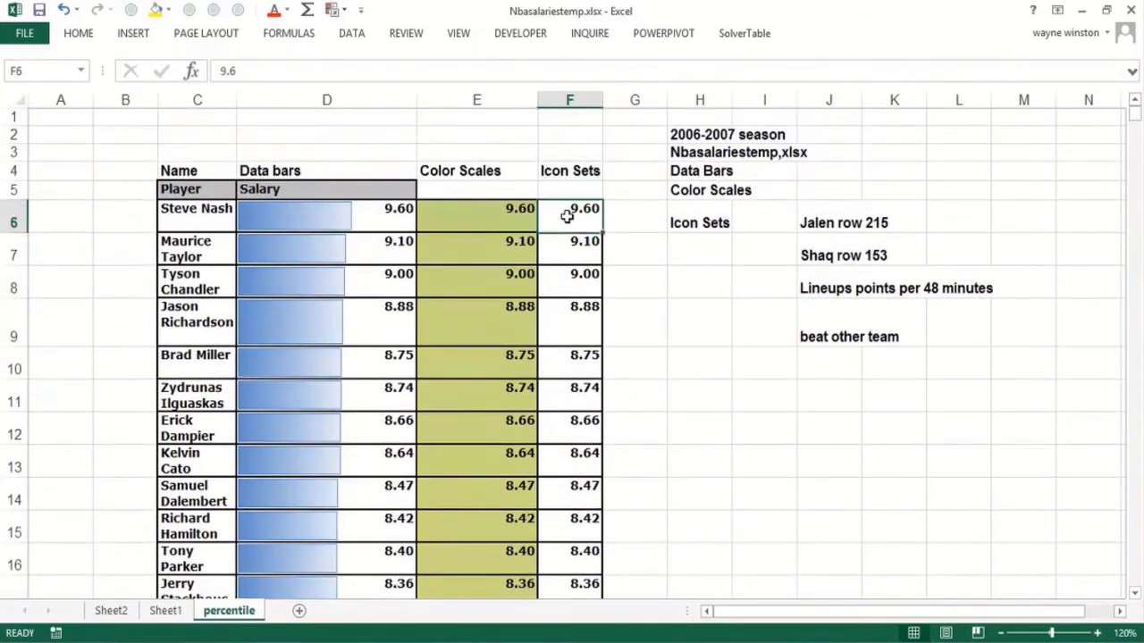
# - Apply the directional icon set of five gray arrows to the salaries in F6:F446
pyautogui.hotkey('ctrl', 'shift', 'Down')
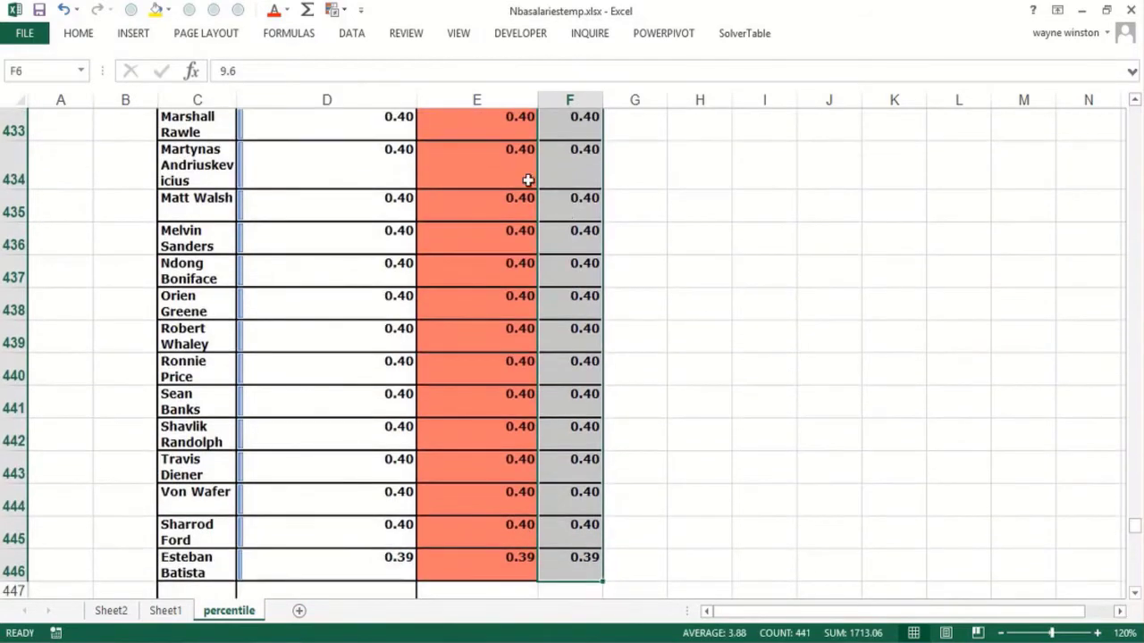
pyautogui.click(340, 10)
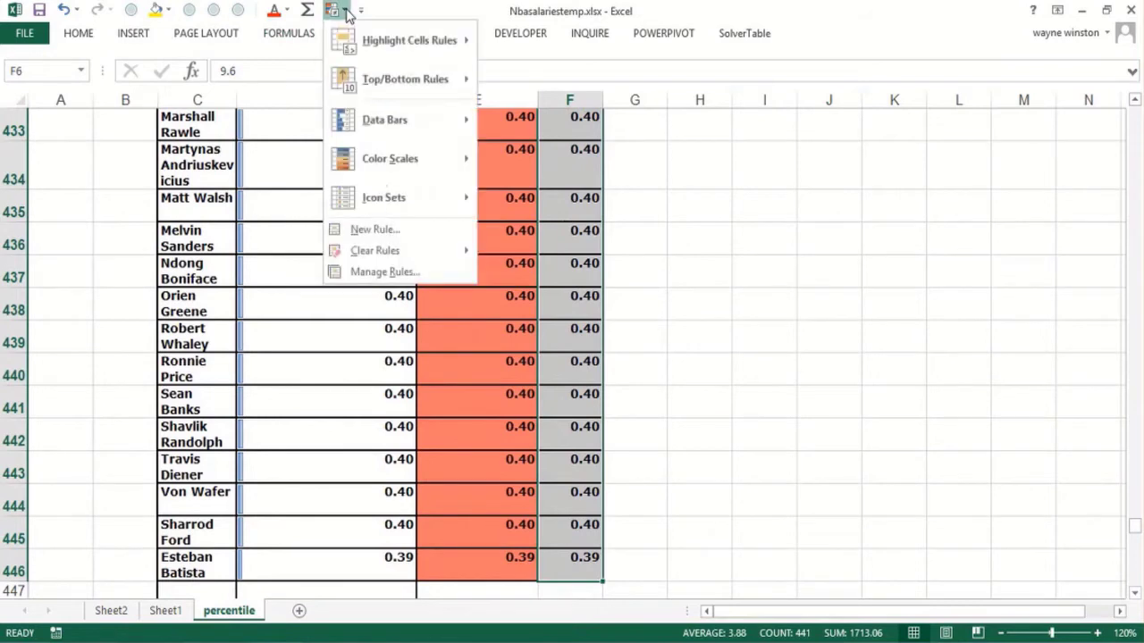
pyautogui.moveTo(389, 147)
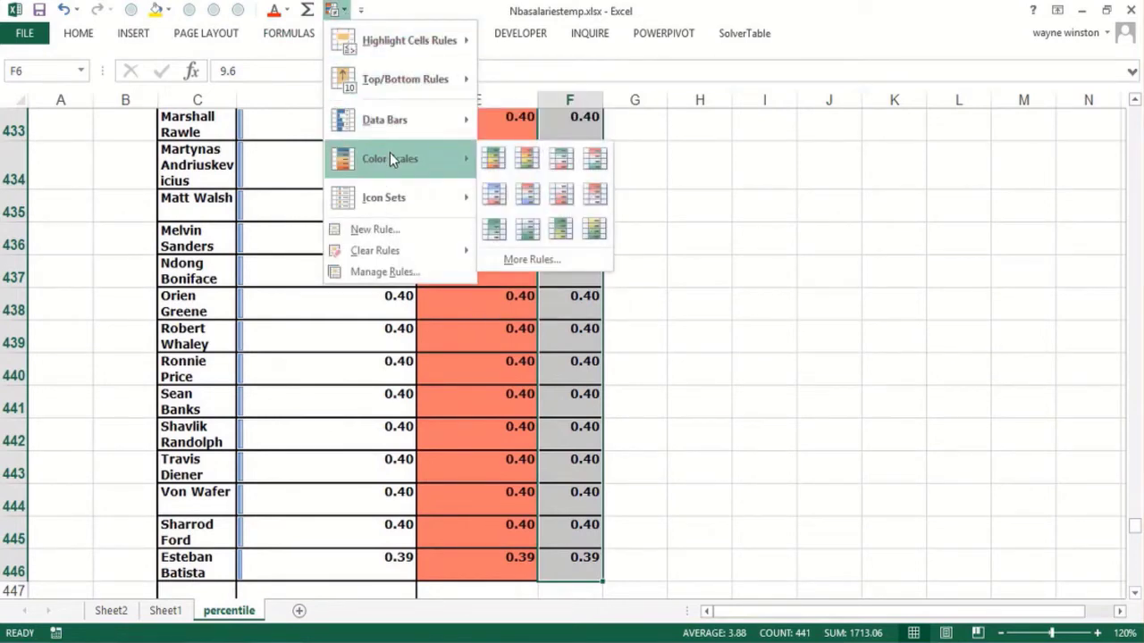
pyautogui.moveTo(396, 200)
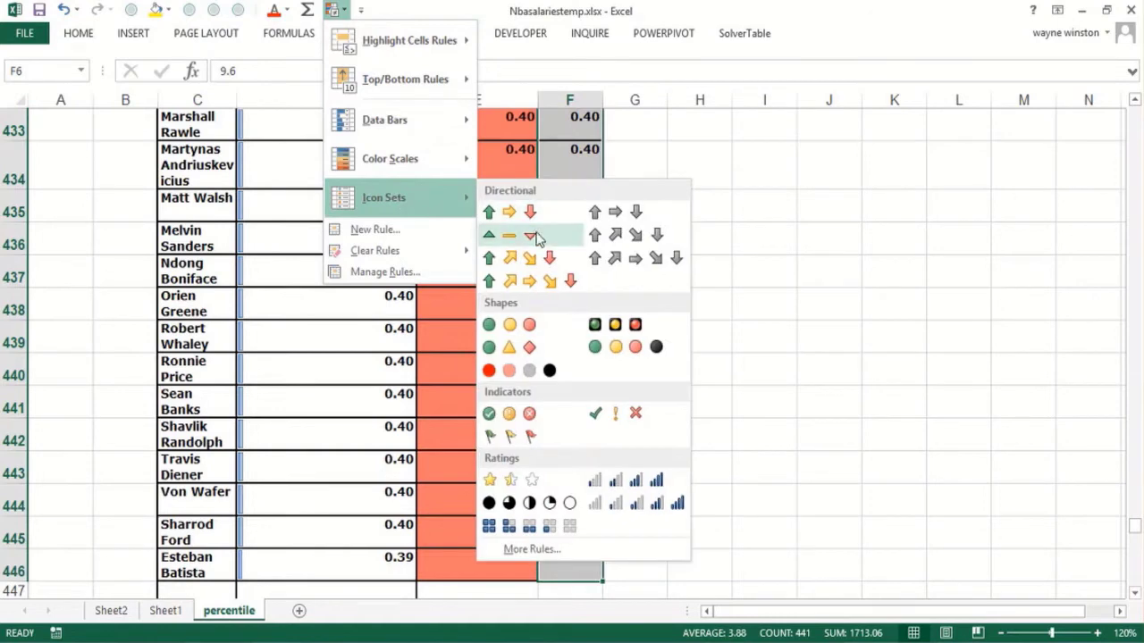
pyautogui.click(600, 260)
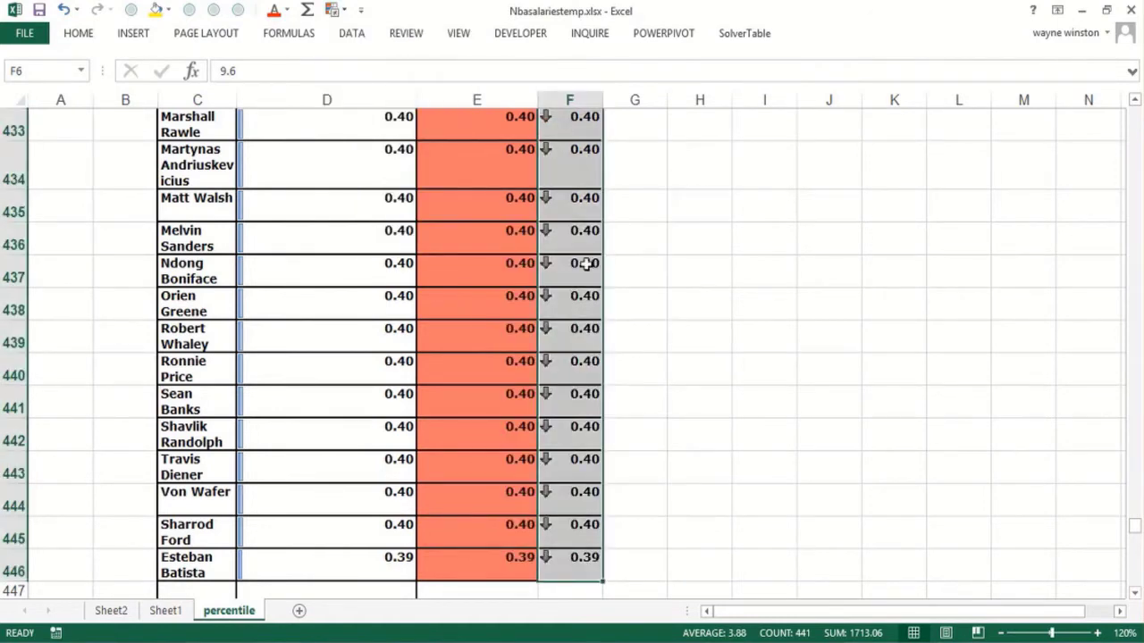
# - Examine the arrow icons in column F from the lowest salaries at the end up to the first rows
pyautogui.click(576, 267)
pyautogui.press('pageup')
pyautogui.press('pageup')
pyautogui.press('pageup')
pyautogui.press('pageup')
pyautogui.press('pageup')
pyautogui.press('pageup')
pyautogui.press('pageup')
pyautogui.press('pageup')
pyautogui.press('pageup')
pyautogui.press('pageup')
pyautogui.press('pageup')
pyautogui.press('pageup')
pyautogui.press('pageup')
pyautogui.press('pageup')
pyautogui.press('pageup')
pyautogui.press('pageup')
pyautogui.press('pageup')
pyautogui.press('pageup')
pyautogui.press('pageup')
pyautogui.press('pageup')
pyautogui.press('pageup')
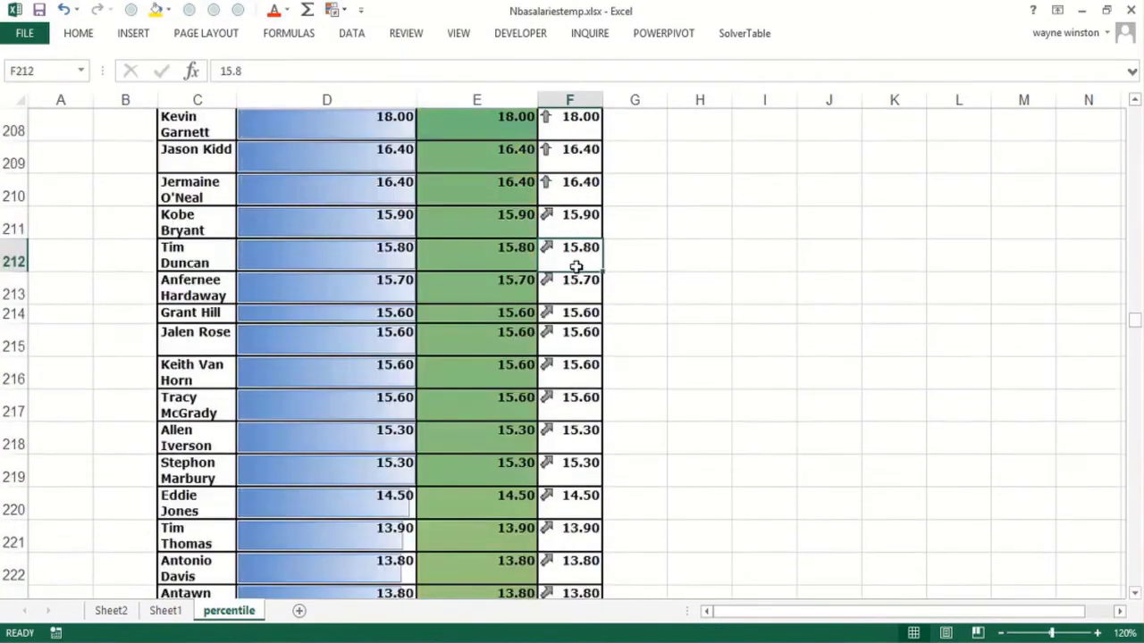
pyautogui.press('pagedown')
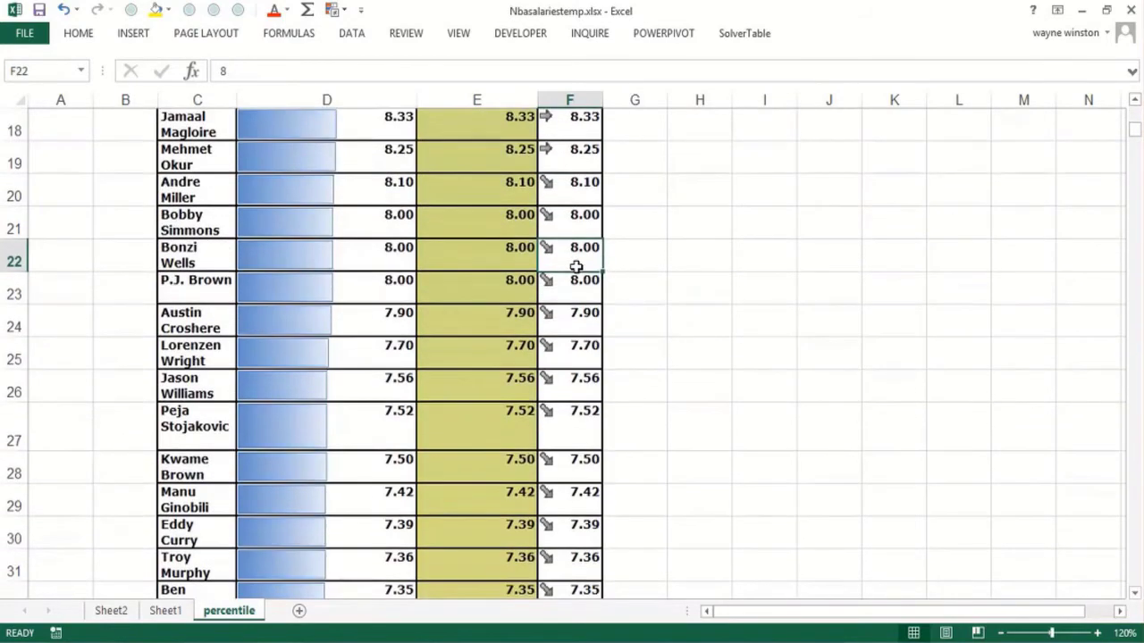
pyautogui.press('pageup')
# - Examine how the arrow icons in column F change from the first rows down to row 163
pyautogui.press('pagedown')
pyautogui.press('pagedown')
pyautogui.press('pagedown')
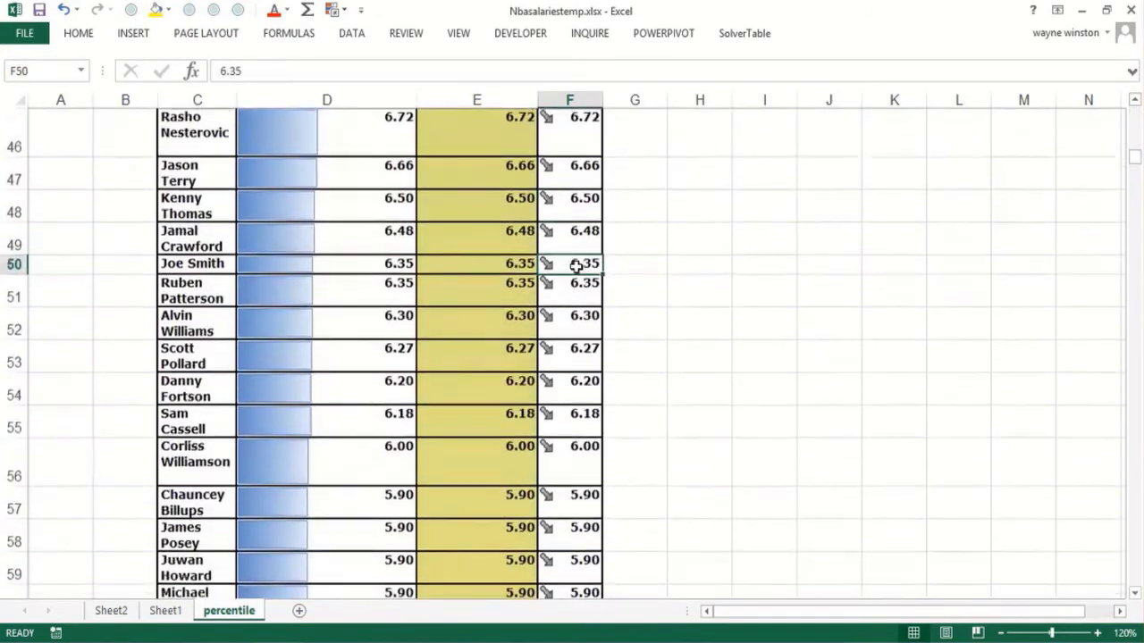
pyautogui.press('pagedown')
pyautogui.press('pagedown')
pyautogui.press('pagedown')
pyautogui.press('pagedown')
pyautogui.press('pagedown')
pyautogui.press('pagedown')
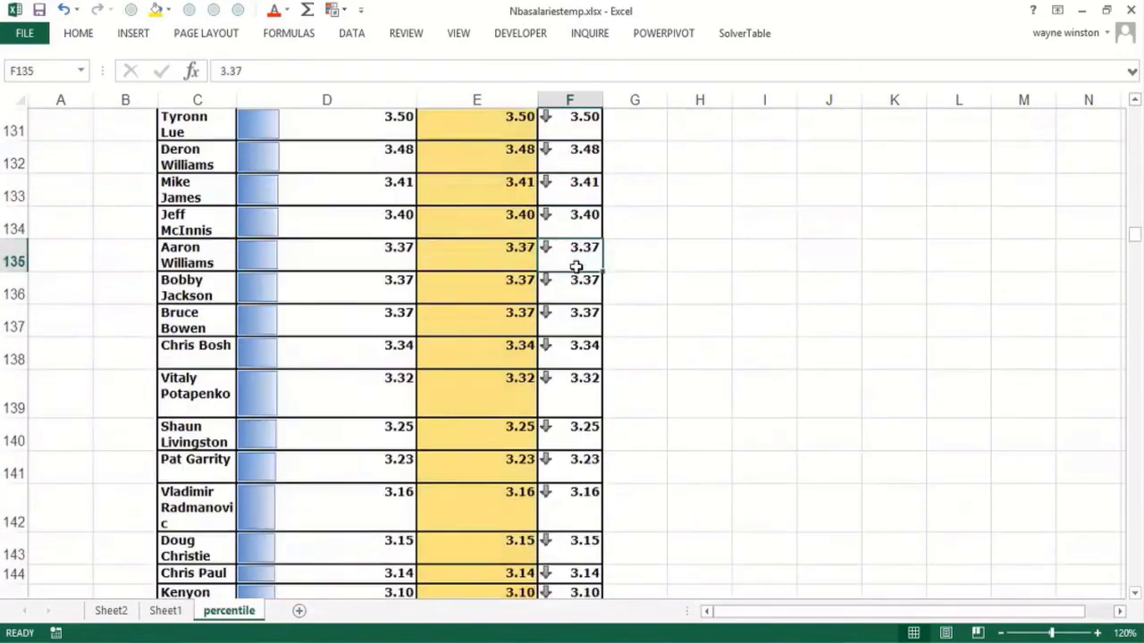
pyautogui.press('pagedown')
pyautogui.press('pagedown')
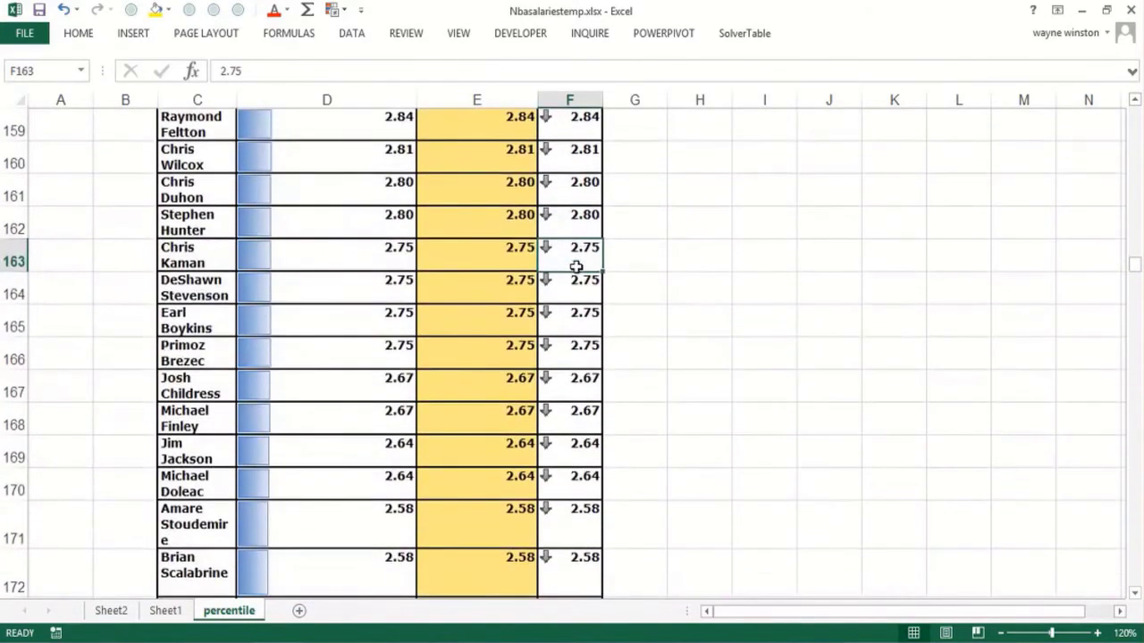
# - Compare the arrow icons in column F between rows 121 and 216, including the 15.60 salary in F215
pyautogui.press('pagedown')
pyautogui.press('pageup')
pyautogui.press('pageup')
pyautogui.press('pageup')
pyautogui.press('pageup')
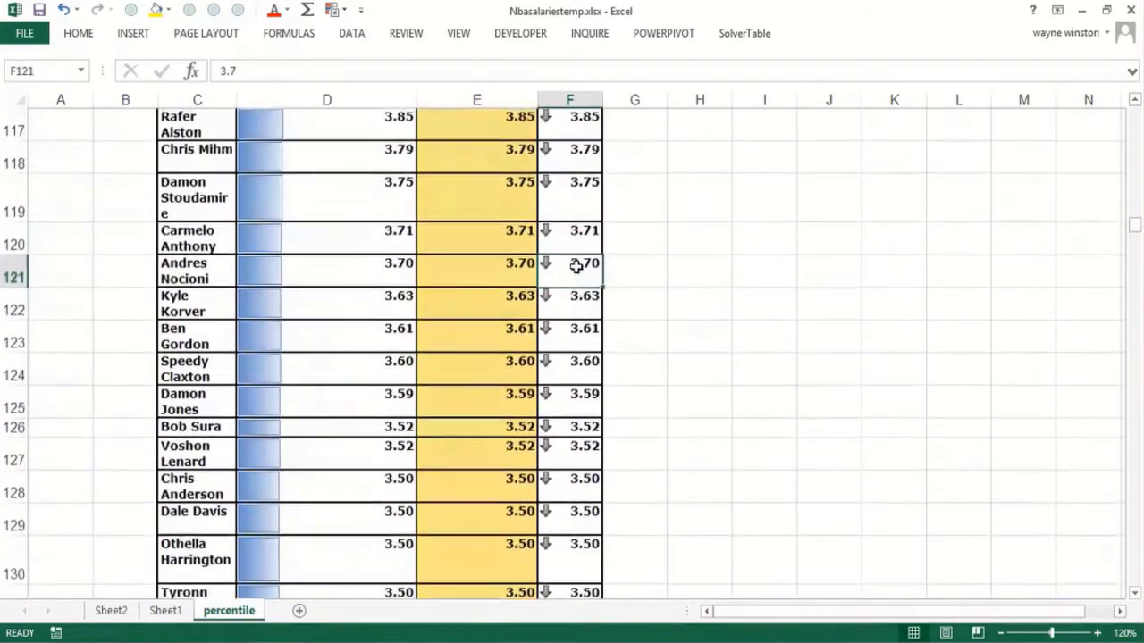
pyautogui.press('pagedown')
pyautogui.press('pagedown')
pyautogui.press('pagedown')
pyautogui.press('pagedown')
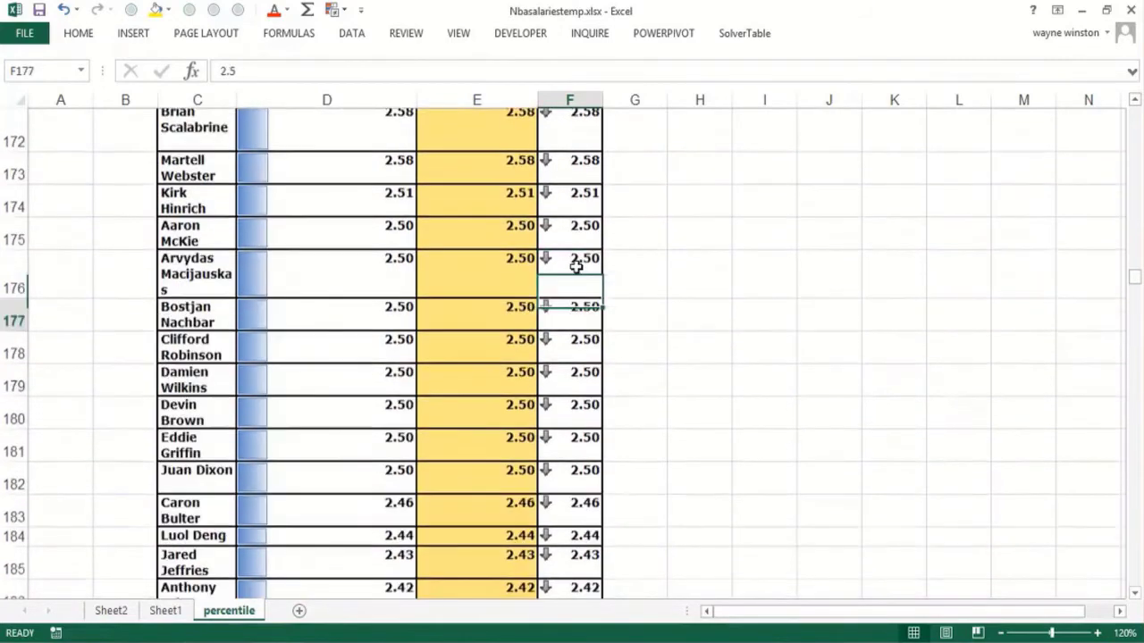
pyautogui.press('pagedown')
pyautogui.press('pagedown')
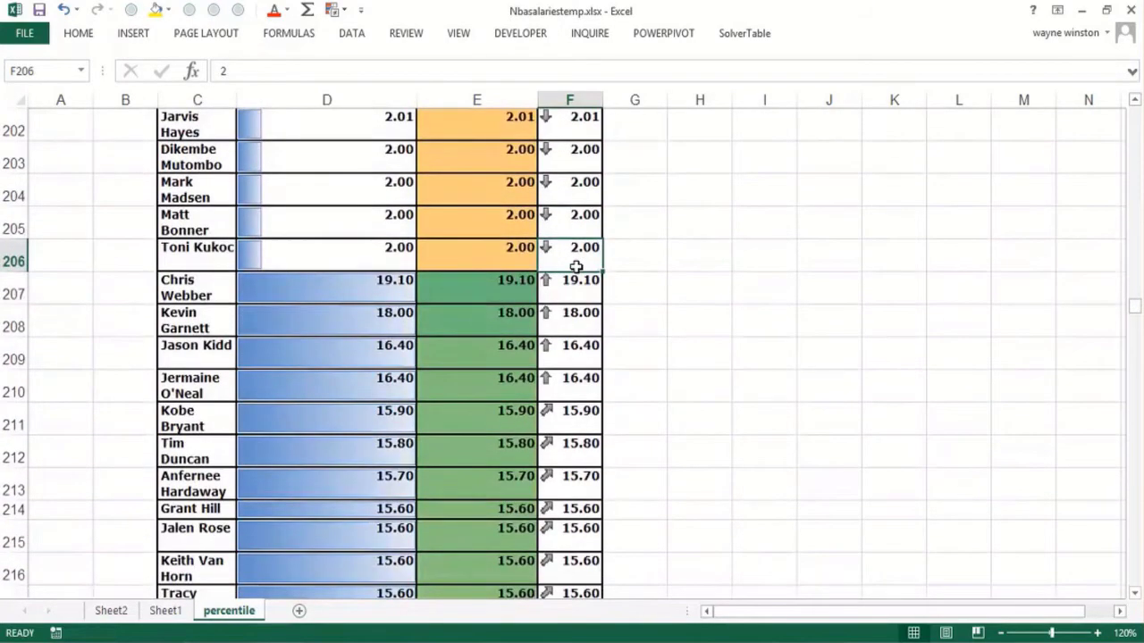
pyautogui.click(565, 538)
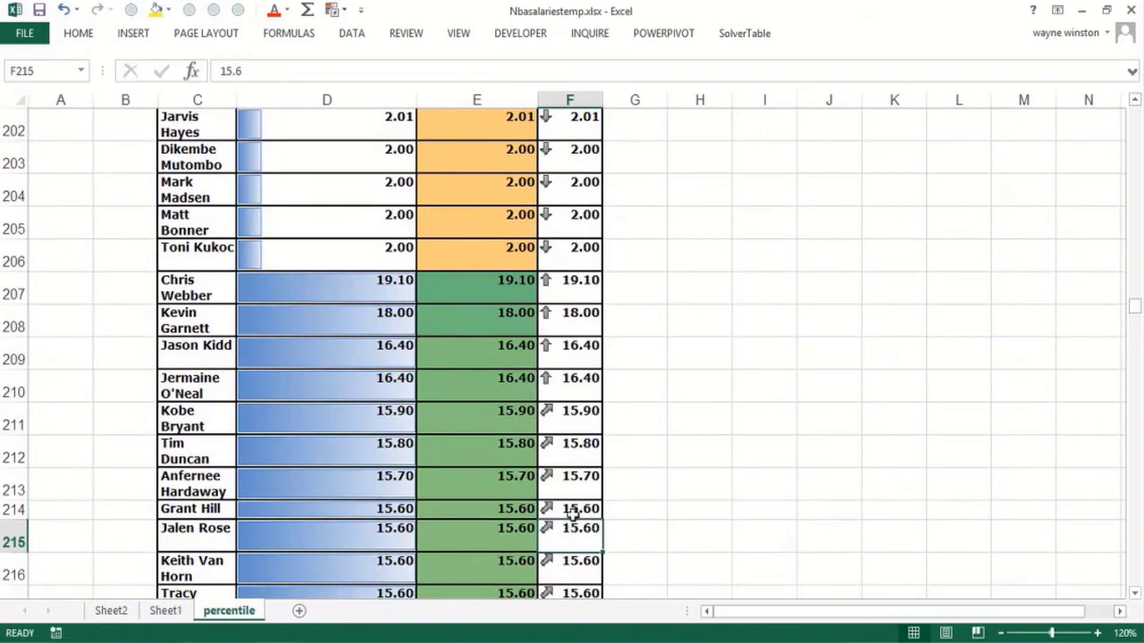
# - Return to the start of the sheet and select the empty cell I10 beside the notes
pyautogui.click(727, 184)
pyautogui.press('pageup')
pyautogui.press('pageup')
pyautogui.press('pageup')
pyautogui.press('pageup')
pyautogui.press('pageup')
pyautogui.press('pageup')
pyautogui.press('pageup')
pyautogui.press('pageup')
pyautogui.press('pageup')
pyautogui.press('pageup')
pyautogui.press('pageup')
pyautogui.press('pageup')
pyautogui.press('pageup')
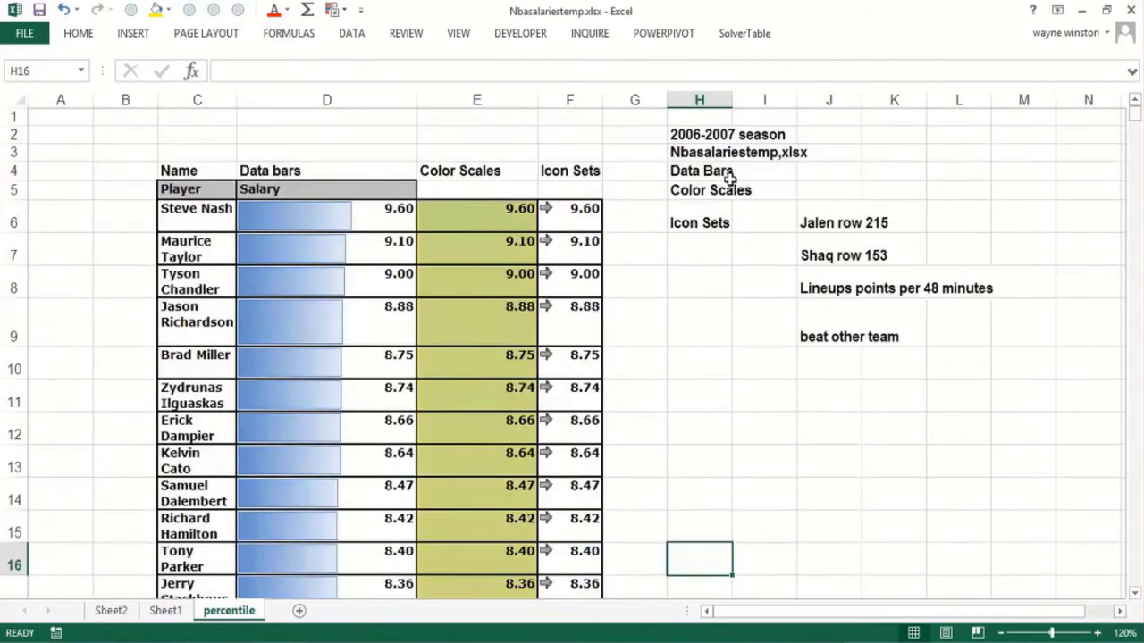
pyautogui.click(751, 368)
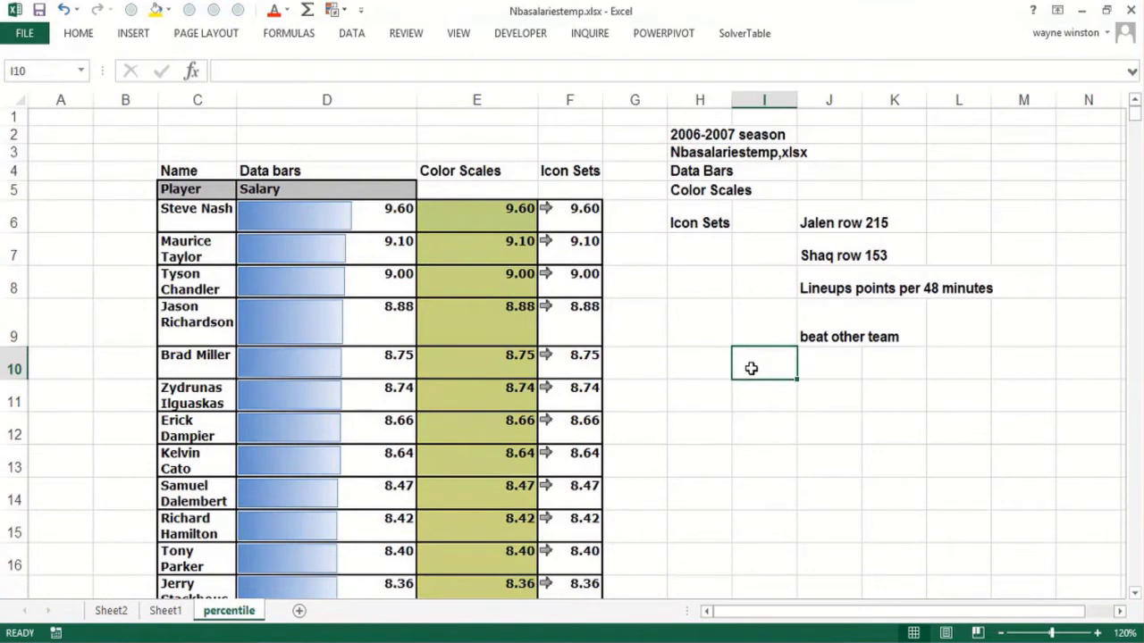
# - Enter the notes "Top 20% of data up arrow" in I10 and "Next 20% half up" in I11
pyautogui.write('Top 20%')
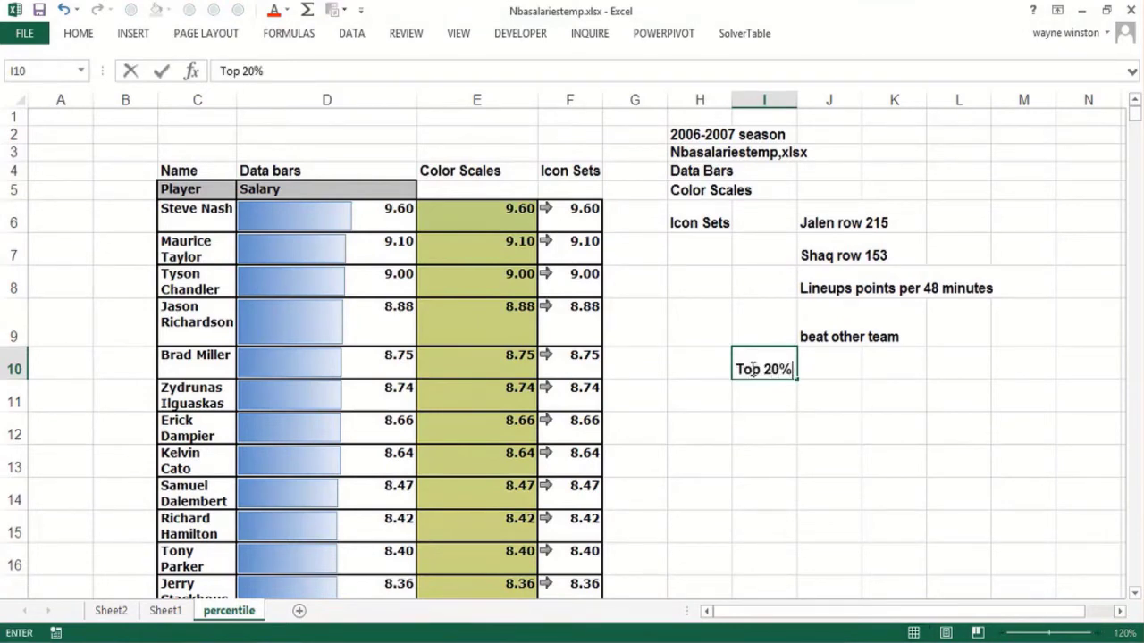
pyautogui.write(' of data ')
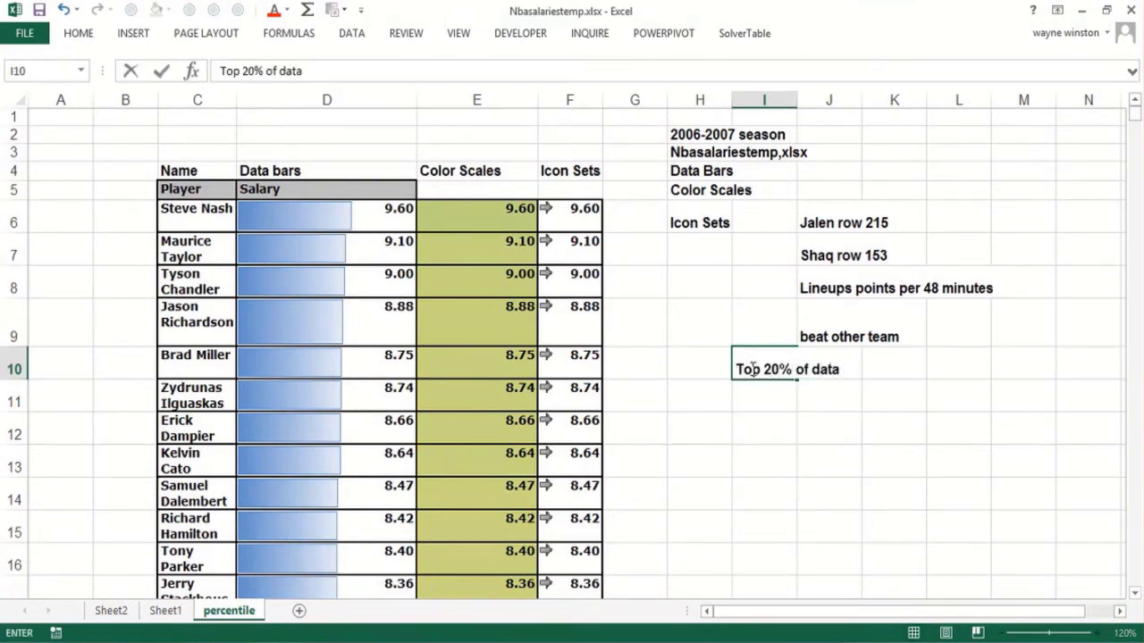
pyautogui.write('up arrow')
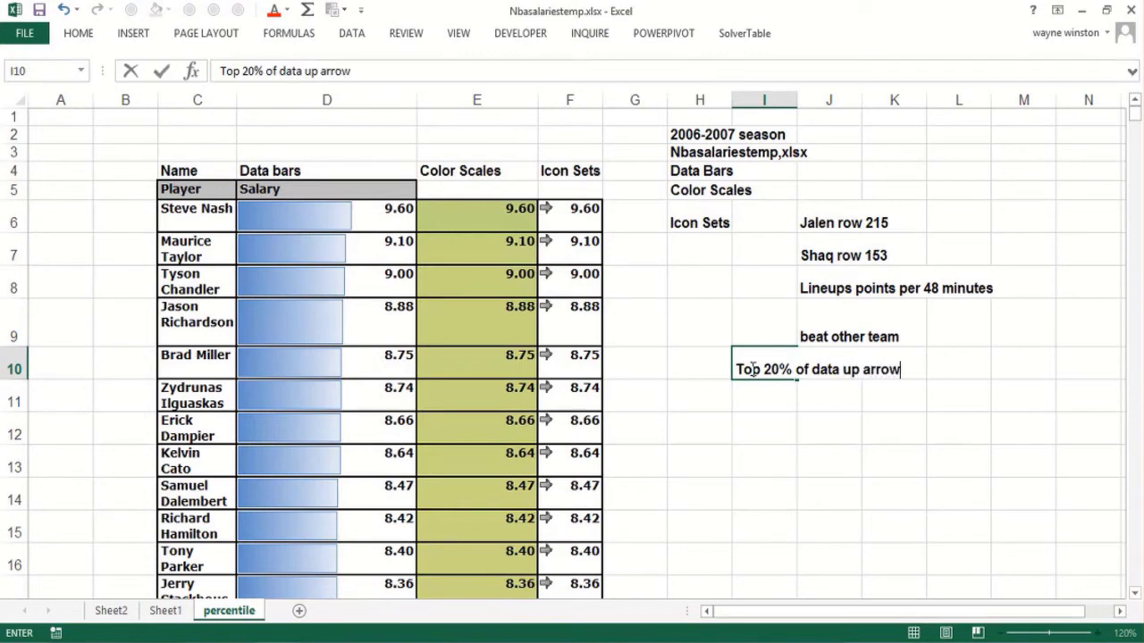
pyautogui.press('Return')
pyautogui.write('Next 20')
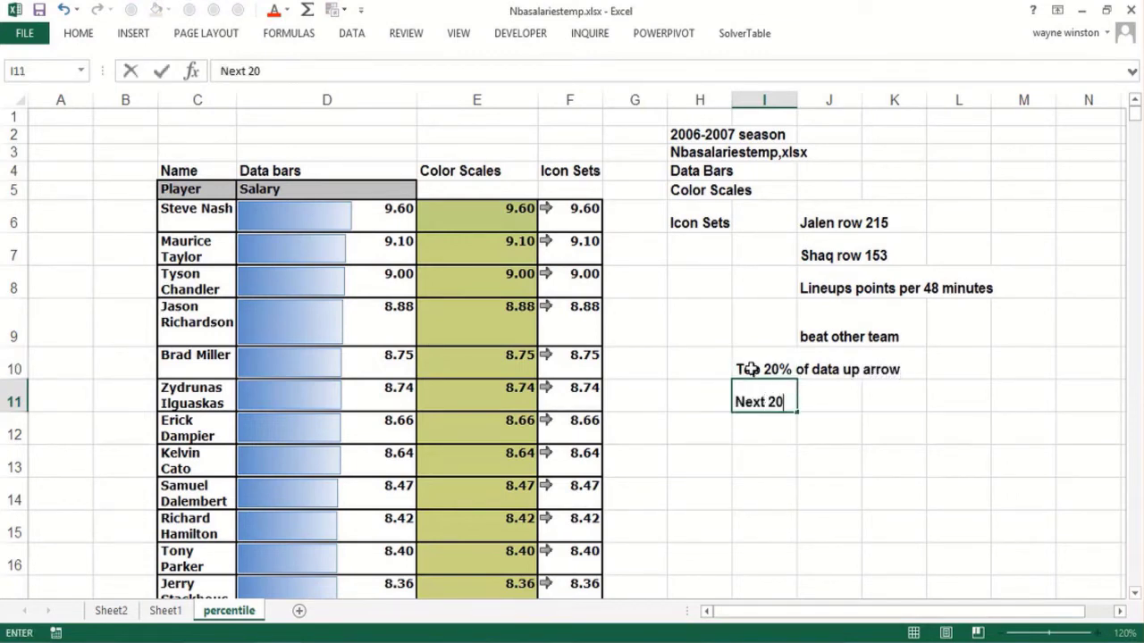
pyautogui.write('% hal')
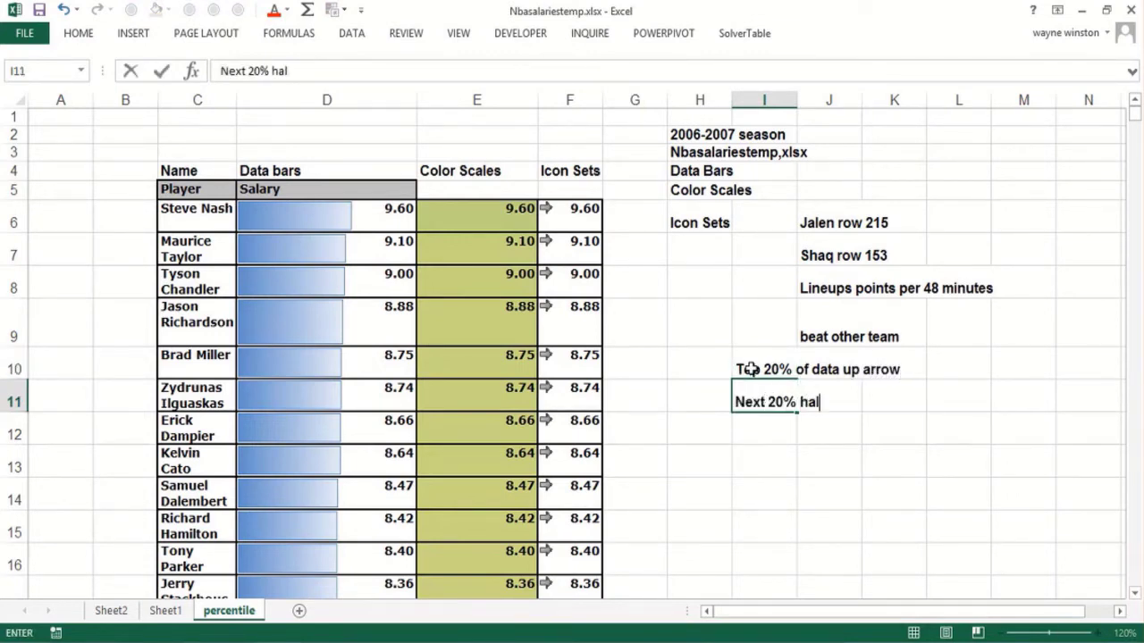
pyautogui.write('f up')
pyautogui.press('Return')
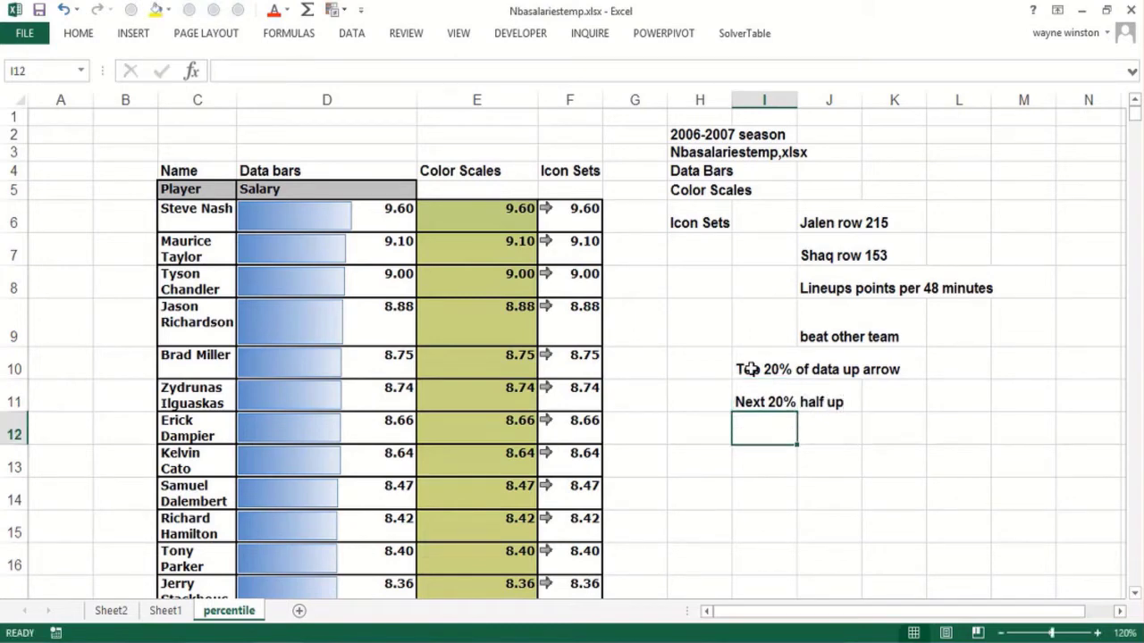
# - Add the note "Bottom 20%full down arrow" in I12, correcting the mistyped percentage
pyautogui.write('Bottom')
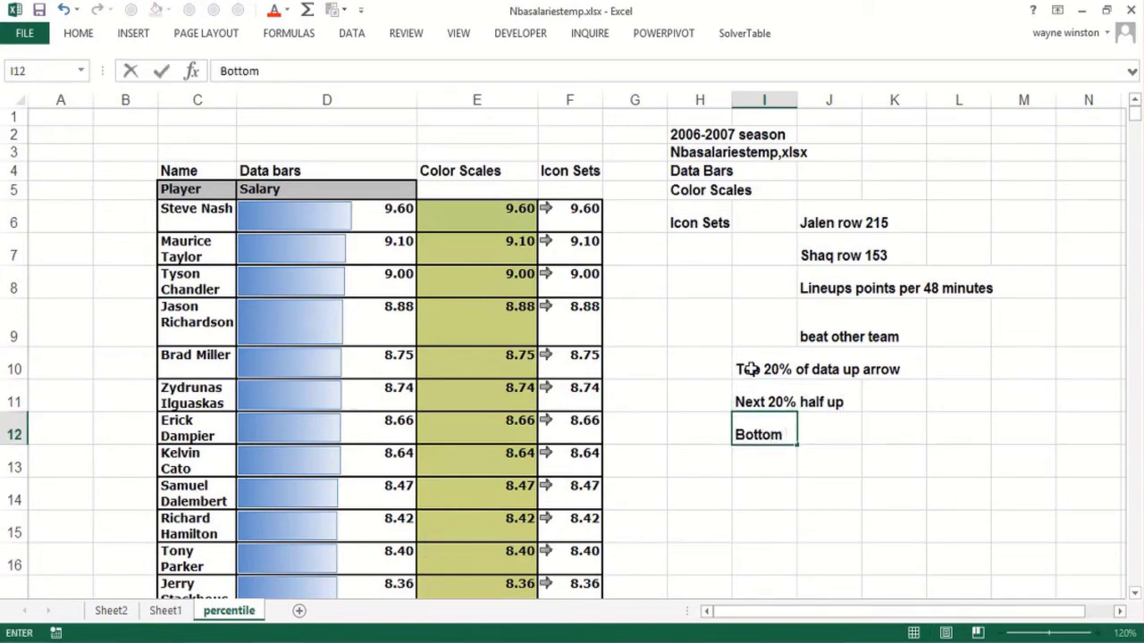
pyautogui.write(' 205 fu')
pyautogui.write('ll')
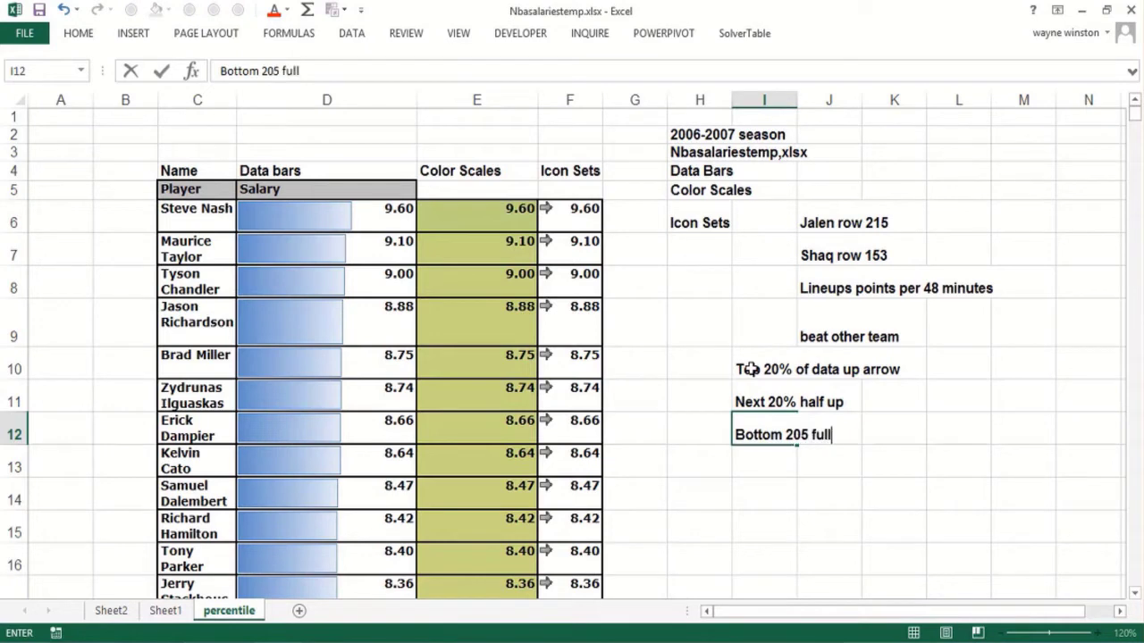
pyautogui.write(' down arrow')
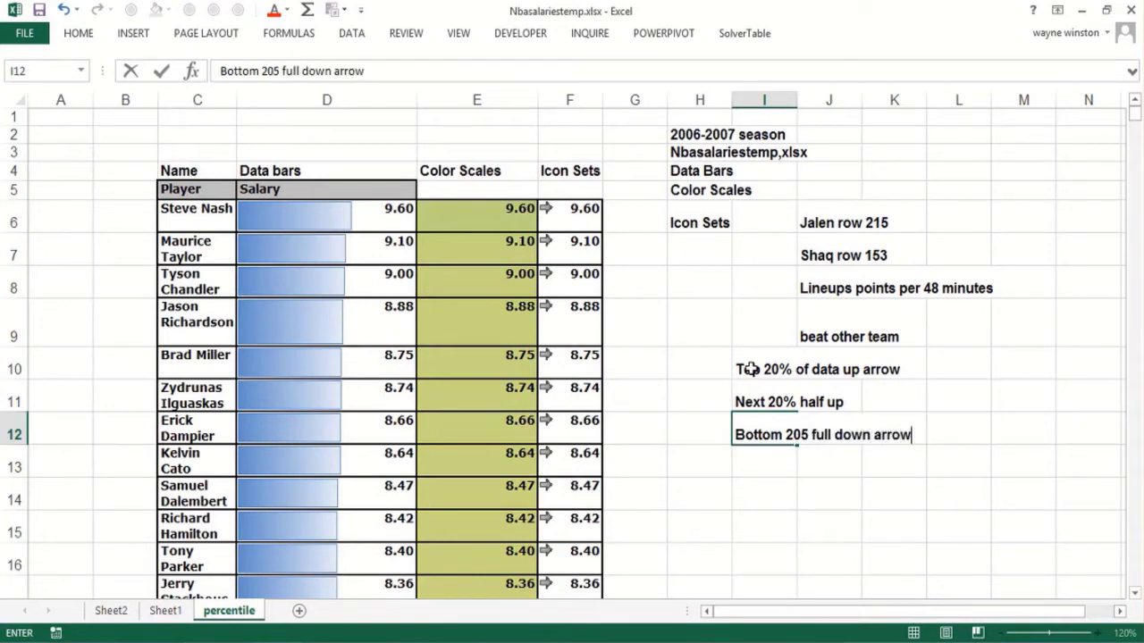
pyautogui.press('Return')
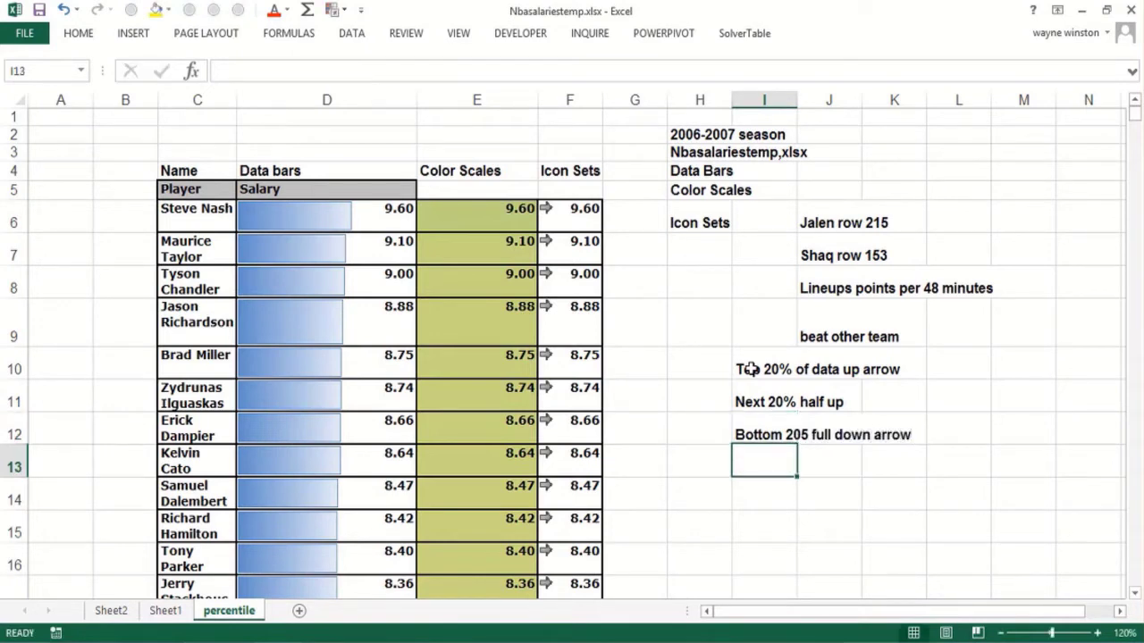
pyautogui.click(761, 435)
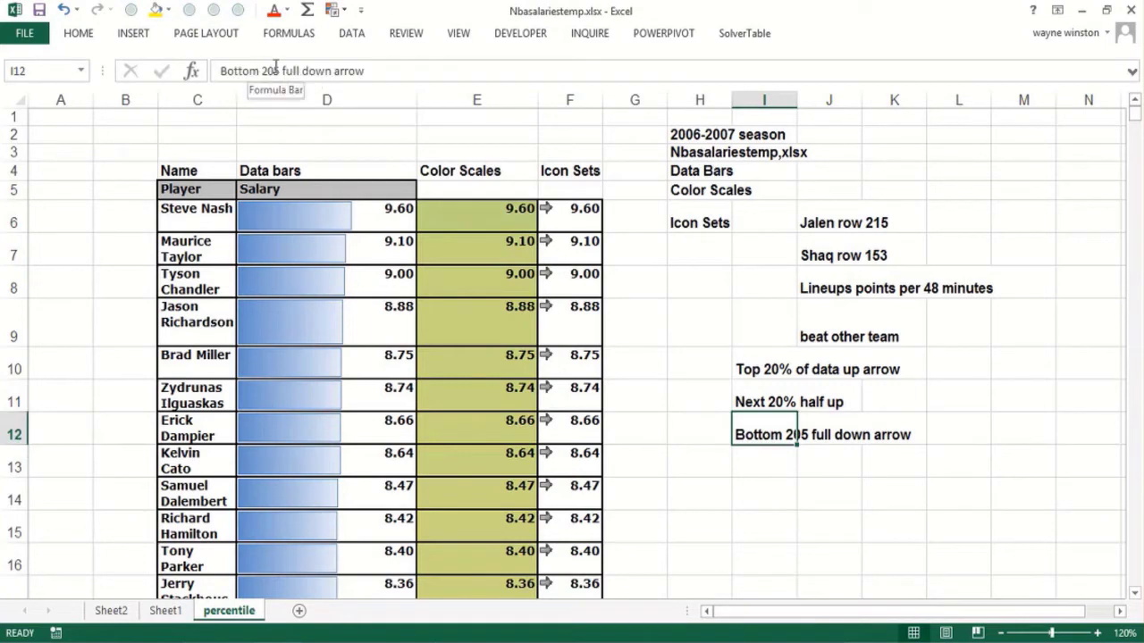
pyautogui.moveTo(273, 69); pyautogui.dragTo(282, 69)
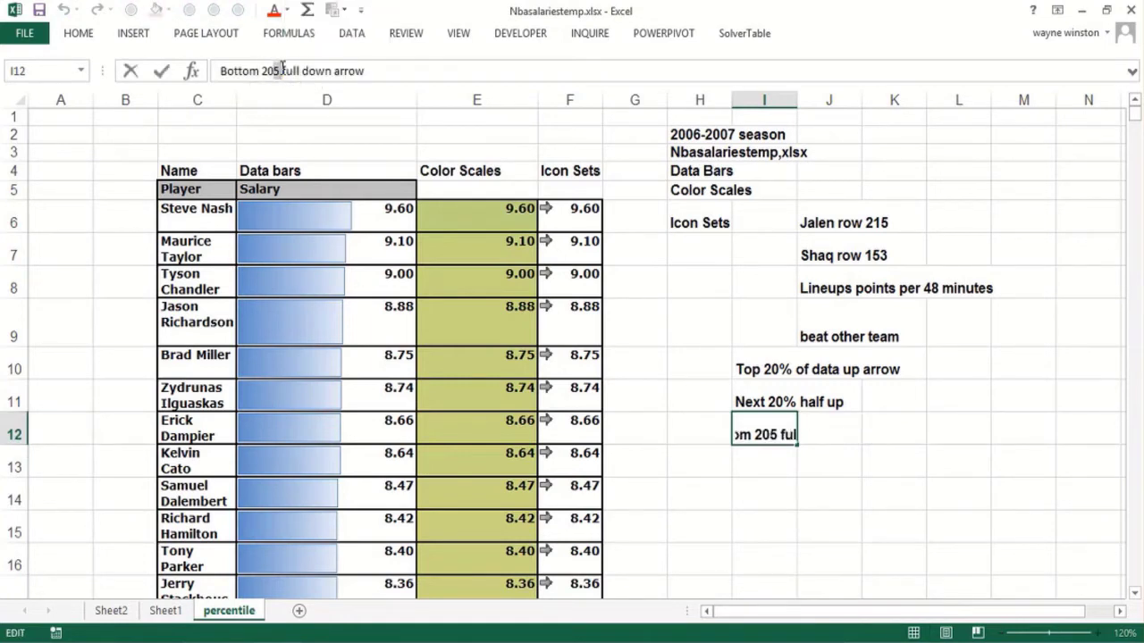
pyautogui.write('%')
pyautogui.press('Return')
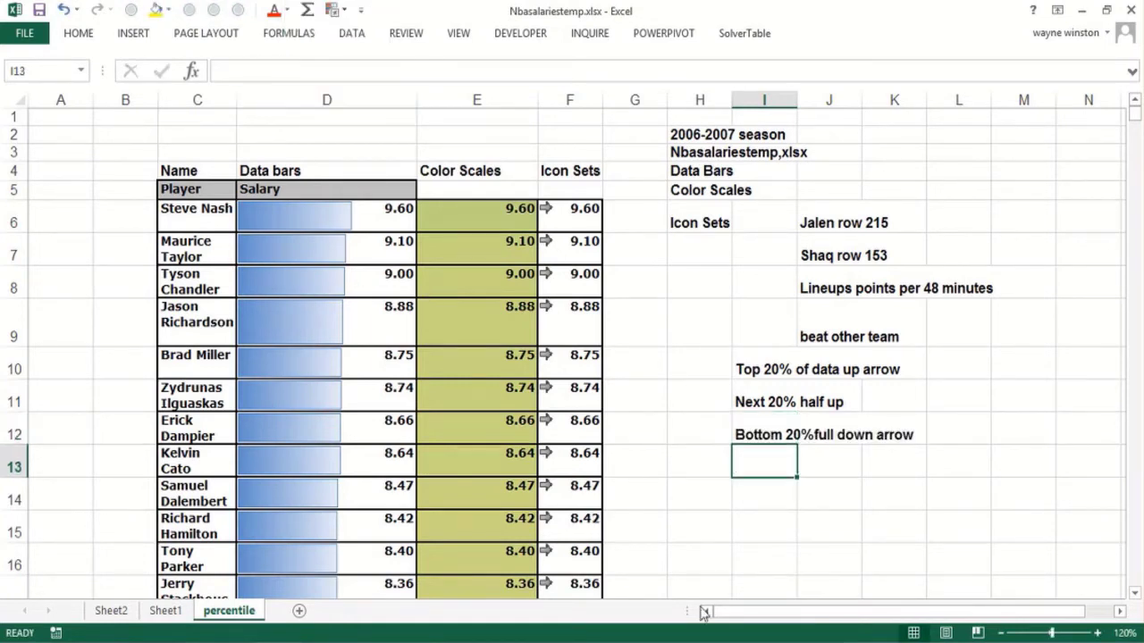
# - Examine the value thresholds and types in the icon set rule applied to column F, leaving the rule unchanged
pyautogui.click(581, 309)
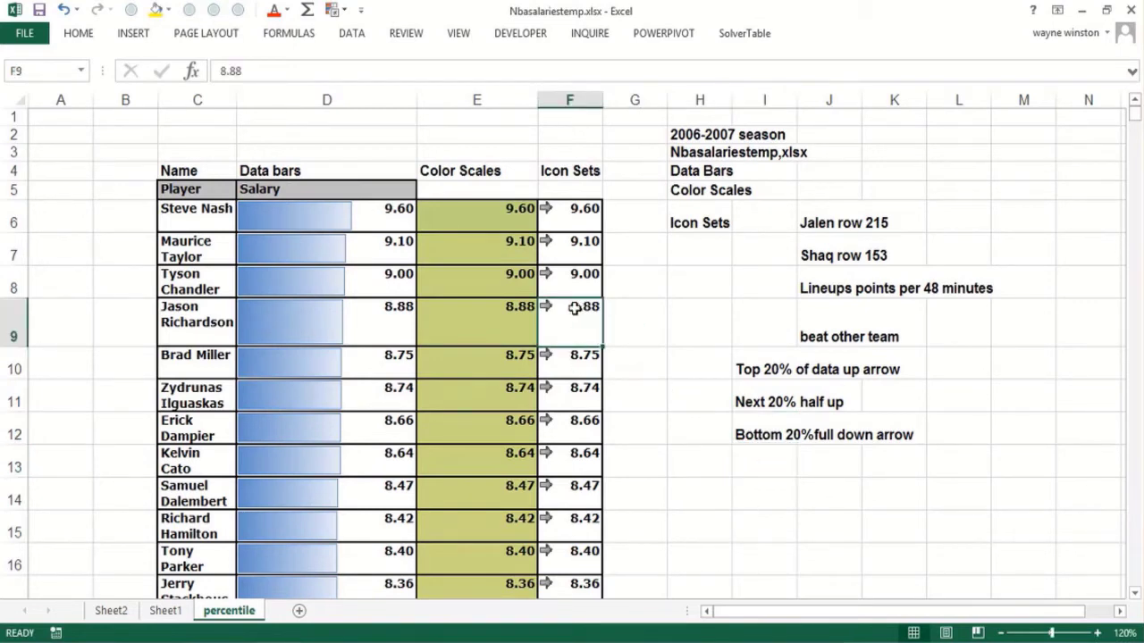
pyautogui.click(335, 11)
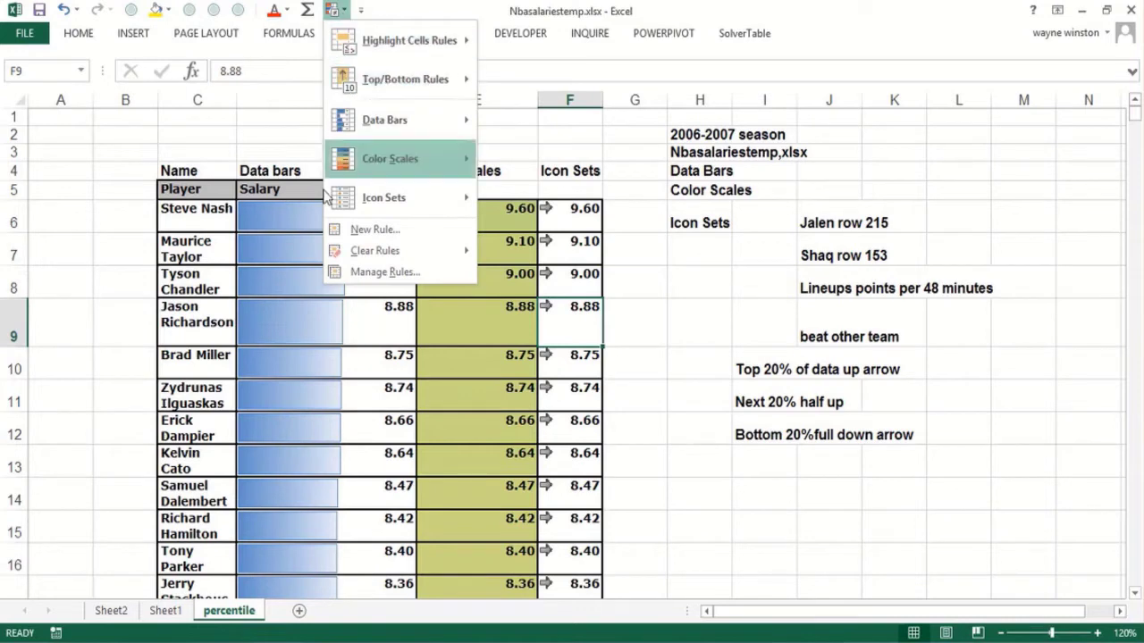
pyautogui.click(348, 273)
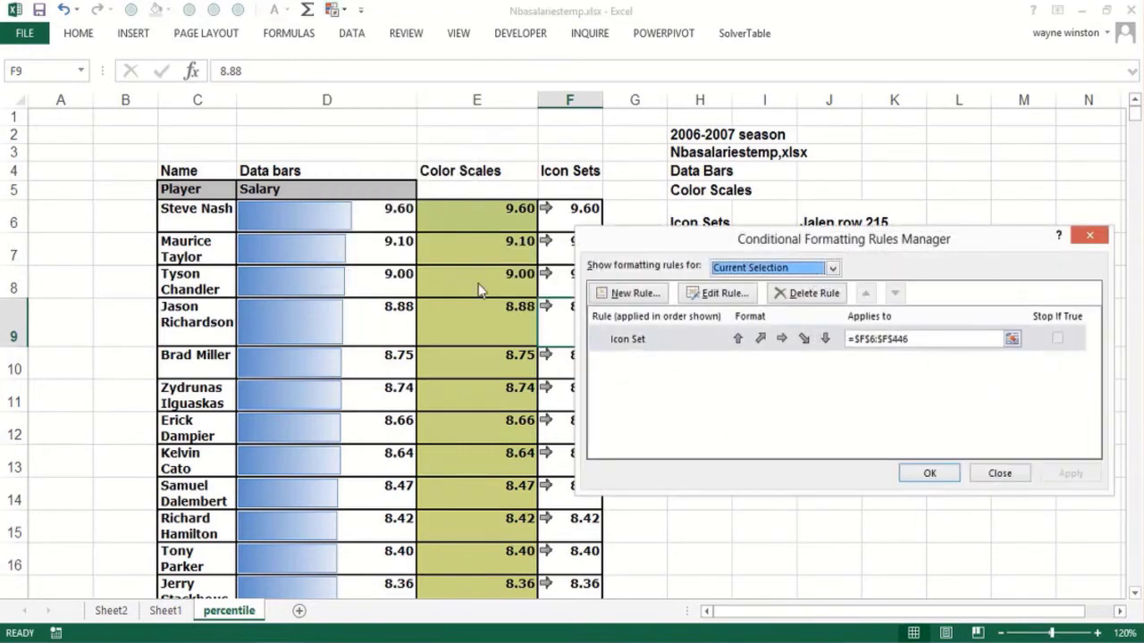
pyautogui.click(630, 339)
pyautogui.doubleClick(631, 339)
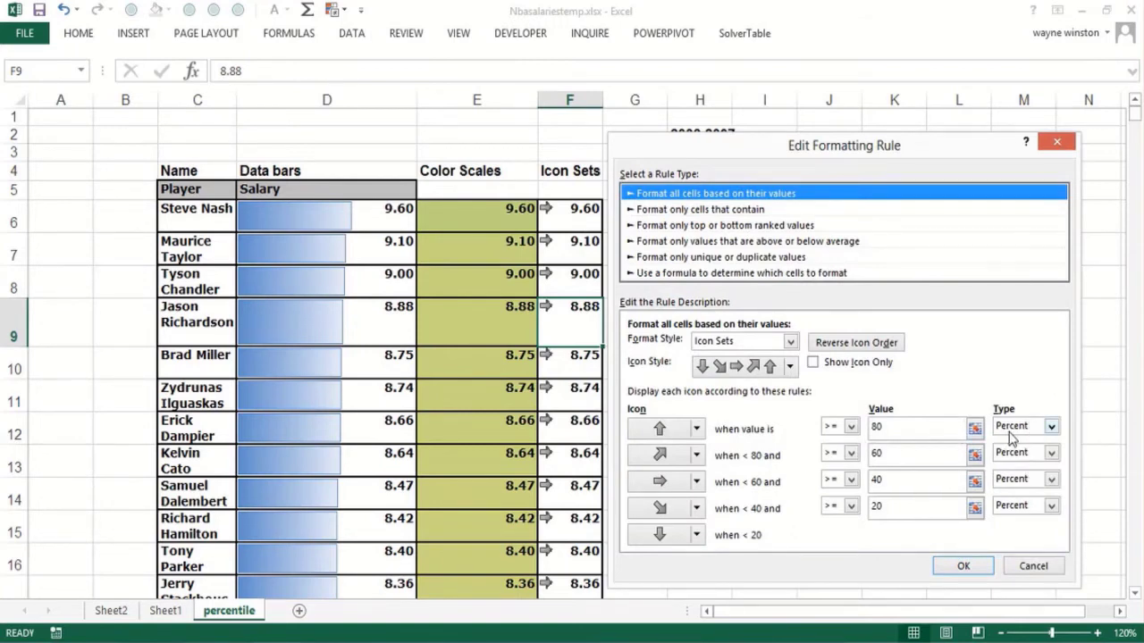
pyautogui.click(1057, 142)
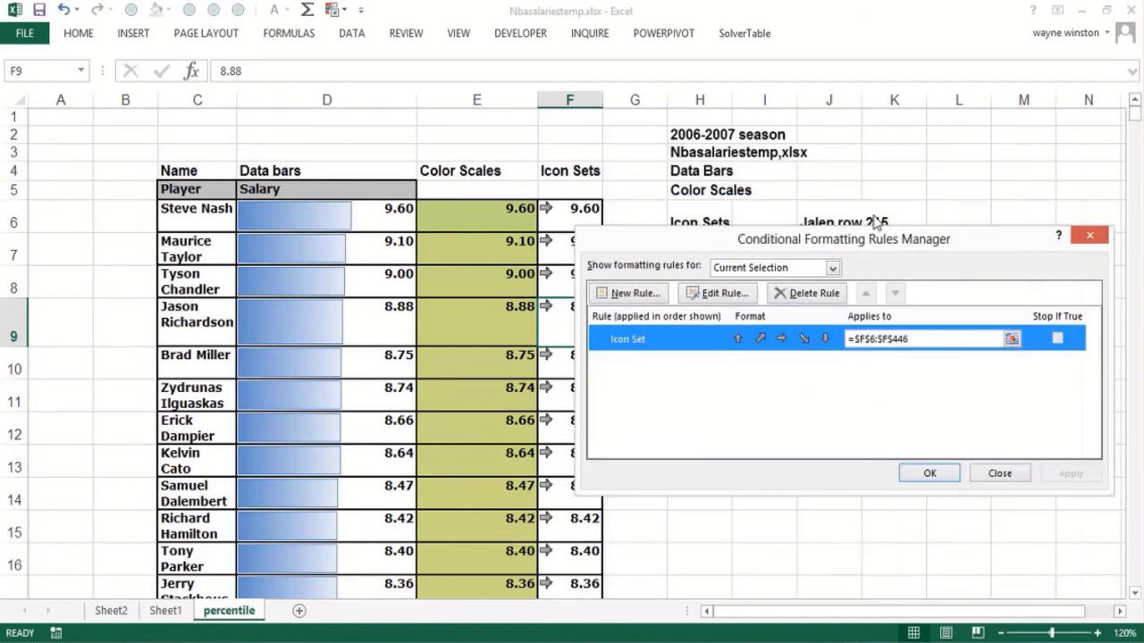
pyautogui.click(1089, 235)
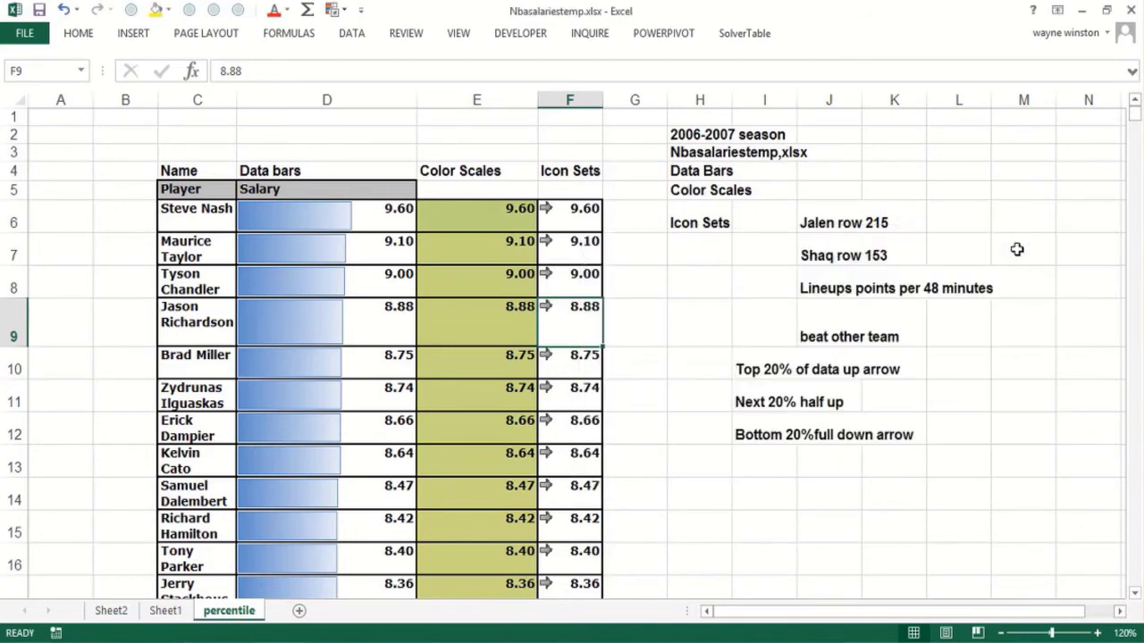
# - Enter the note "Smallest salary" in I13, correcting the misspelled word
pyautogui.click(762, 458)
pyautogui.write('Smalles')
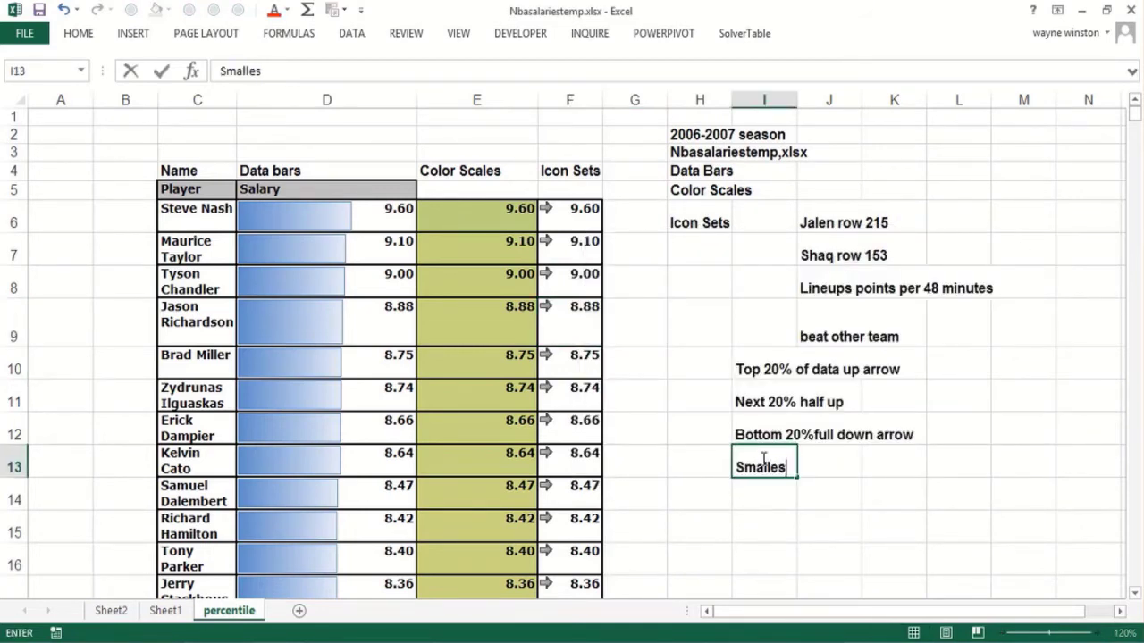
pyautogui.write('t slaary 0')
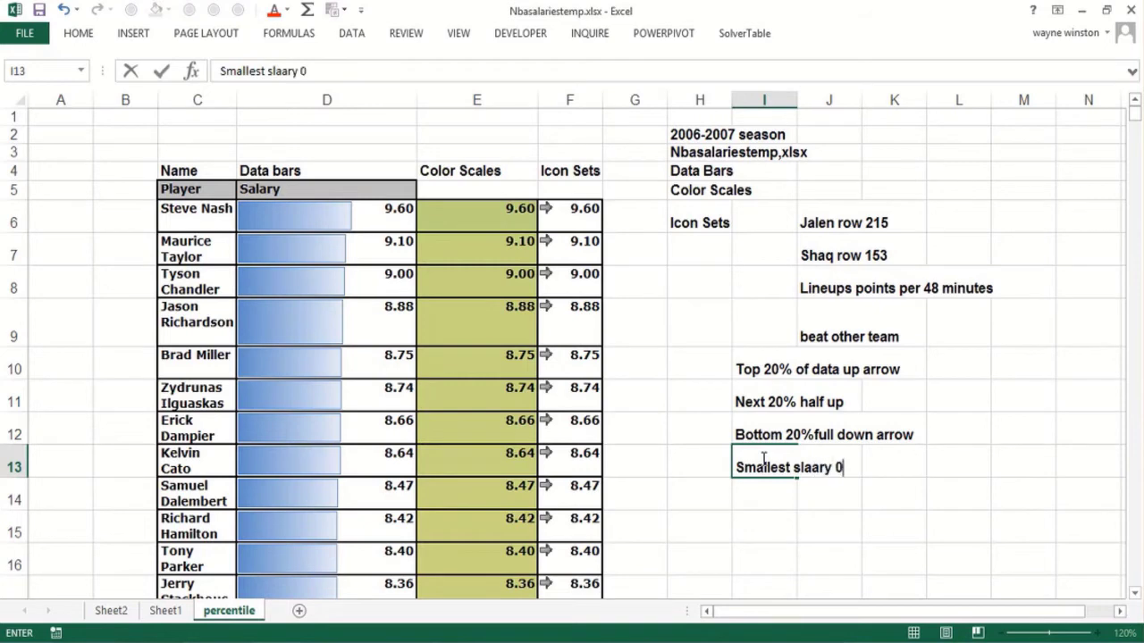
pyautogui.press('BackSpace')
pyautogui.press('BackSpace')
pyautogui.press('BackSpace')
pyautogui.press('BackSpace')
pyautogui.press('BackSpace')
pyautogui.press('BackSpace')
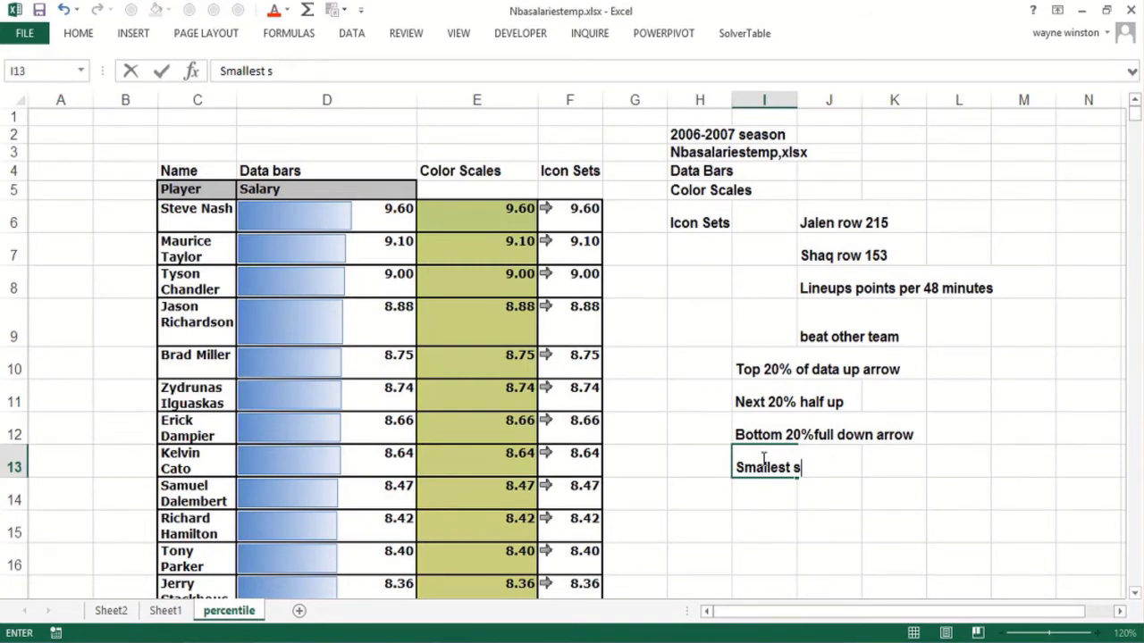
pyautogui.write('a;la')
pyautogui.press('BackSpace')
pyautogui.press('BackSpace')
pyautogui.write('lary')
pyautogui.press('Return')
# - Enter the note "Largest salary" in I14, fixing the misspelling
pyautogui.write('Large')
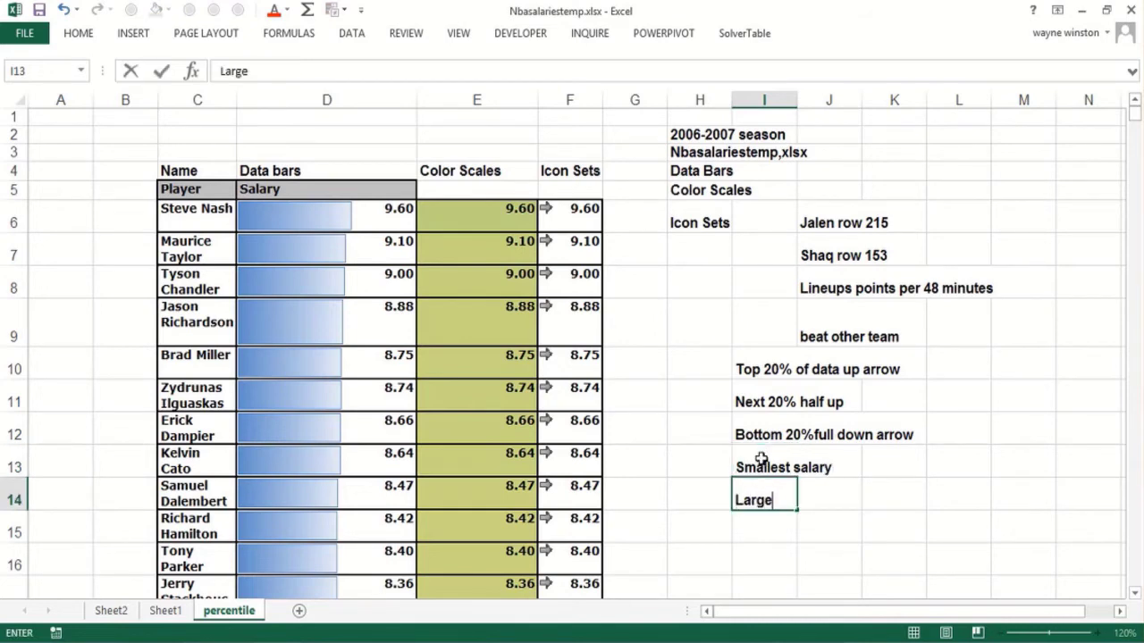
pyautogui.write('st slaary 20')
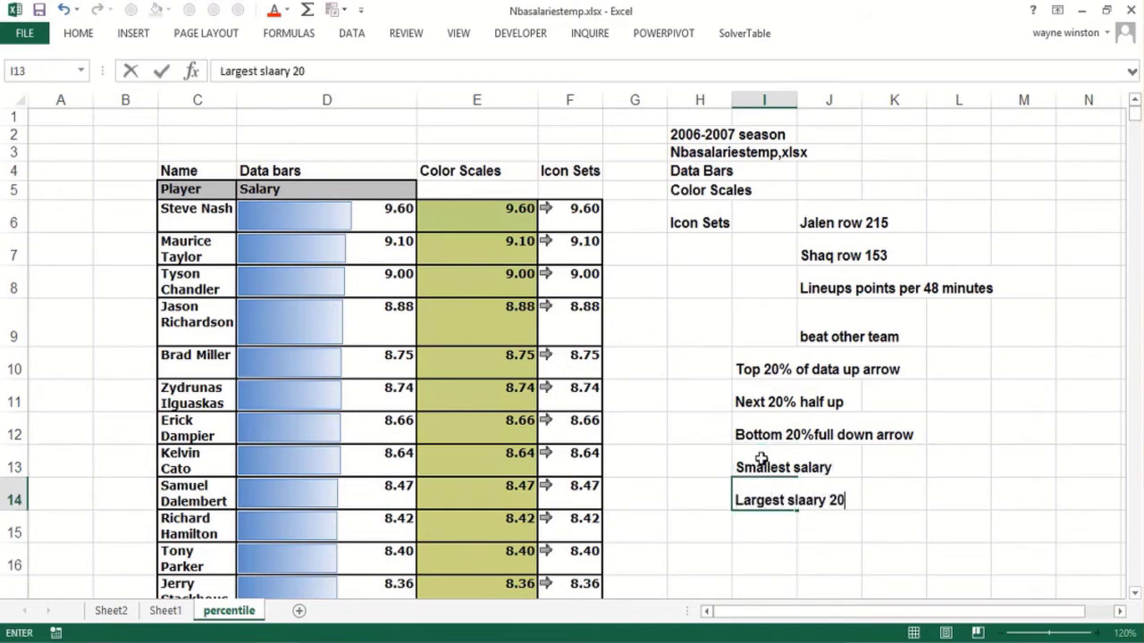
pyautogui.press('BackSpace')
pyautogui.press('BackSpace')
pyautogui.press('BackSpace')
pyautogui.press('BackSpace')
pyautogui.press('BackSpace')
pyautogui.press('BackSpace')
pyautogui.press('BackSpace')
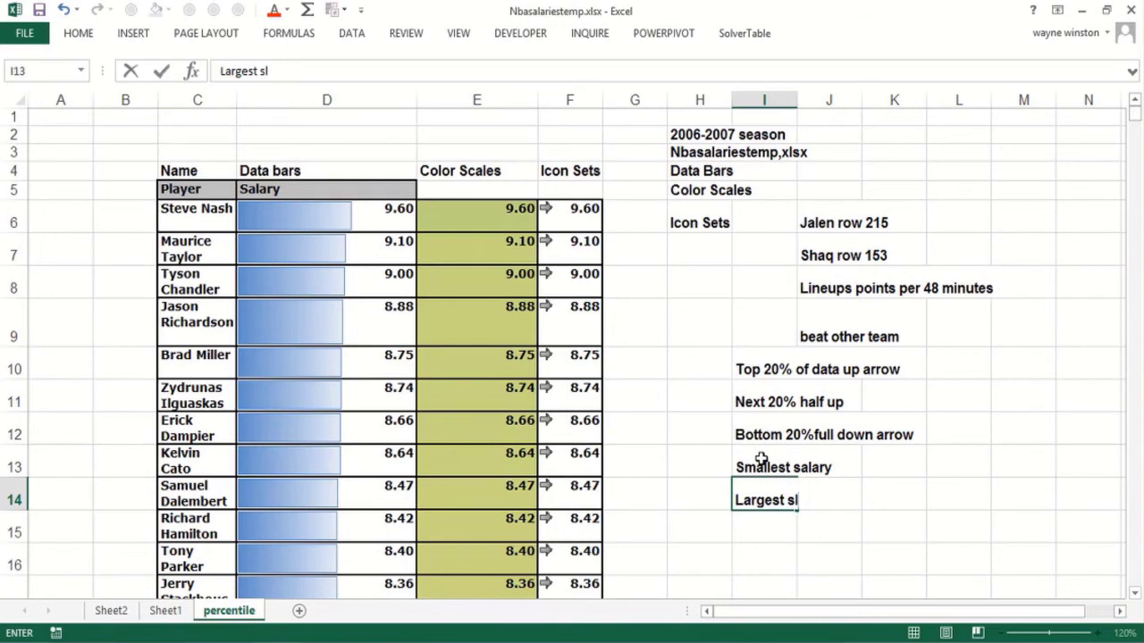
pyautogui.press('BackSpace')
pyautogui.write('alary')
pyautogui.press('Return')
# - Append 0 to the smallest salary note in I13 and 20 to the largest salary note in I14
pyautogui.press('Up')
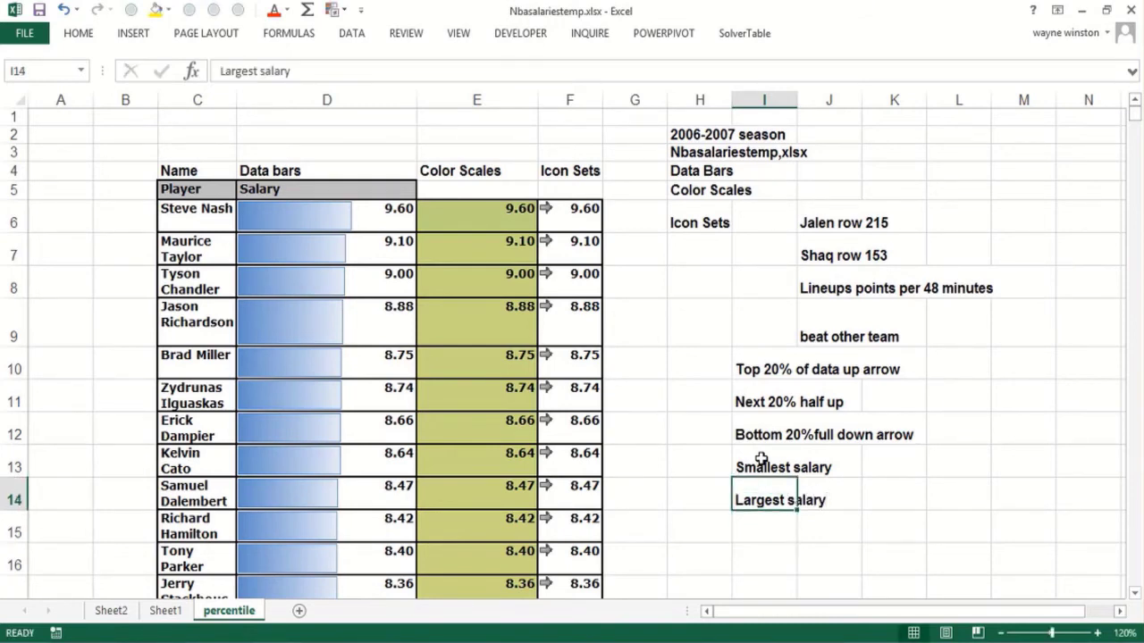
pyautogui.press('Up')
pyautogui.press('F2')
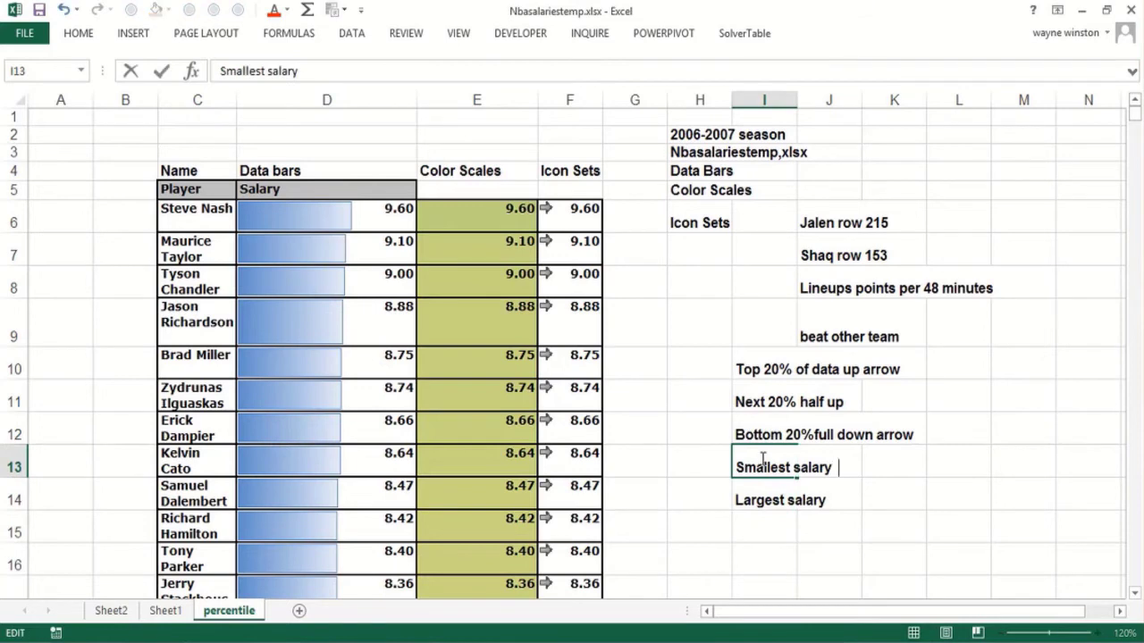
pyautogui.write('0')
pyautogui.press('Return')
pyautogui.press('F2')
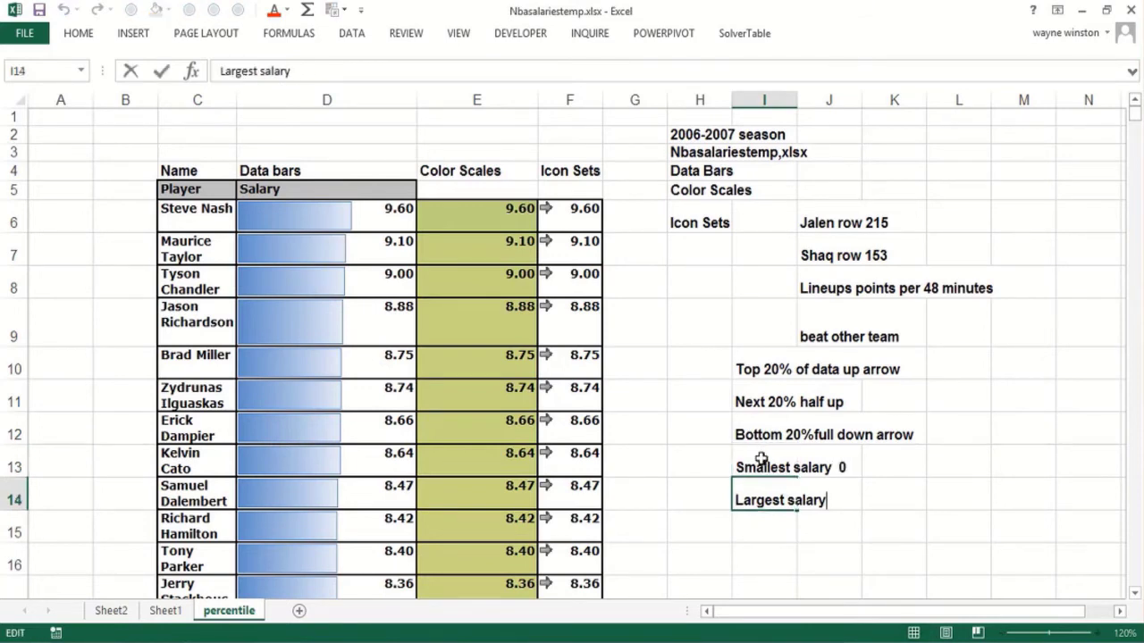
pyautogui.write('20')
pyautogui.press('Return')
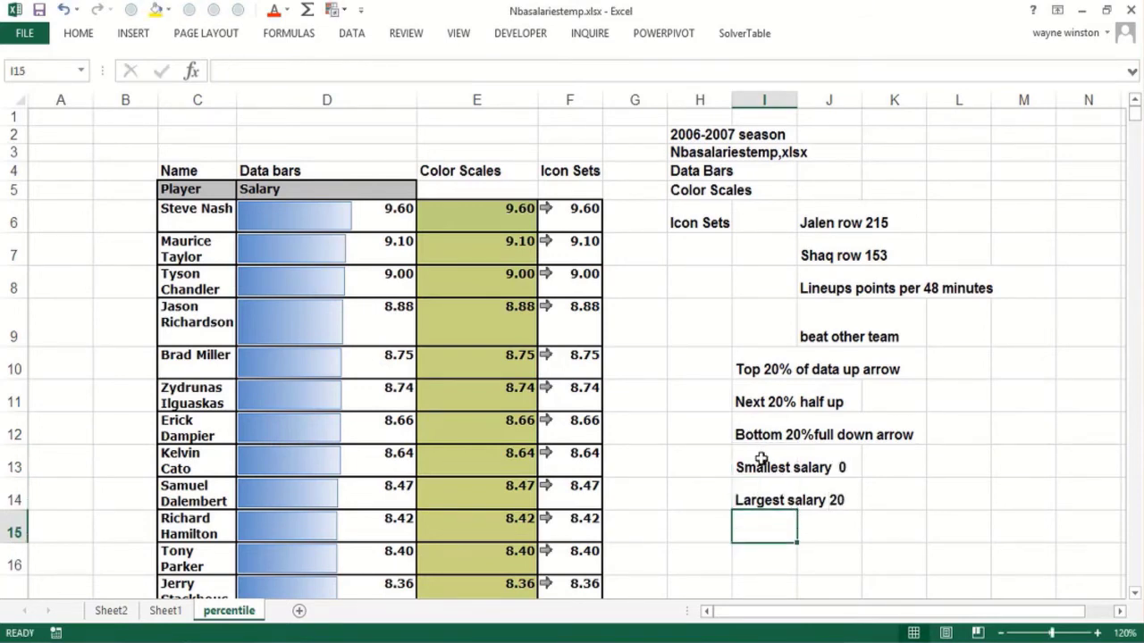
# - Enter the salary ranges as text: "16-20 up arrow" in I15 and "12-16 half up" in I16
pyautogui.write("'1")
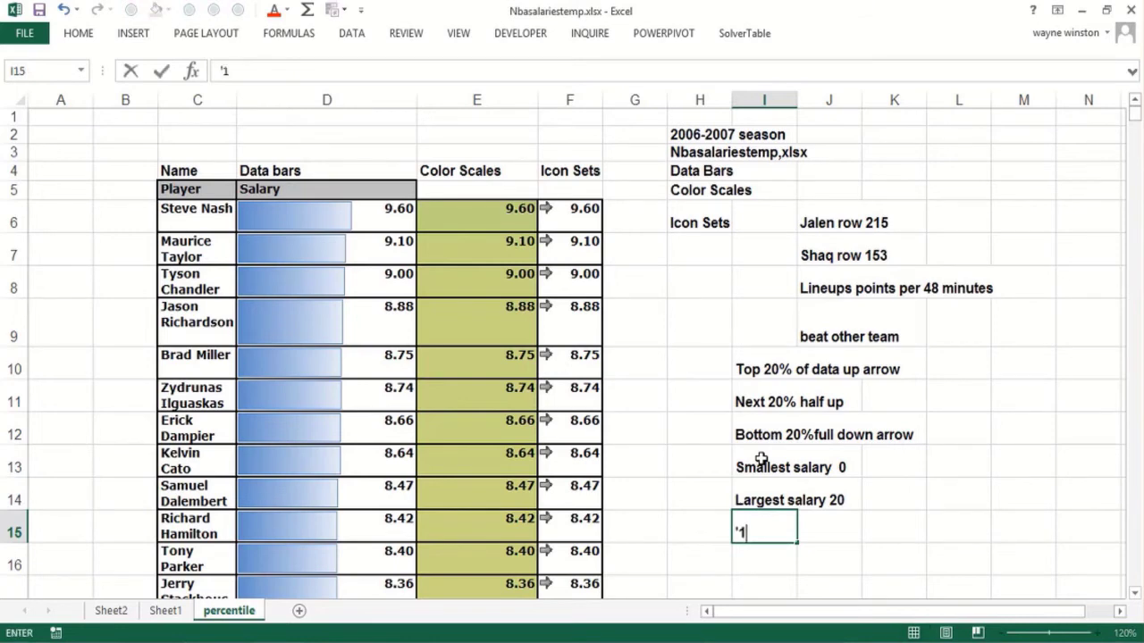
pyautogui.write('6-20 up arrow')
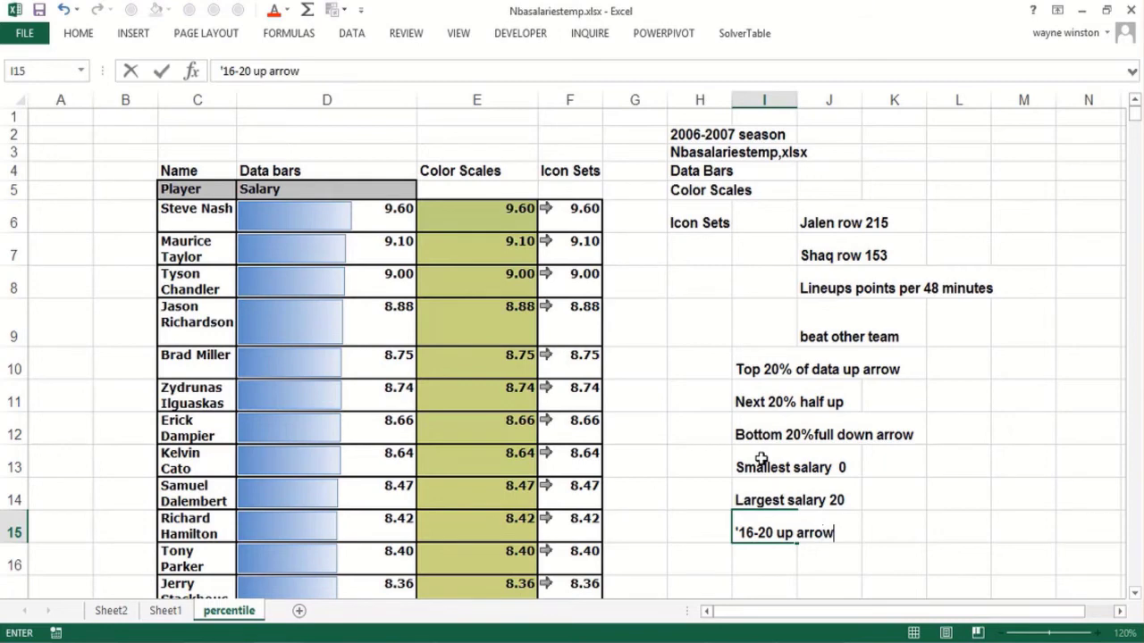
pyautogui.press('Return')
pyautogui.write("'12-1")
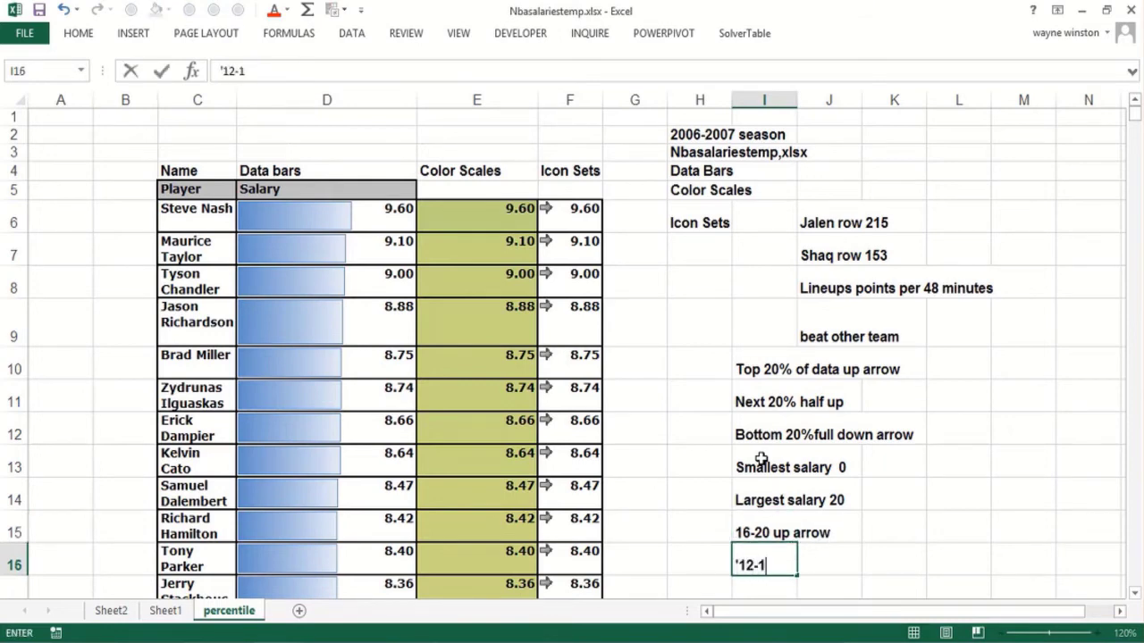
pyautogui.write('6 half u')
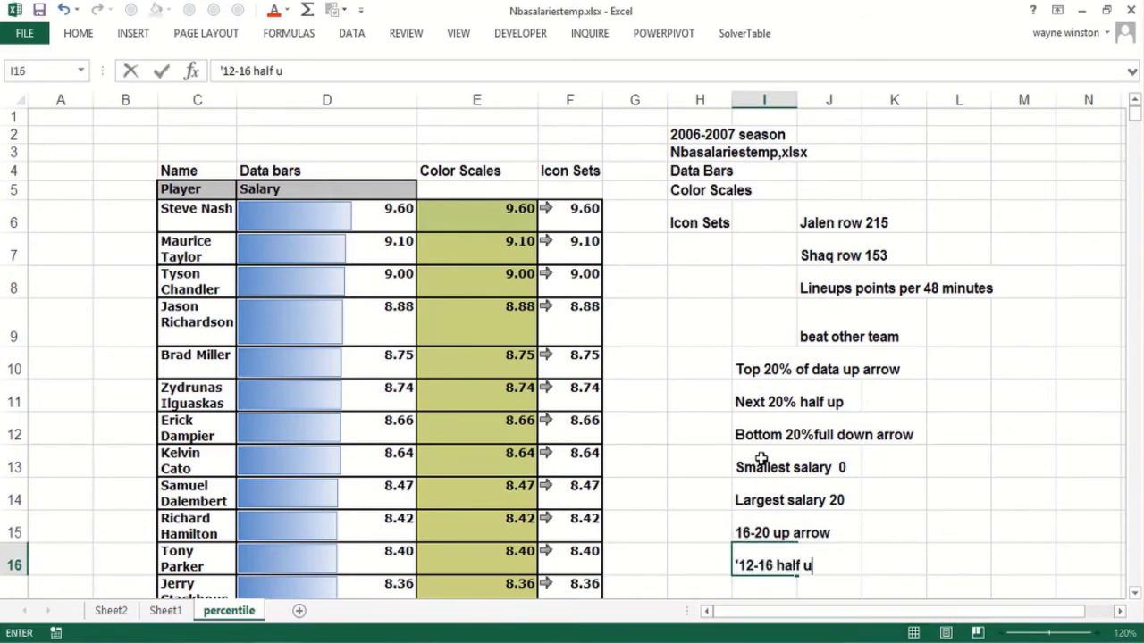
pyautogui.write('p')
pyautogui.press('Return')
# - Enter the salary range note "8-12 flat arrow" as text in I17
pyautogui.write("'8-12")
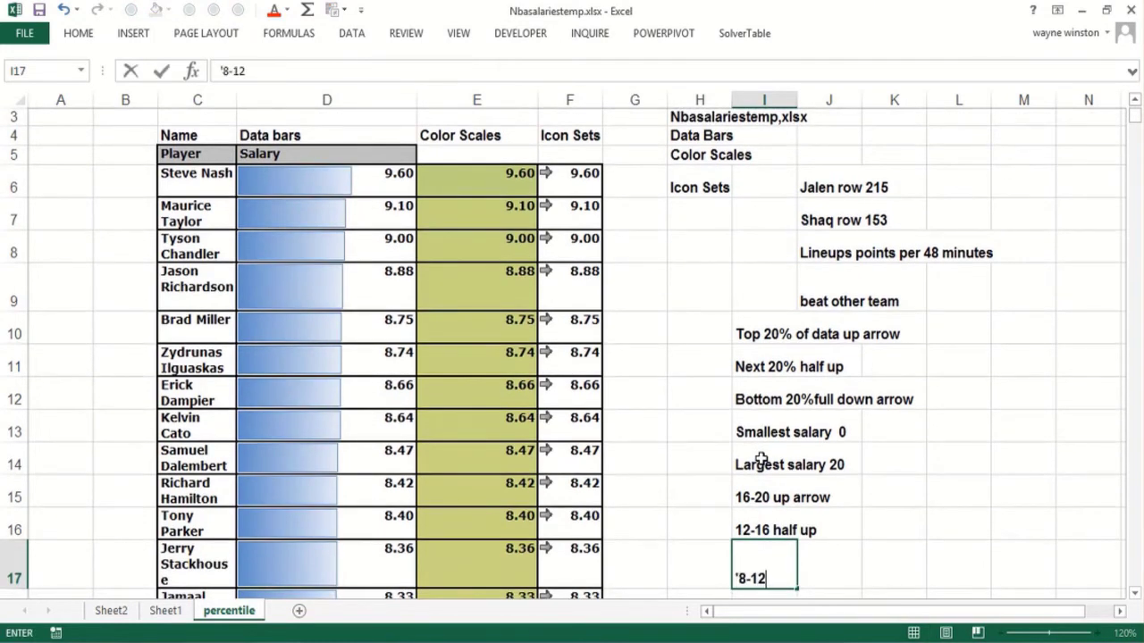
pyautogui.write(' flat arrow')
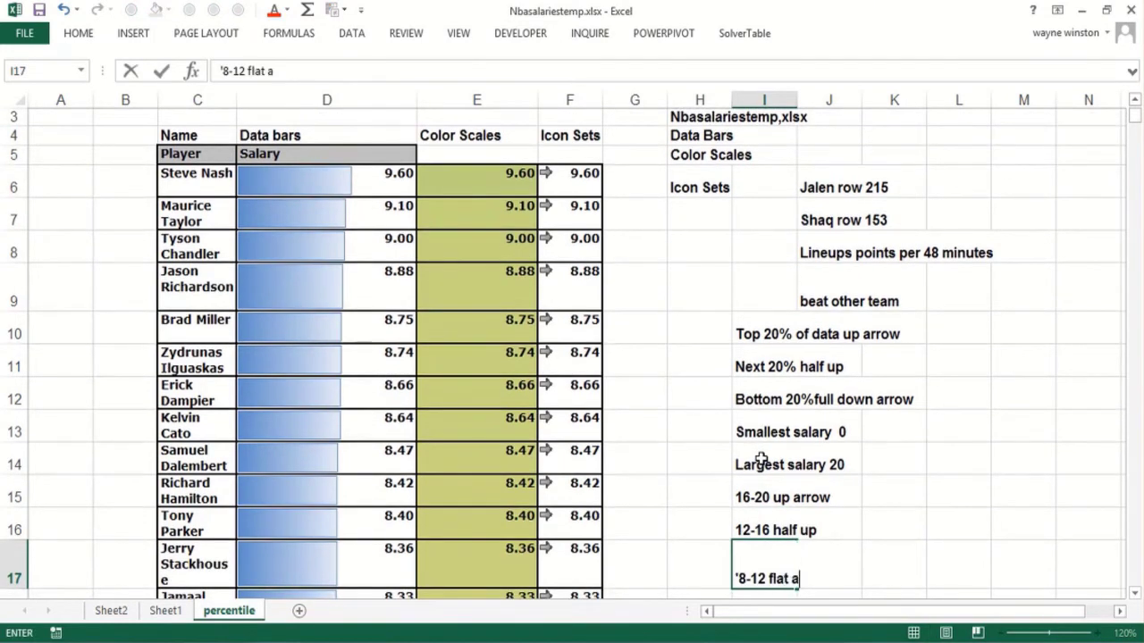
pyautogui.hotkey('ctrl', 'Return')
pyautogui.press('Return')
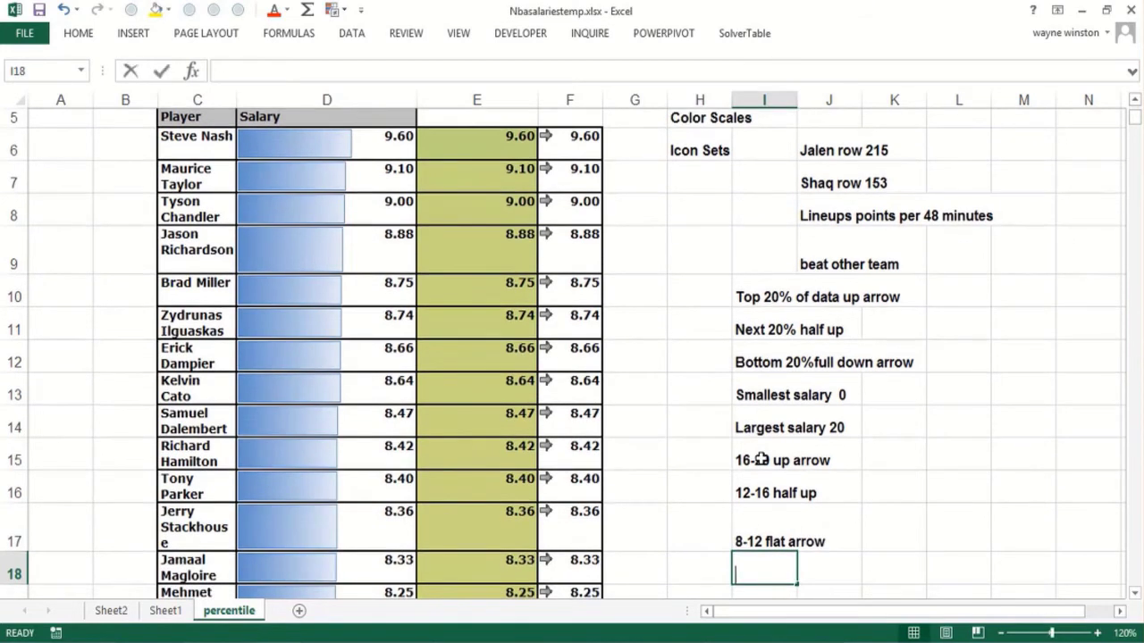
# - Enter the remaining salary ranges as text: "4-8 half down" in I18 and "0-4 all down" in I19
pyautogui.write("'4-8 ")
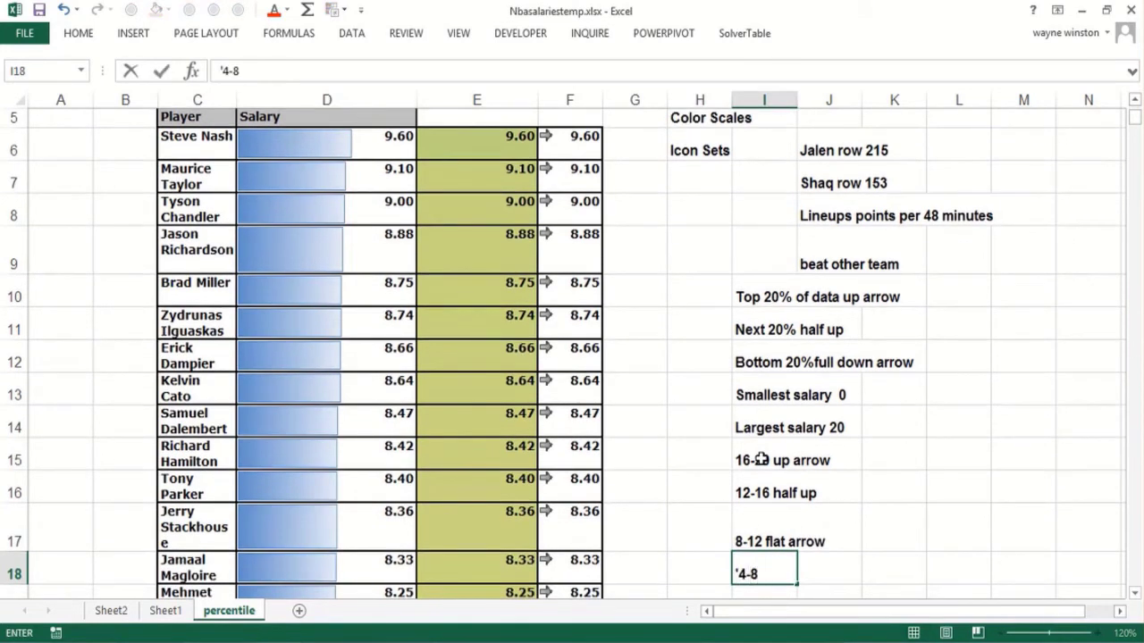
pyautogui.write('half down')
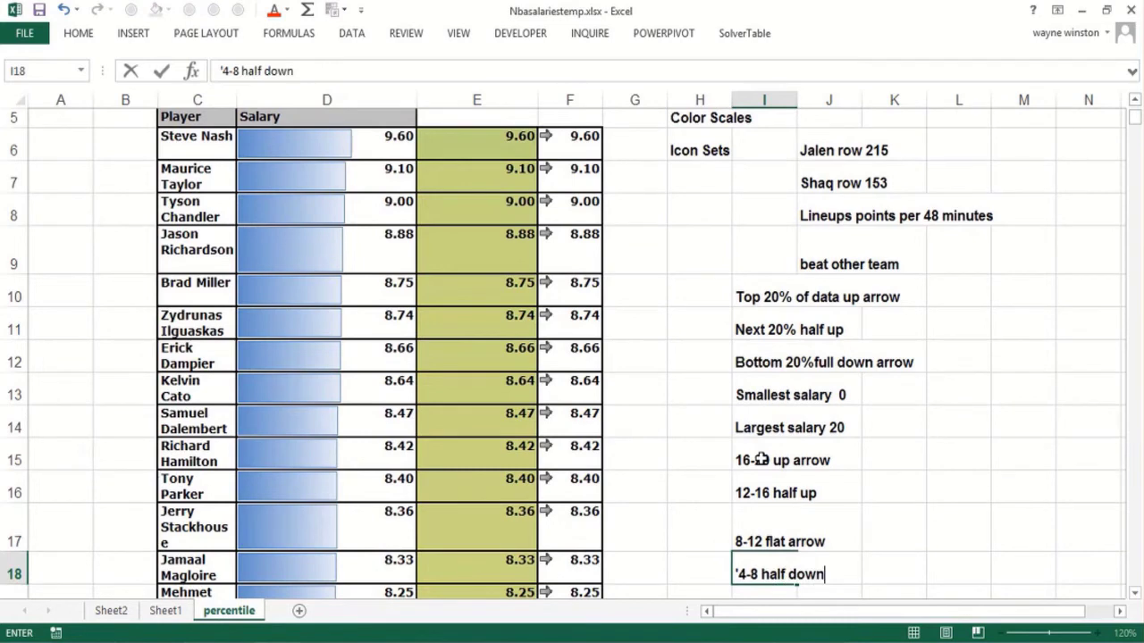
pyautogui.press('Return')
pyautogui.write("'0")
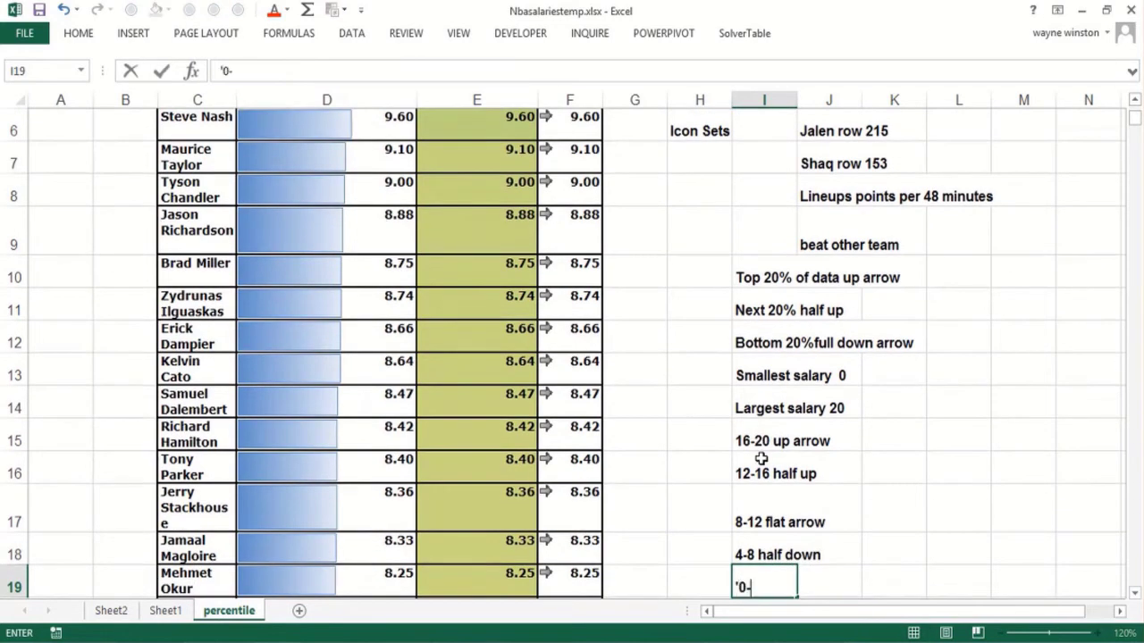
pyautogui.write('-4 a;ll down')
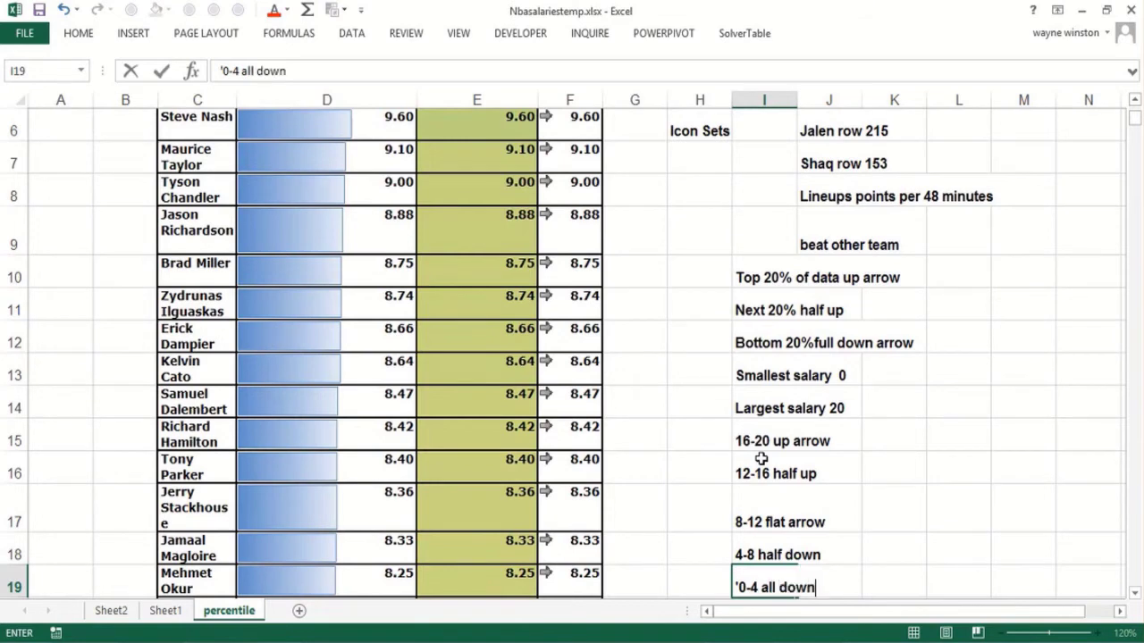
pyautogui.press('Return')
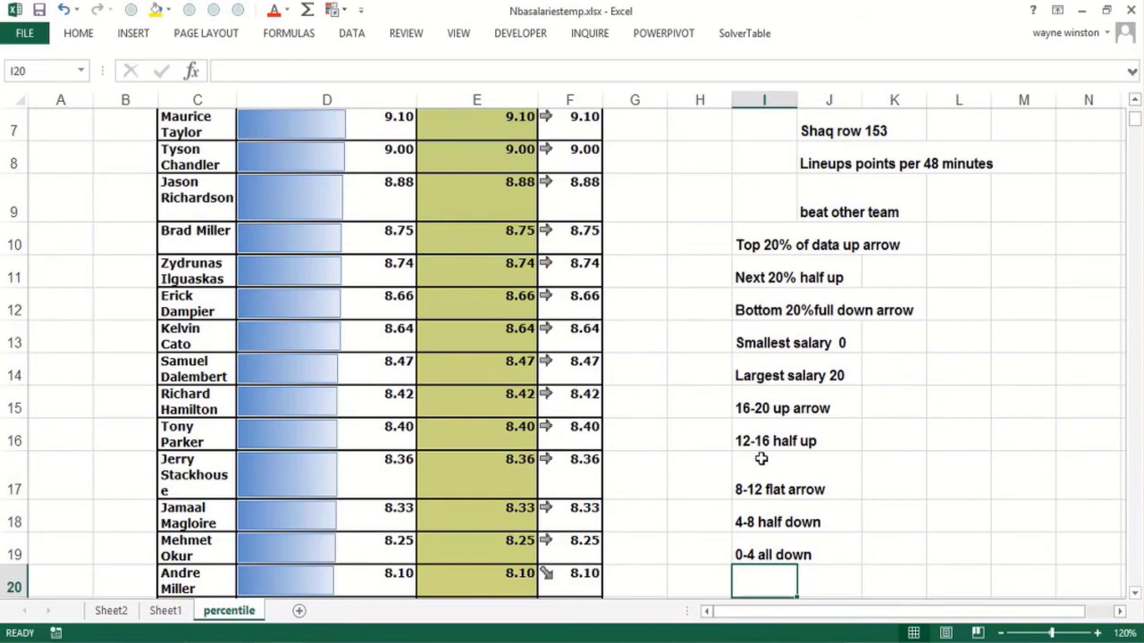
# - Examine how the arrow icons in column F relate to the salaries between rows 217 and 255
pyautogui.press('pagedown')
pyautogui.press('pagedown')
pyautogui.press('pagedown')
pyautogui.press('pagedown')
pyautogui.press('pagedown')
pyautogui.press('pagedown')
pyautogui.press('pagedown')
pyautogui.press('pagedown')
pyautogui.press('pagedown')
pyautogui.press('pagedown')
pyautogui.press('pagedown')
pyautogui.press('pagedown')
pyautogui.press('pagedown')
pyautogui.press('pagedown')
pyautogui.press('pagedown')
pyautogui.press('pagedown')
pyautogui.press('pagedown')
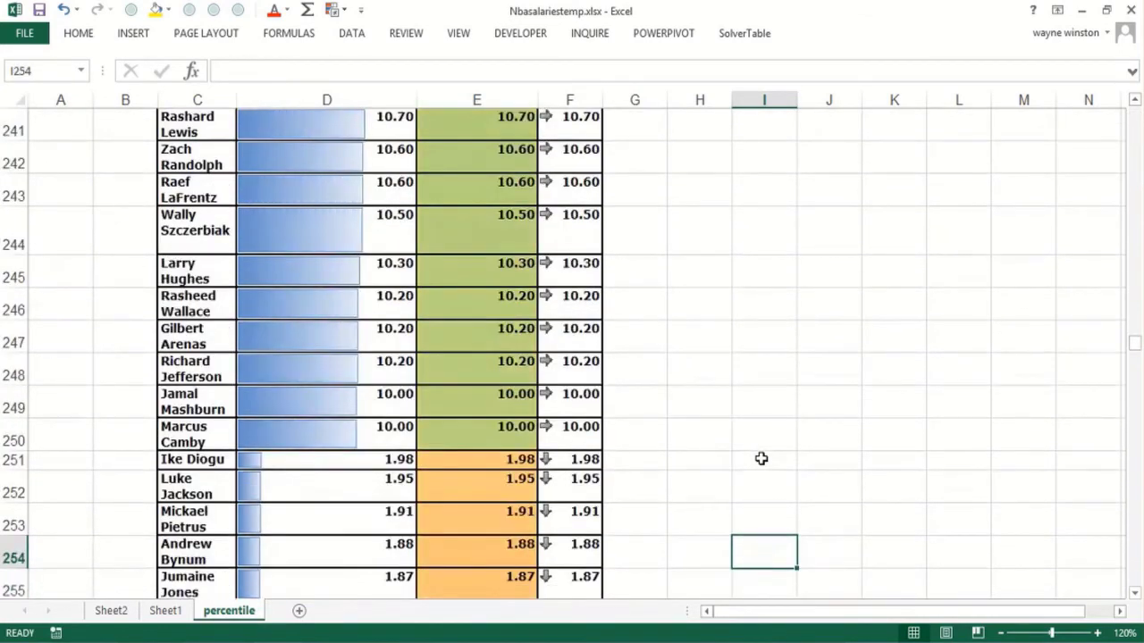
pyautogui.press('pageup')
pyautogui.press('Up')
pyautogui.press('Up')
pyautogui.press('Up')
pyautogui.press('Up')
pyautogui.press('Up')
pyautogui.press('Up')
pyautogui.press('Up')
pyautogui.press('Up')
pyautogui.press('Up')
pyautogui.press('Up')
pyautogui.press('Up')
pyautogui.press('Up')
pyautogui.press('Up')
pyautogui.press('Up')
pyautogui.press('Up')
pyautogui.press('Up')
pyautogui.press('Up')
pyautogui.press('Up')
pyautogui.press('Up')
pyautogui.press('Up')
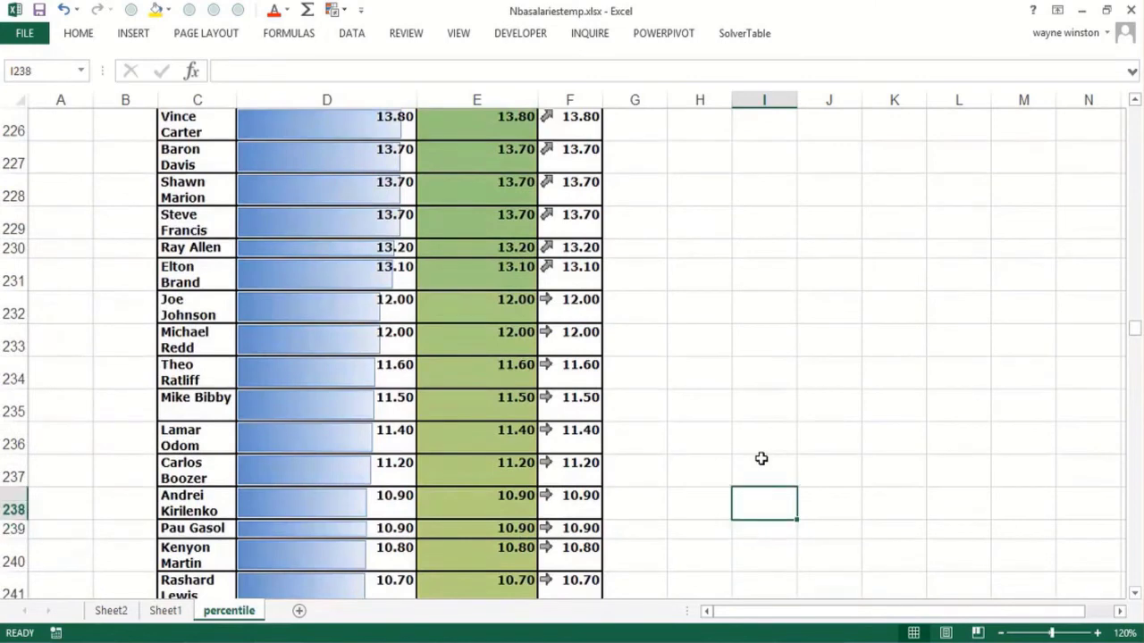
pyautogui.press('Up')
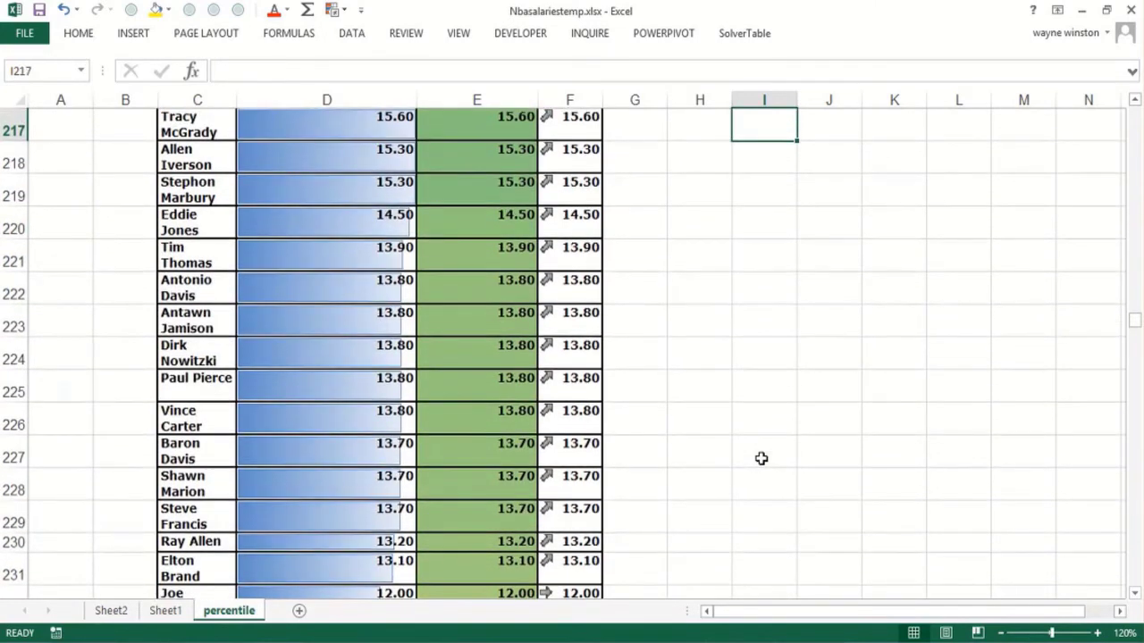
# - Check the arrows of the salaries in F215:F218 against the salary range notes near the start of the sheet
pyautogui.press('Left')
pyautogui.press('Left')
pyautogui.press('Left')
pyautogui.press('Up')
pyautogui.press('Up')
pyautogui.press('Up')
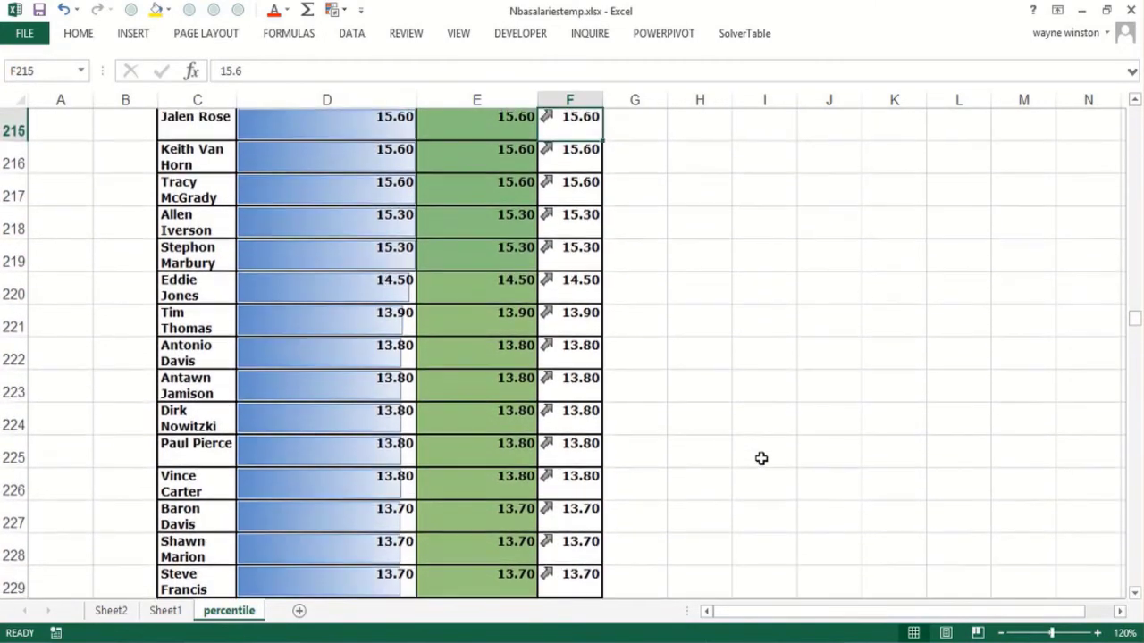
pyautogui.press('Down')
pyautogui.press('Down')
pyautogui.press('Down')
pyautogui.press('Down')
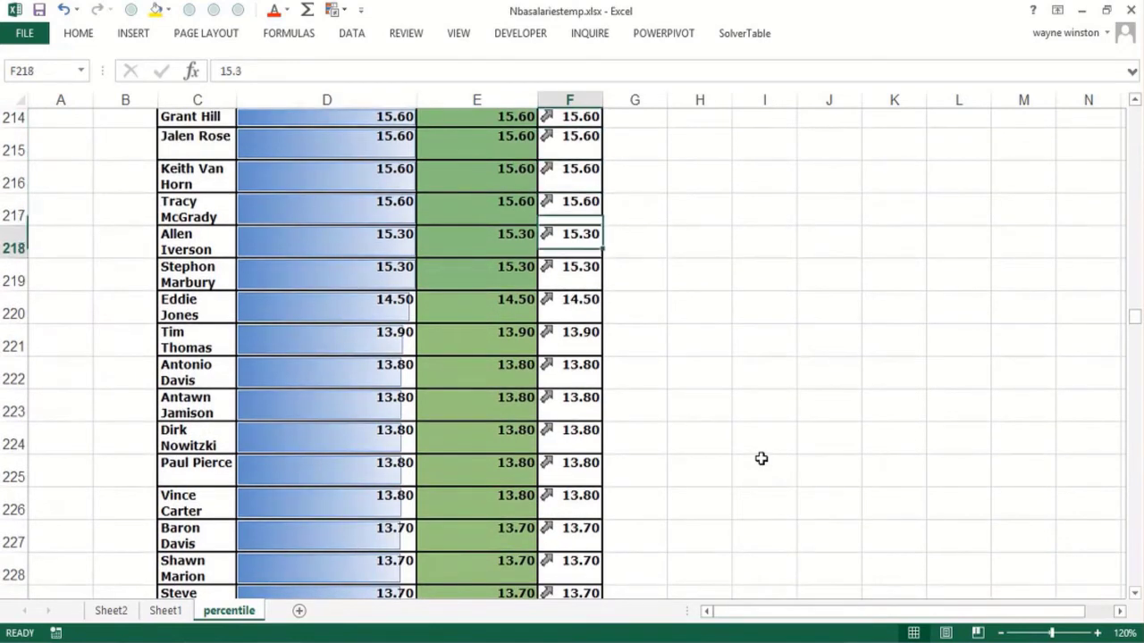
pyautogui.hotkey('ctrl', 'shift', 'Up')
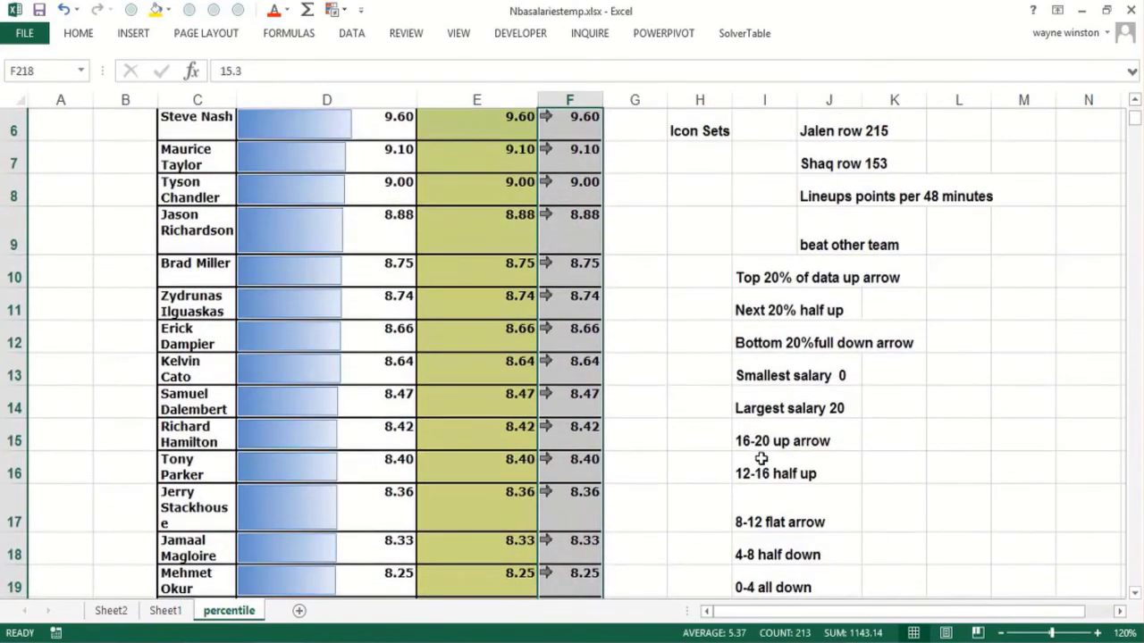
pyautogui.doubleClick(762, 459)
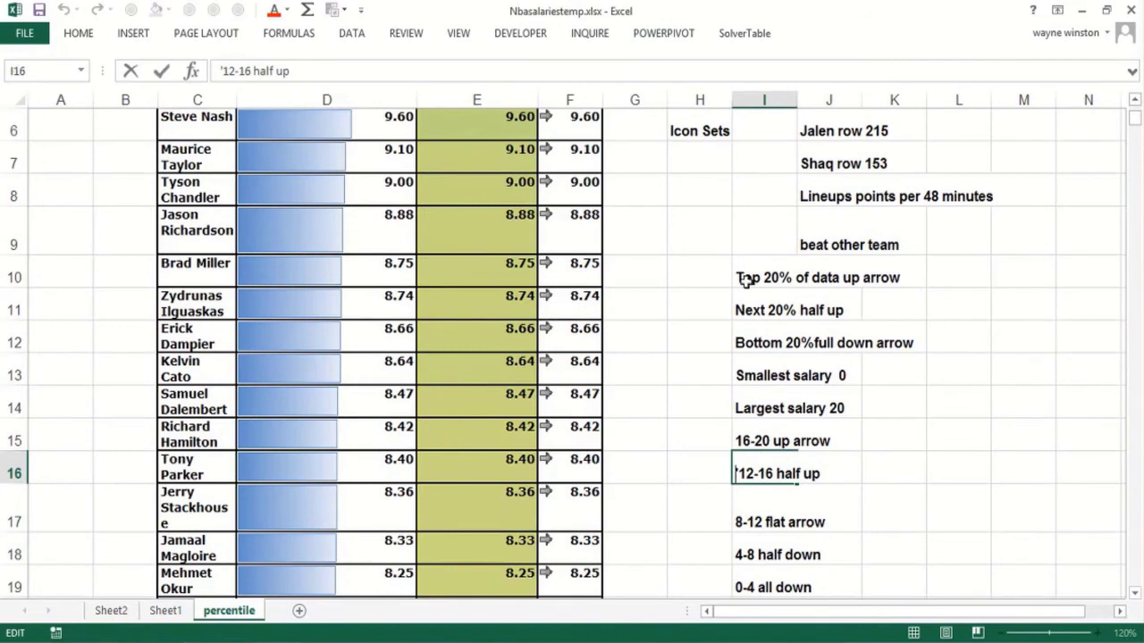
pyautogui.click(702, 224)
pyautogui.press('Up')
pyautogui.press('Up')
pyautogui.press('Up')
pyautogui.press('Up')
pyautogui.press('Up')
pyautogui.press('Up')
pyautogui.press('Up')
pyautogui.press('Up')
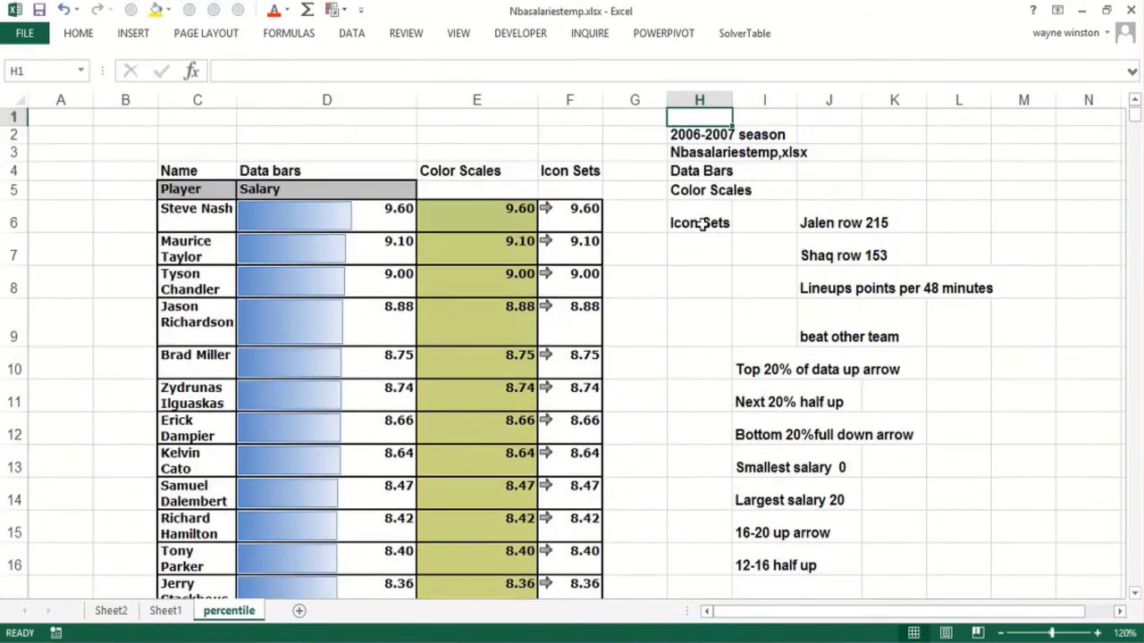
# - Select the icon set salaries in F6:F446 and open their Icon Set conditional formatting rule for editing
pyautogui.press('Left')
pyautogui.press('Down')
pyautogui.press('Down')
pyautogui.press('Down')
pyautogui.press('Down')
pyautogui.press('Down')
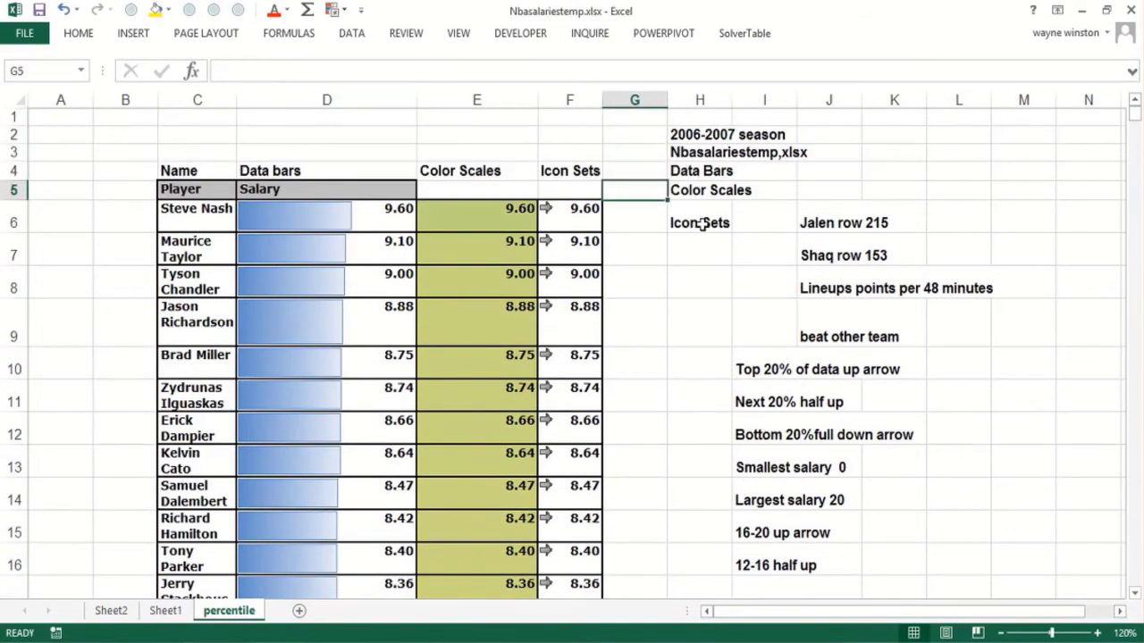
pyautogui.press('Left')
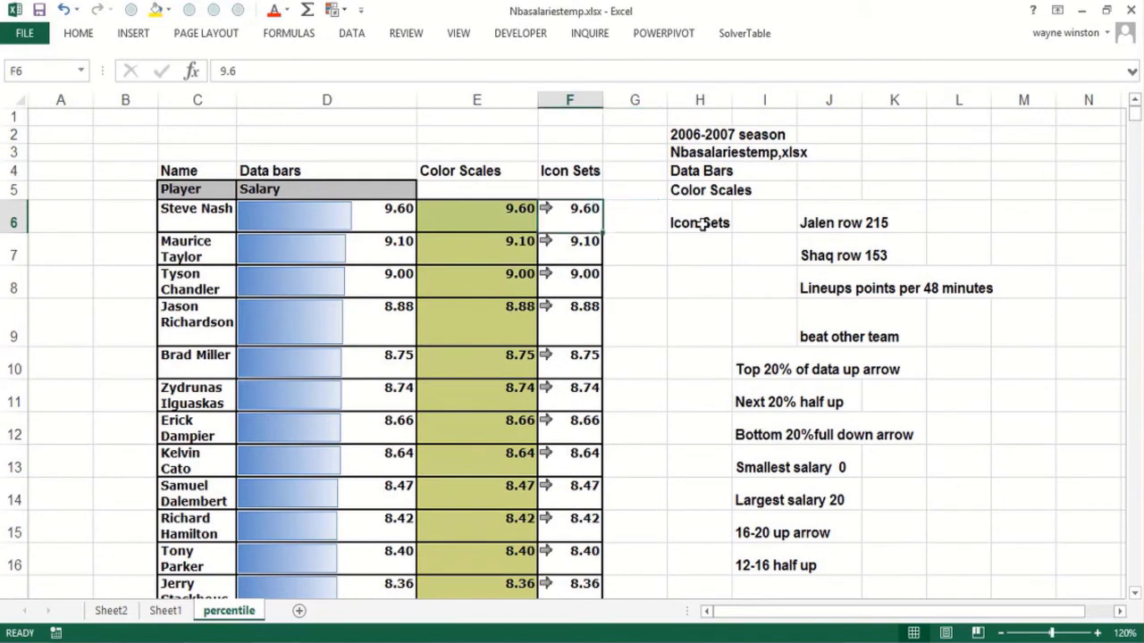
pyautogui.hotkey('ctrl', 'shift', 'Down')
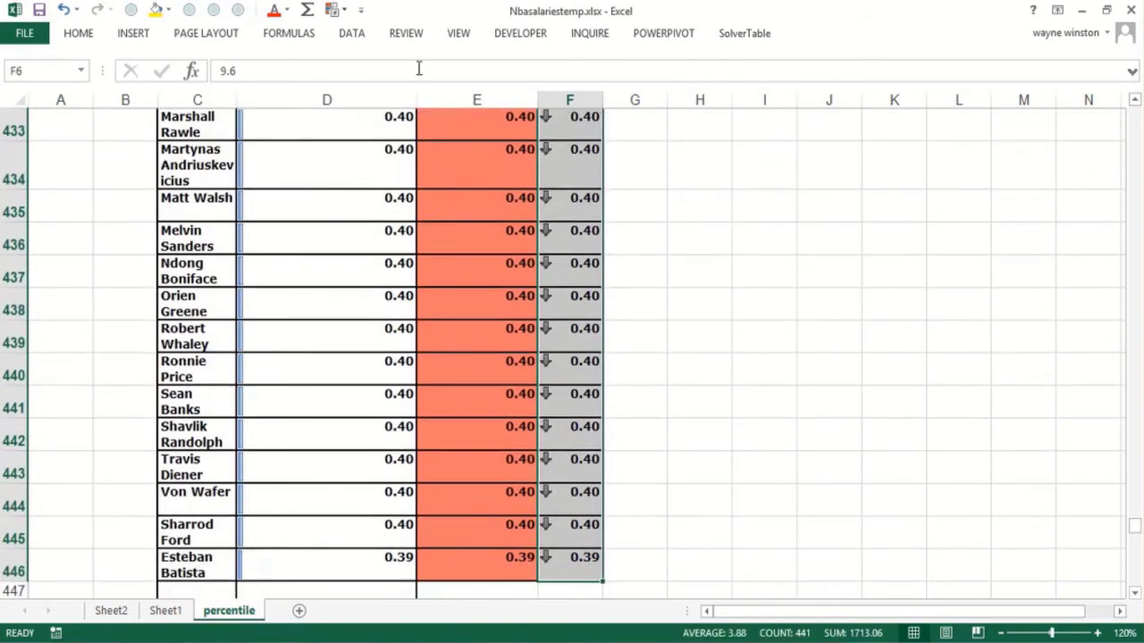
pyautogui.click(343, 12)
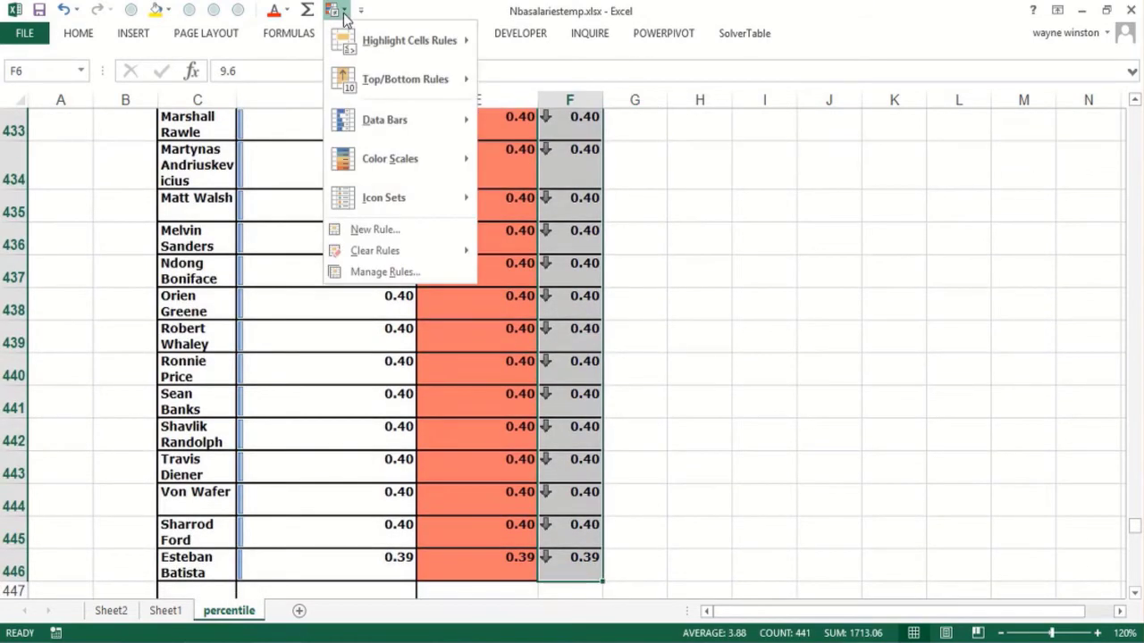
pyautogui.click(349, 273)
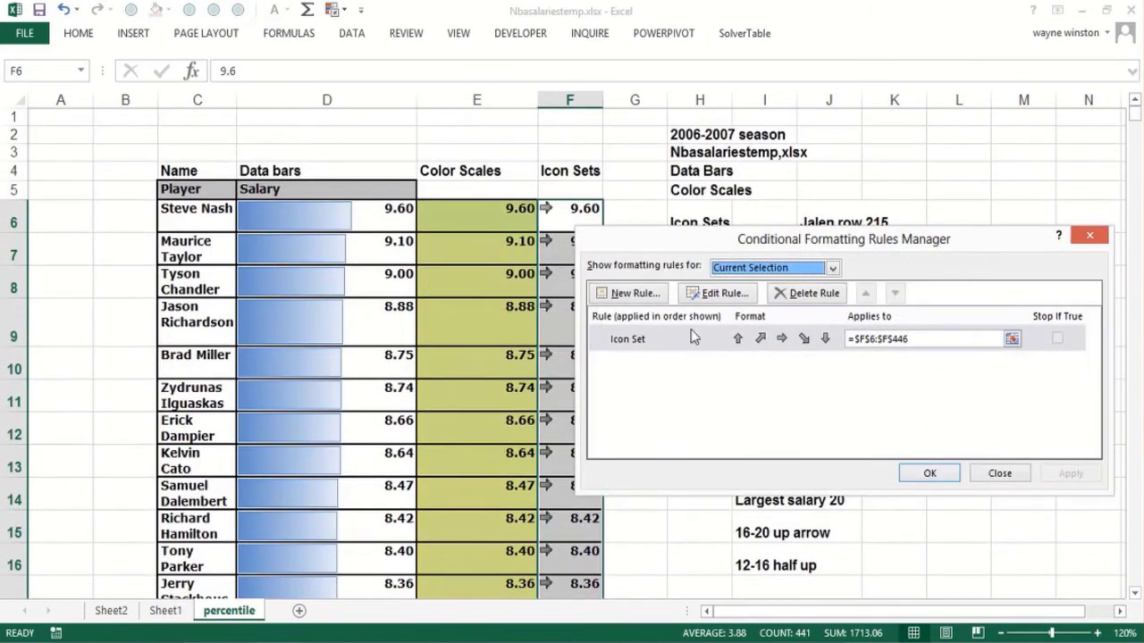
pyautogui.click(726, 294)
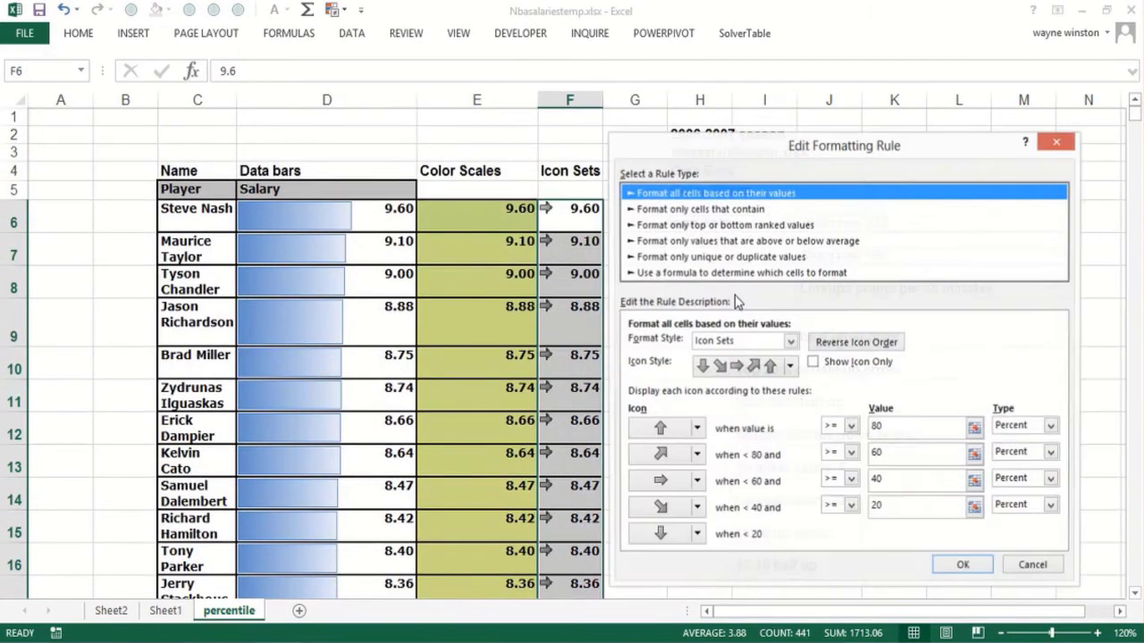
# - Set the type of the 80, 60, 40 and 20 icon thresholds to Percentile
pyautogui.click(1053, 427)
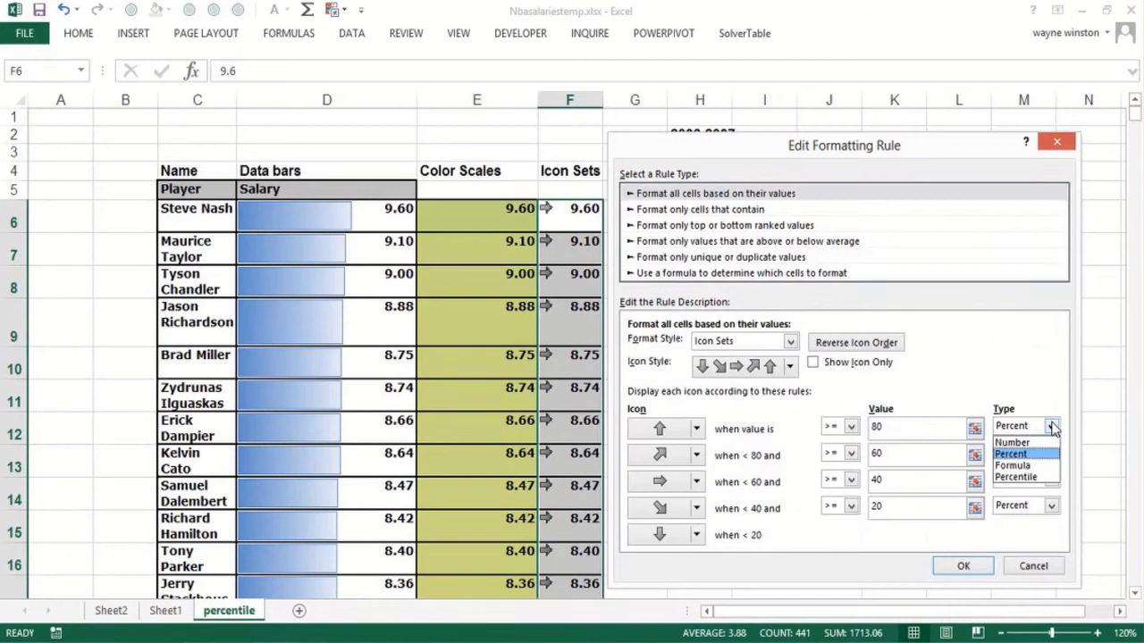
pyautogui.click(1024, 480)
pyautogui.click(1052, 453)
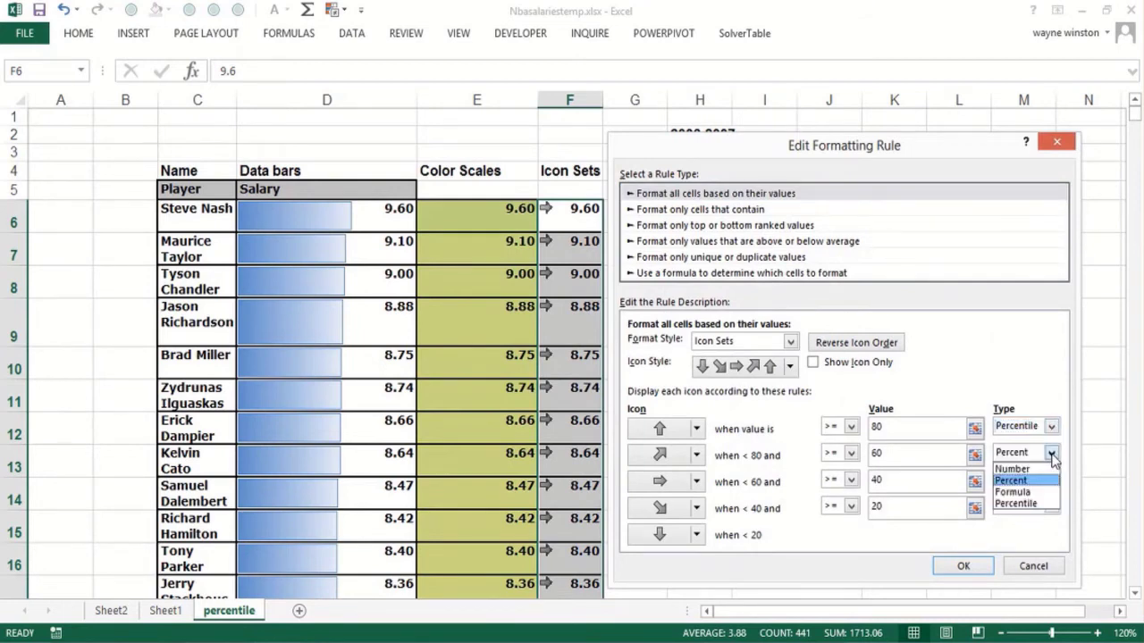
pyautogui.click(1018, 504)
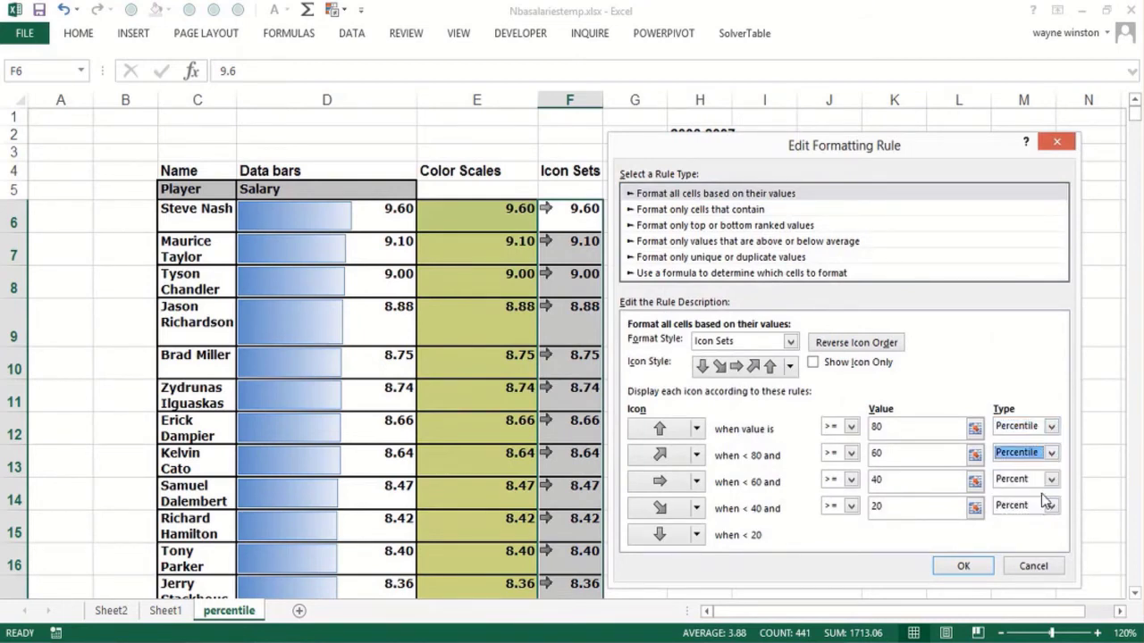
pyautogui.click(1052, 479)
pyautogui.click(1016, 536)
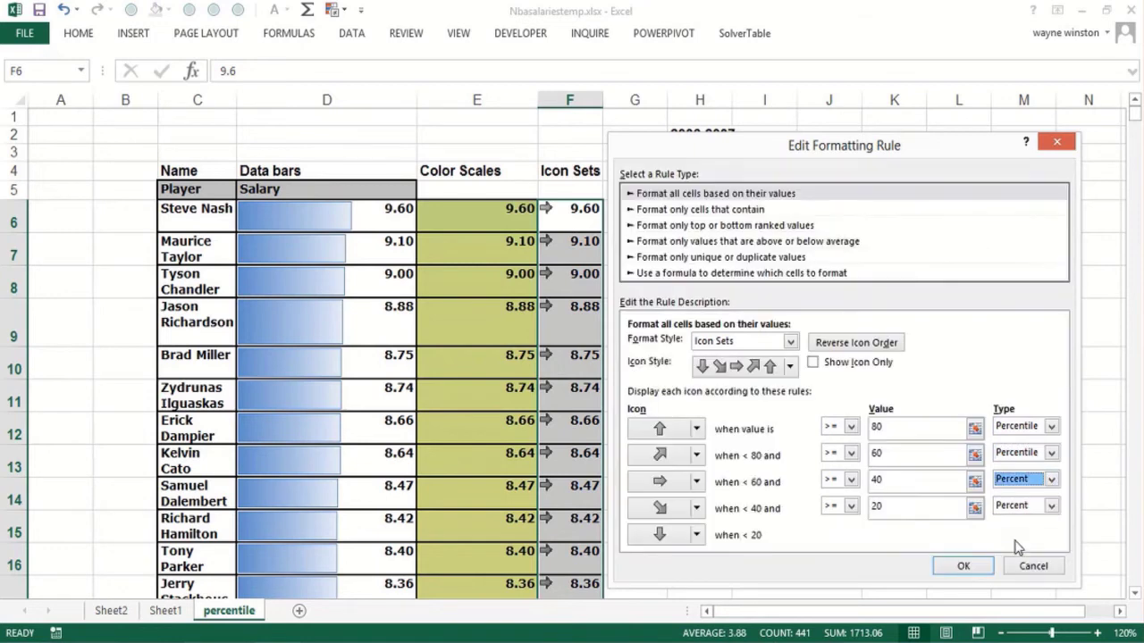
pyautogui.click(1052, 480)
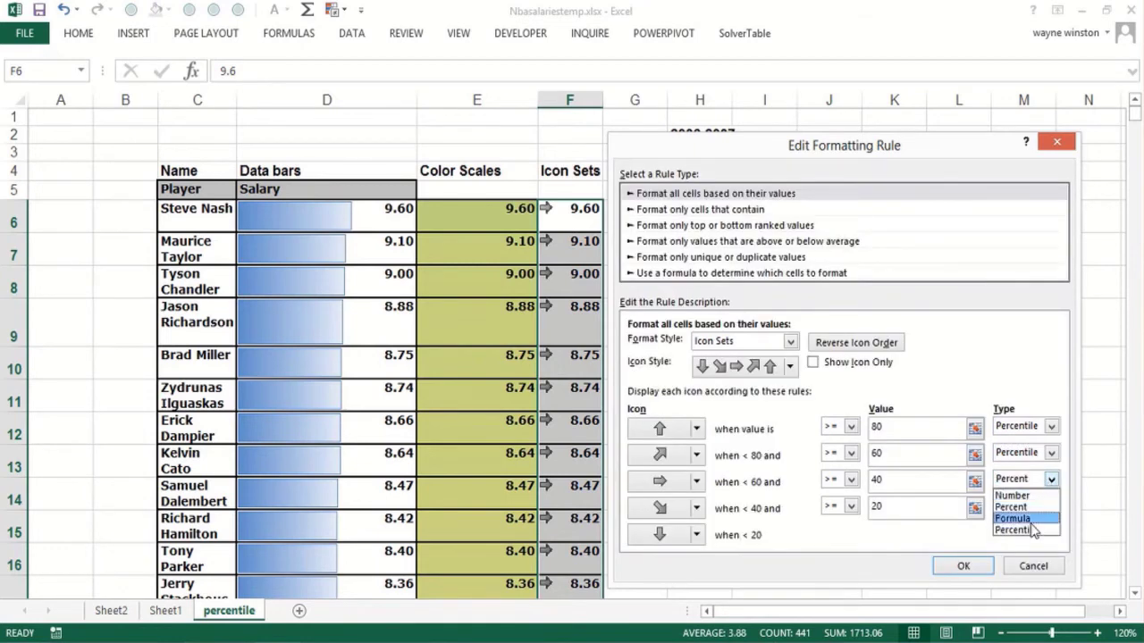
pyautogui.click(1042, 531)
pyautogui.click(1052, 506)
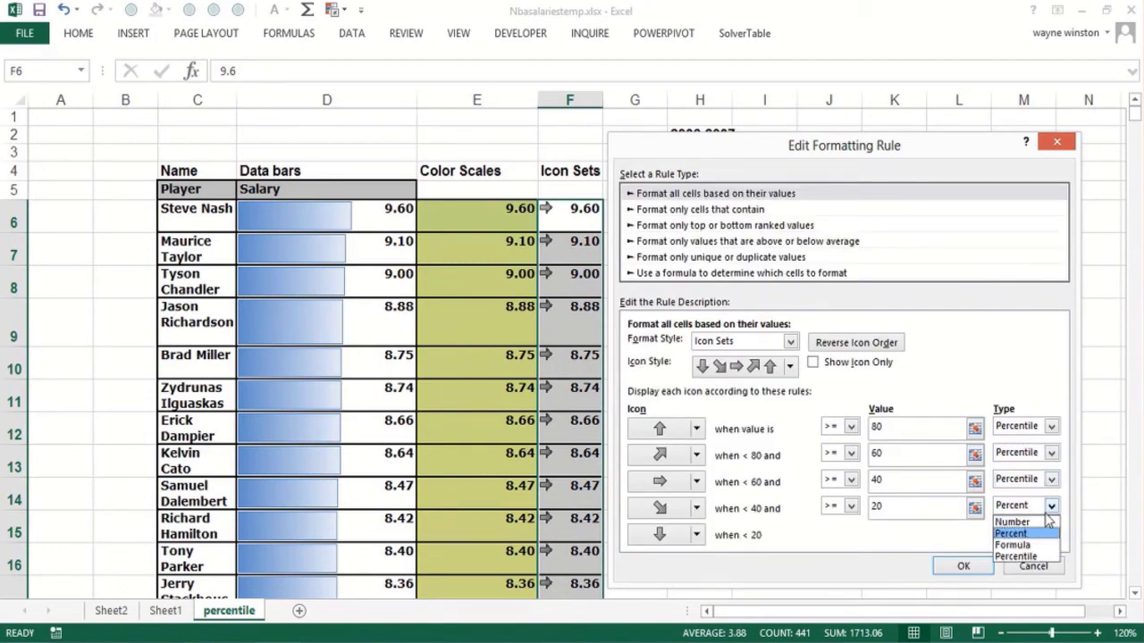
pyautogui.click(1026, 558)
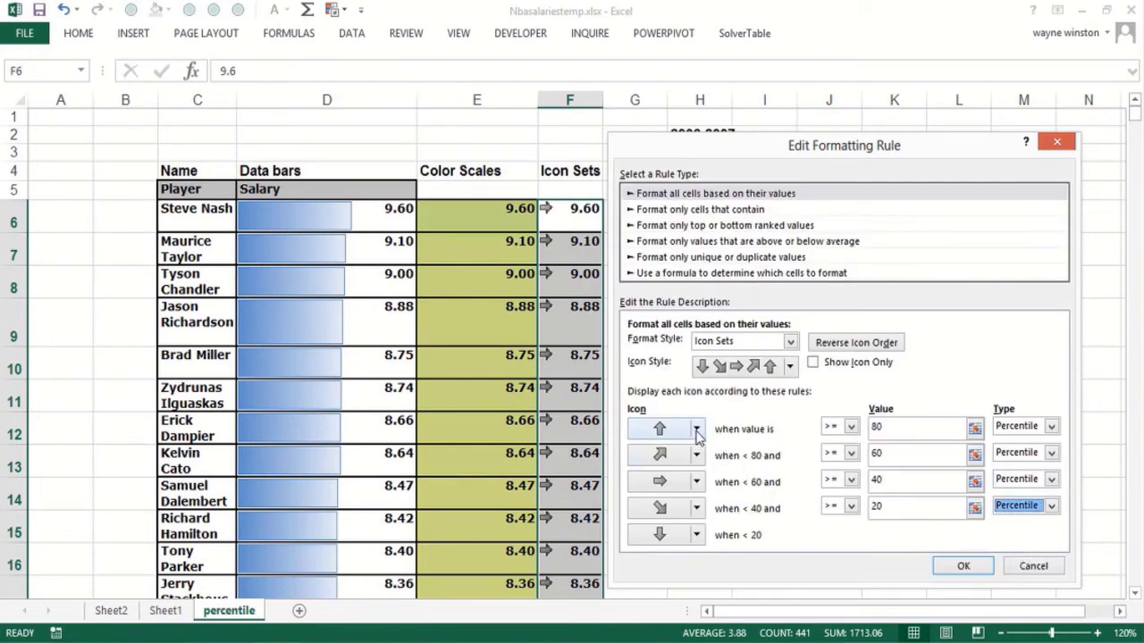
# - Assign custom icons: green up arrow for values at or above 80, empty signal bars below 20, and yellow dash from 40 to below 60
pyautogui.click(697, 430)
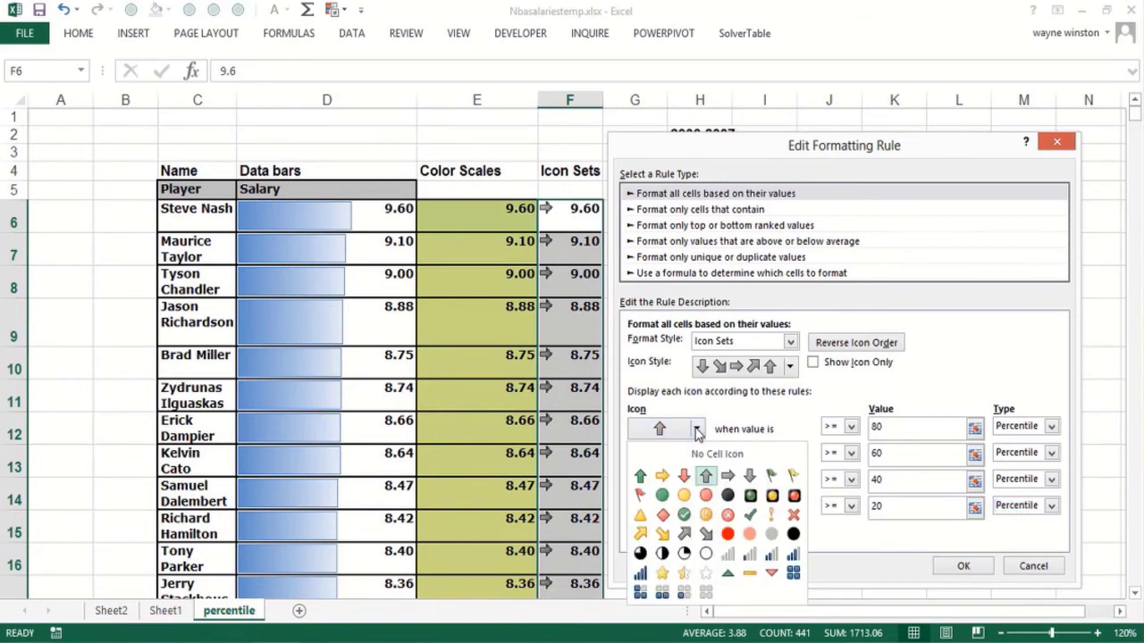
pyautogui.click(640, 475)
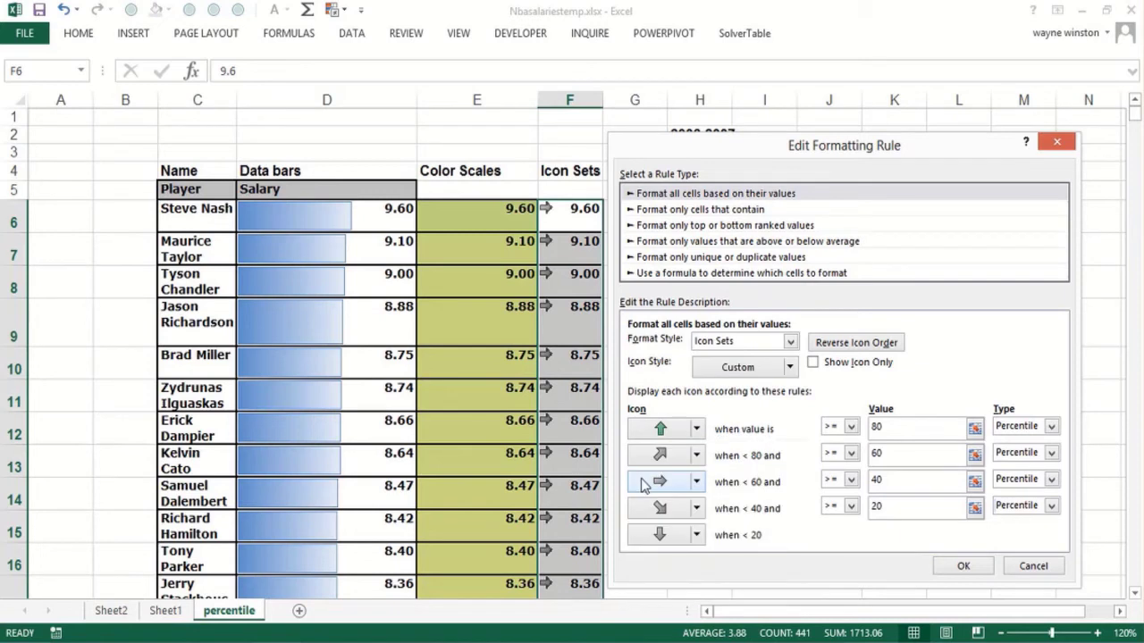
pyautogui.click(697, 536)
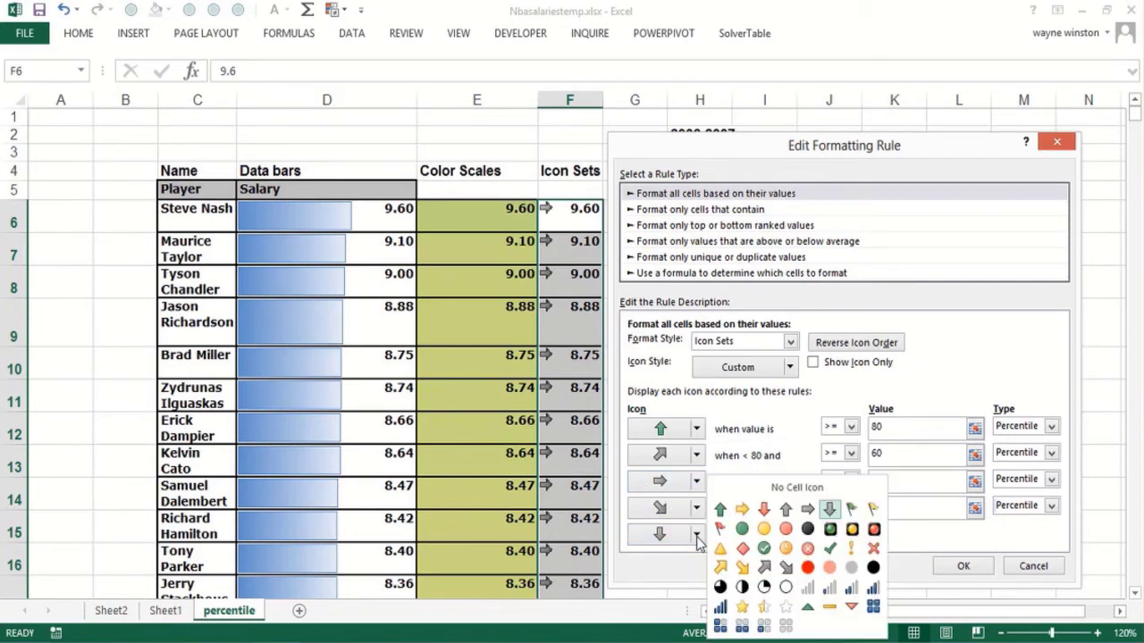
pyautogui.click(807, 589)
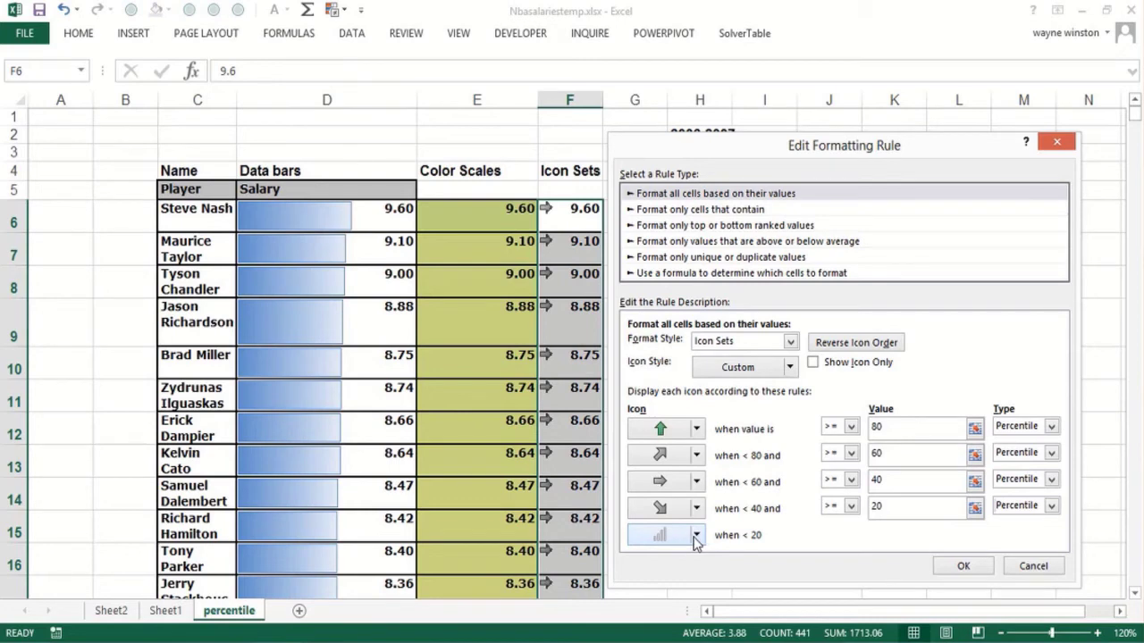
pyautogui.click(696, 483)
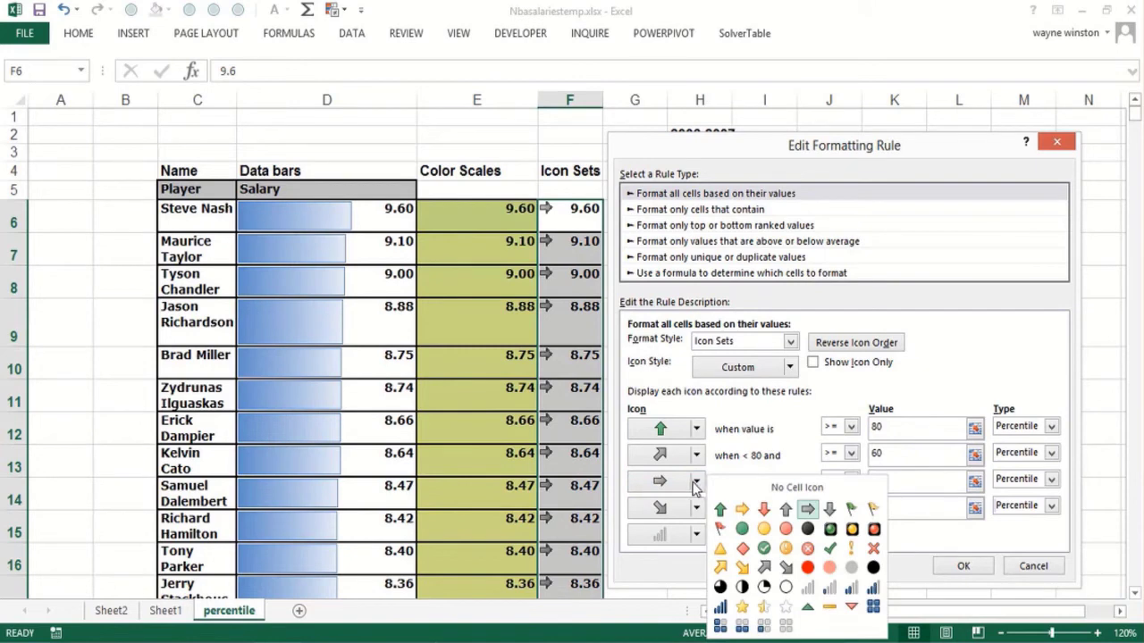
pyautogui.click(827, 611)
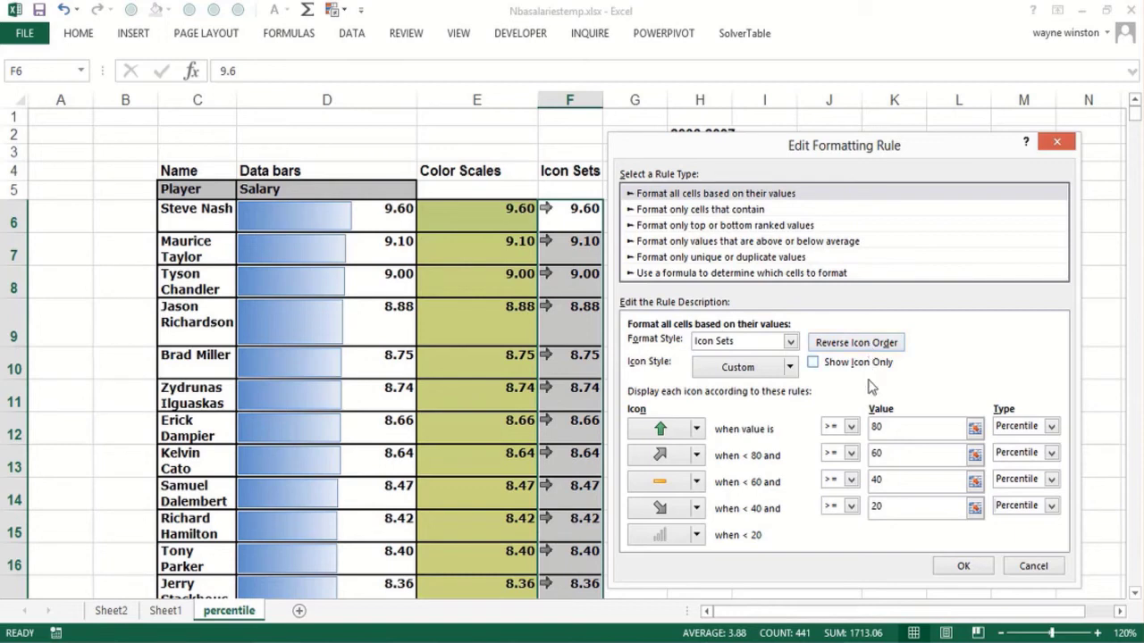
# - Save the edited icon set rule and apply it to the salaries in F6:F446
pyautogui.click(962, 566)
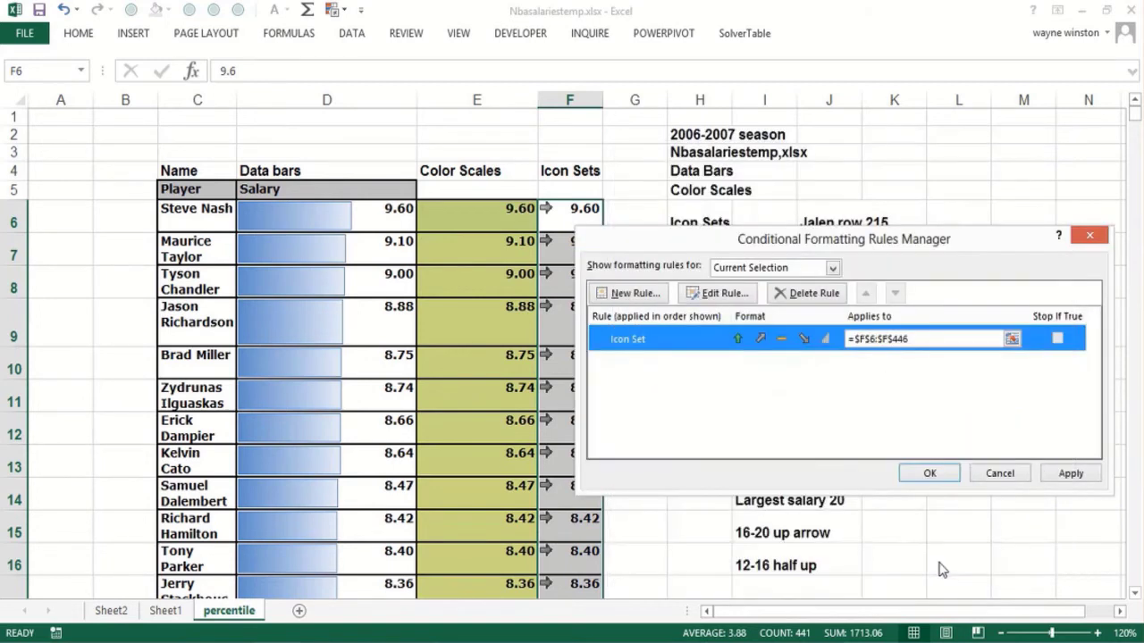
pyautogui.click(927, 474)
pyautogui.click(548, 529)
# - Examine the new percentile-based icons beside the salaries in column F, going down from row 14
pyautogui.press('Down')
pyautogui.press('Down')
pyautogui.press('Down')
pyautogui.press('Down')
pyautogui.press('Down')
pyautogui.press('Down')
pyautogui.press('Down')
pyautogui.press('Down')
pyautogui.press('Down')
pyautogui.press('Down')
pyautogui.press('Down')
pyautogui.press('Down')
pyautogui.press('Down')
pyautogui.press('Down')
pyautogui.press('Down')
pyautogui.press('Down')
pyautogui.press('Down')
pyautogui.press('Down')
pyautogui.press('Down')
pyautogui.press('Down')
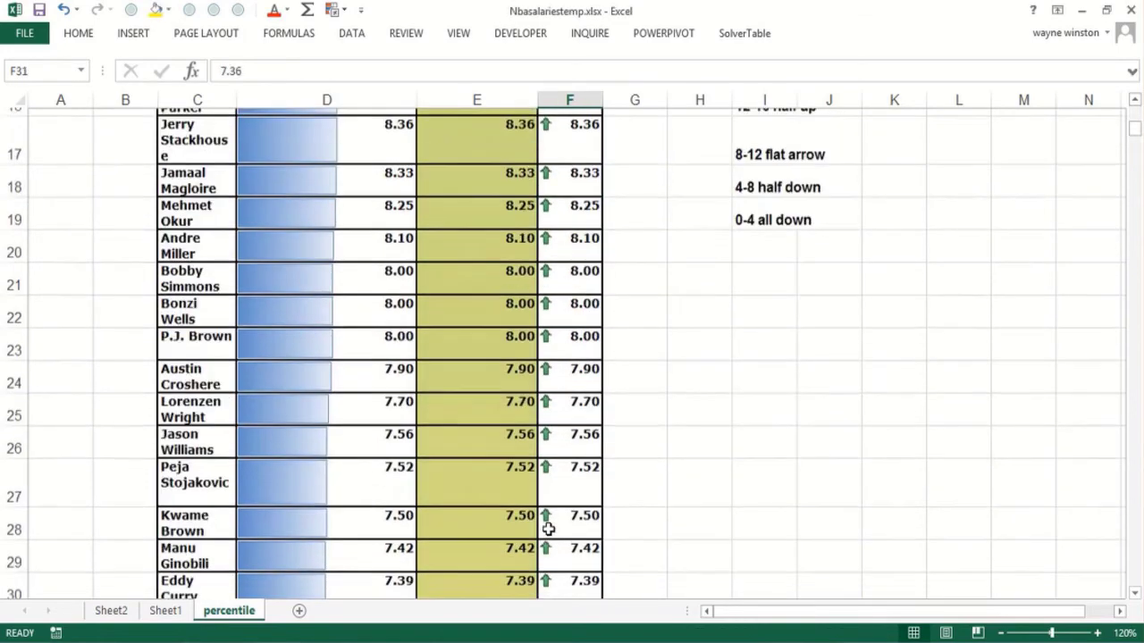
# - Compare the column F icons of the salaries from row 266 back up to row 214, and return to F6
pyautogui.press('pageup')
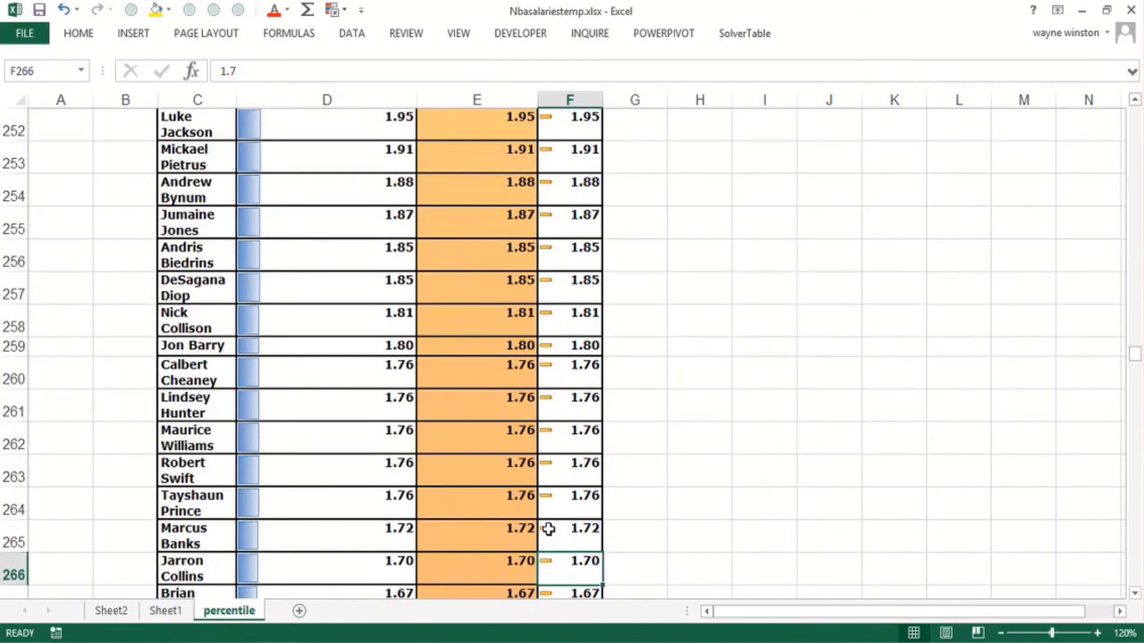
pyautogui.press('pageup')
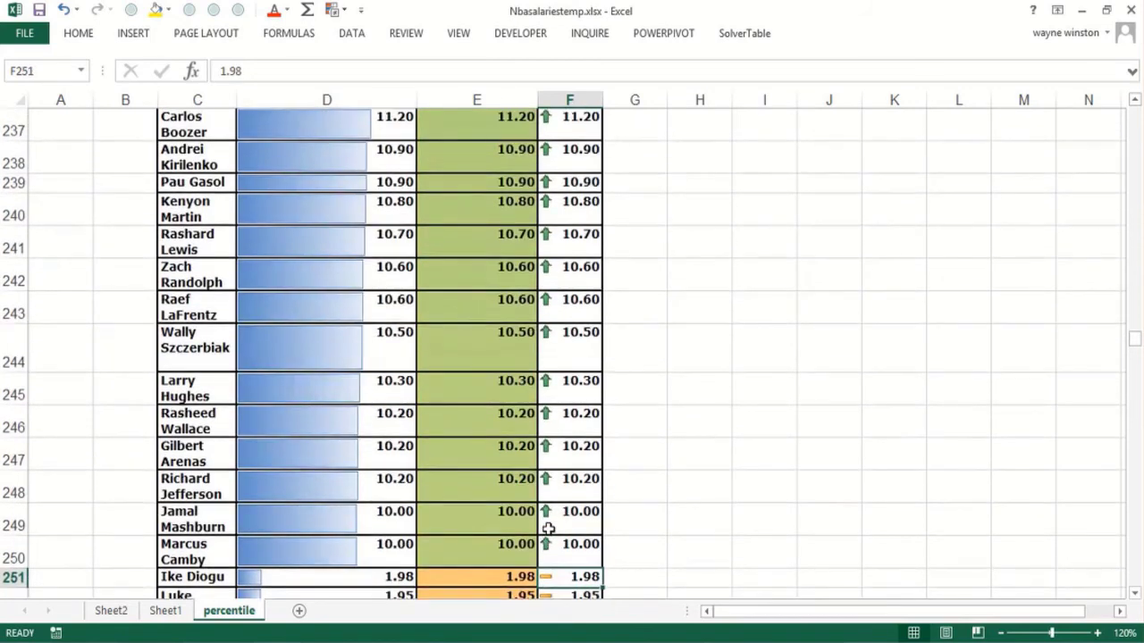
pyautogui.press('pageup')
pyautogui.press('pageup')
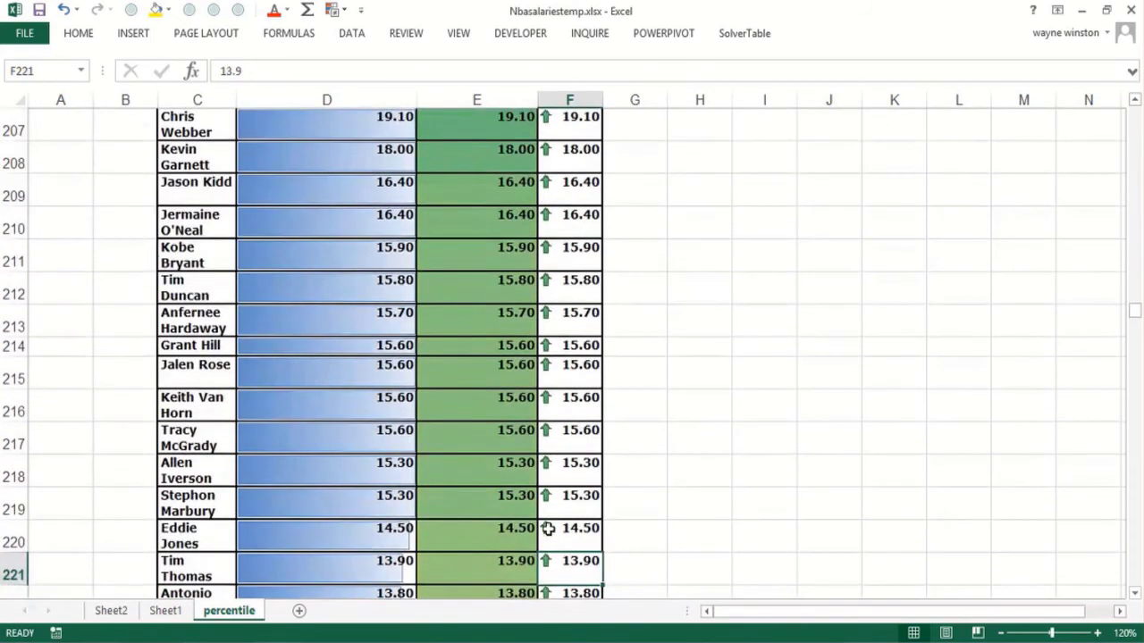
pyautogui.press('Up')
pyautogui.press('Up')
pyautogui.press('Up')
pyautogui.press('Up')
pyautogui.press('Up')
pyautogui.press('Up')
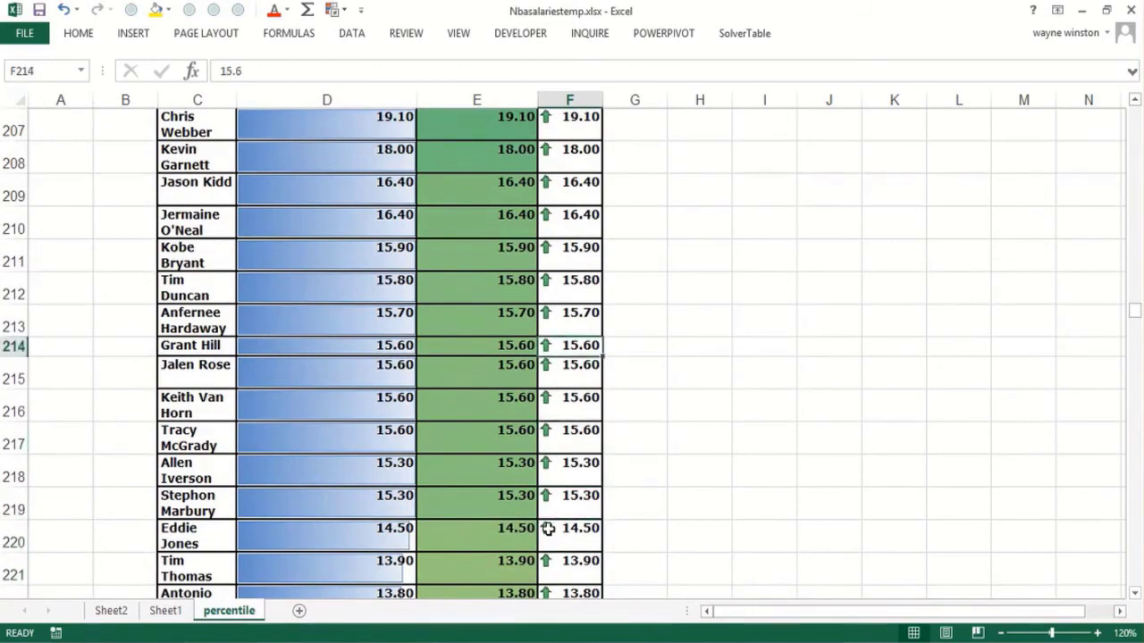
pyautogui.hotkey('ctrl', 'shift', 'Up')
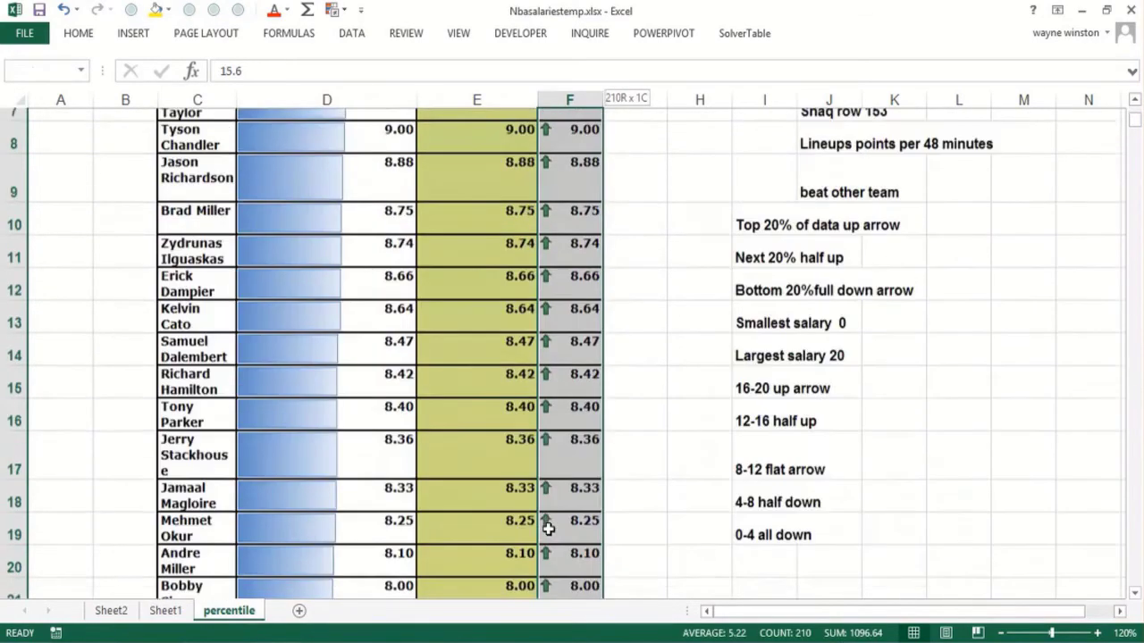
pyautogui.click(548, 529)
pyautogui.scroll(2, 548, 529)
pyautogui.scroll(1, 547, 529)
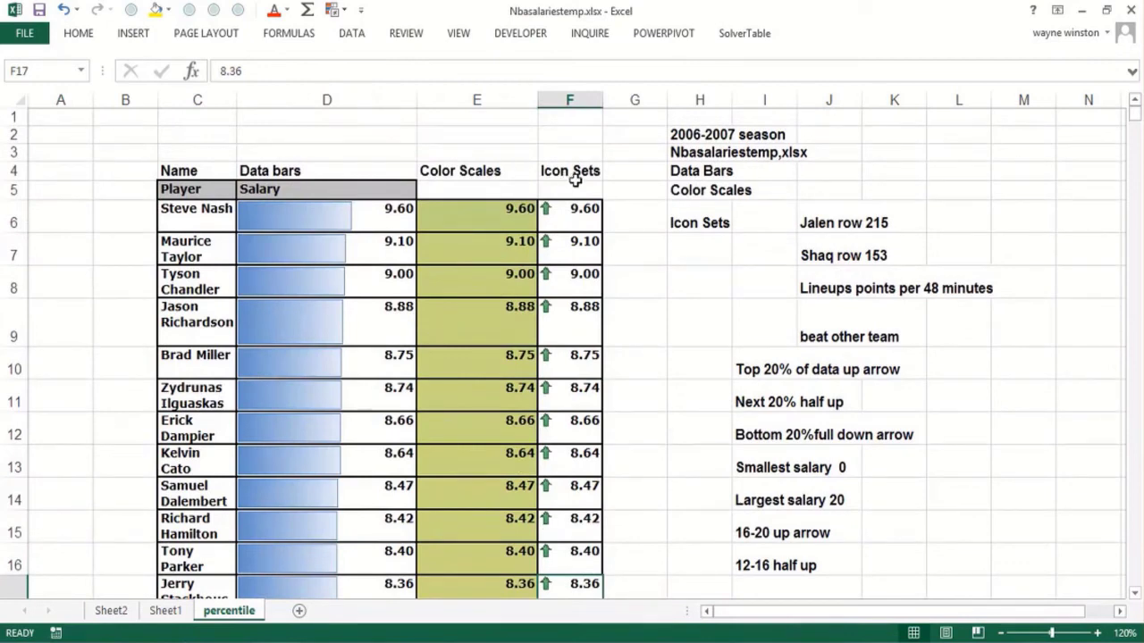
pyautogui.click(567, 210)
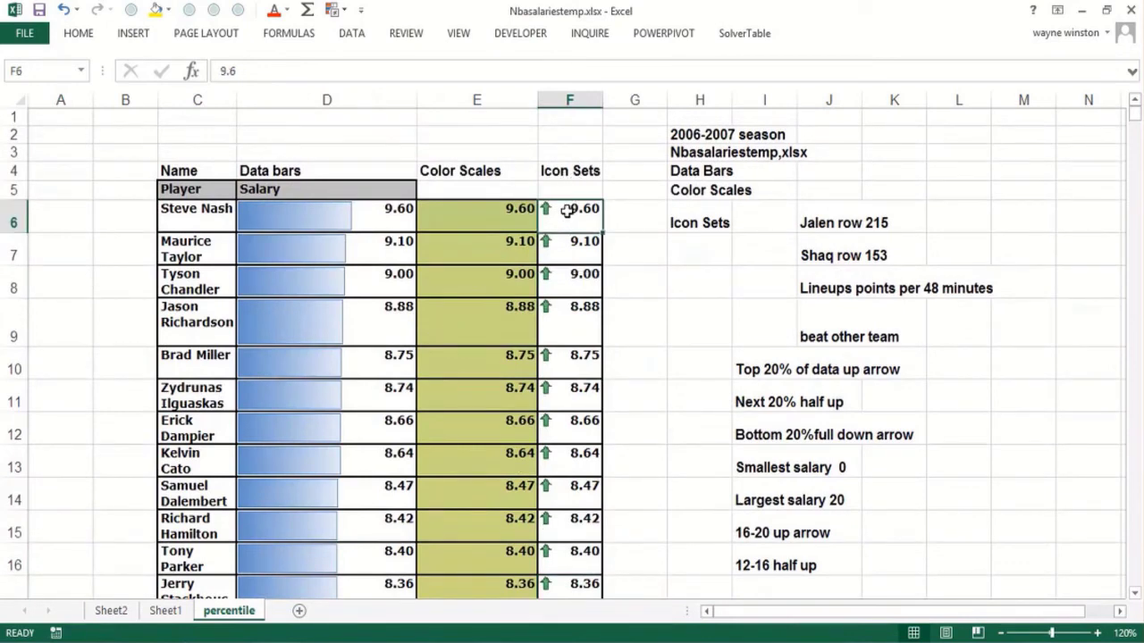
# - Enter the values 10, 5, -5 and -10 in the empty cells O11:O14
pyautogui.click(954, 494)
pyautogui.press('Right')
pyautogui.press('Right')
pyautogui.press('Right')
pyautogui.press('Right')
pyautogui.press('Right')
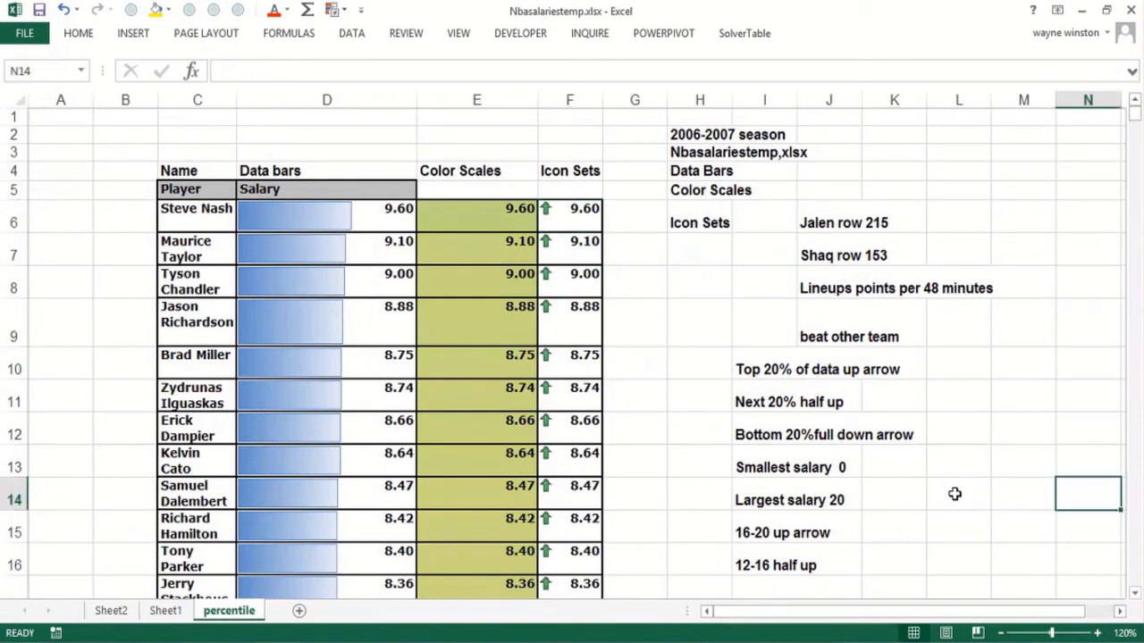
pyautogui.press('Left')
pyautogui.press('Left')
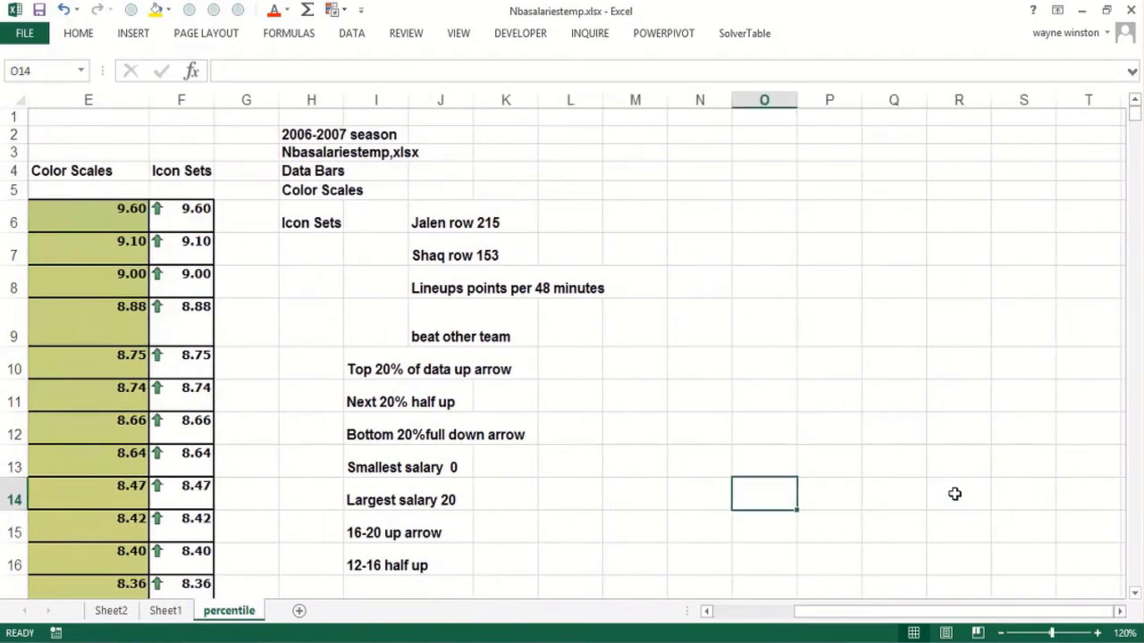
pyautogui.press('Up')
pyautogui.press('Up')
pyautogui.press('Up')
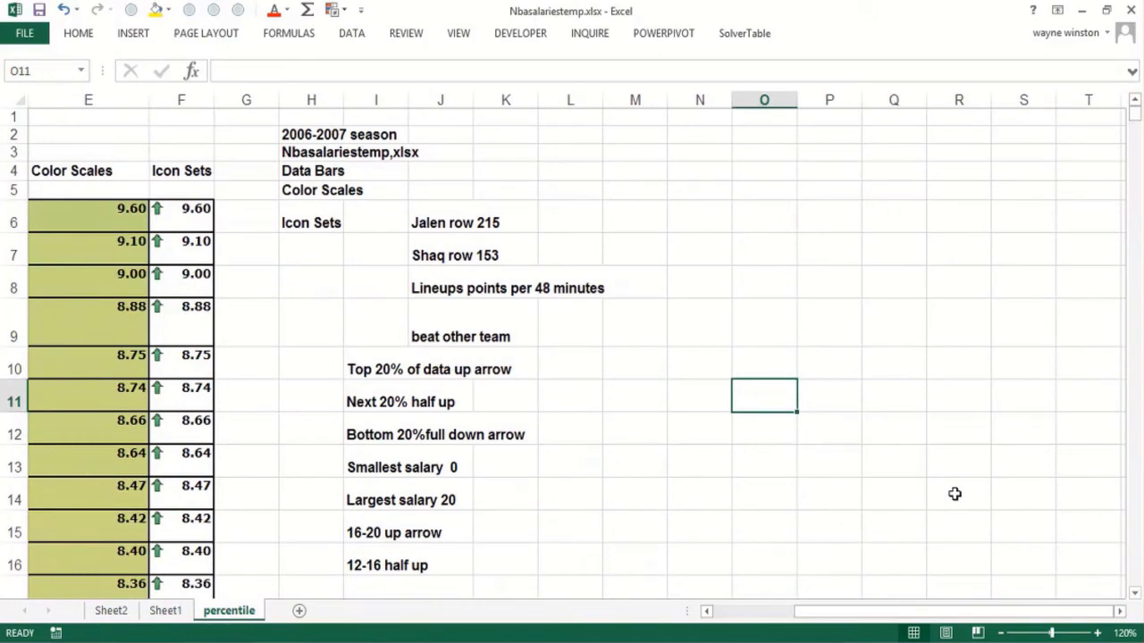
pyautogui.write('10')
pyautogui.press('Return')
pyautogui.write('5')
pyautogui.press('Return')
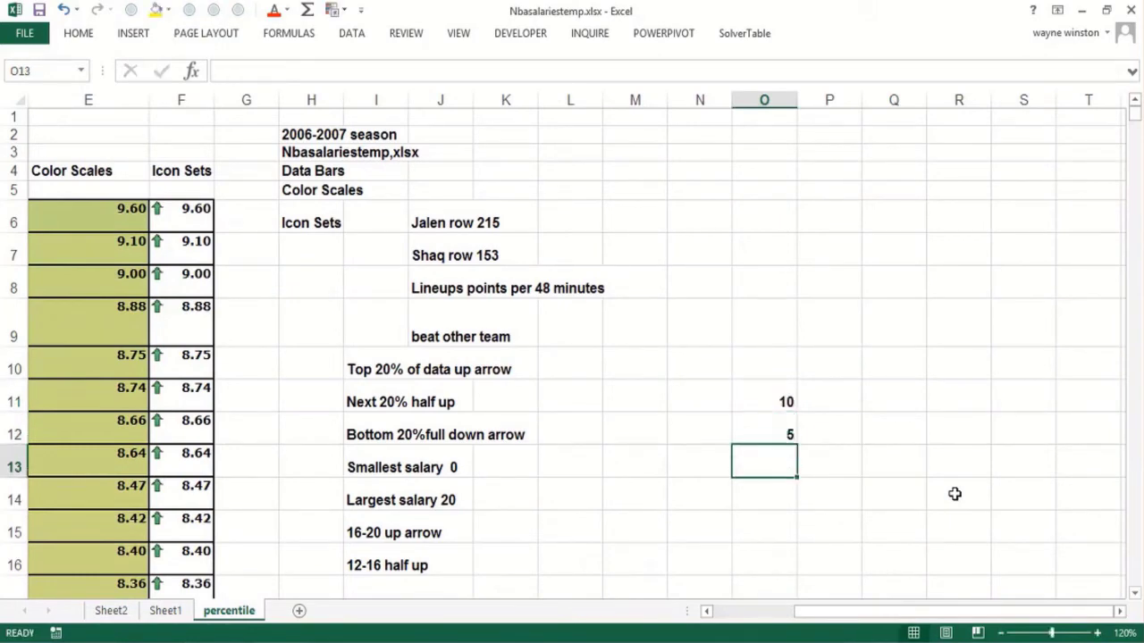
pyautogui.write('-5')
pyautogui.press('Return')
pyautogui.write('-10')
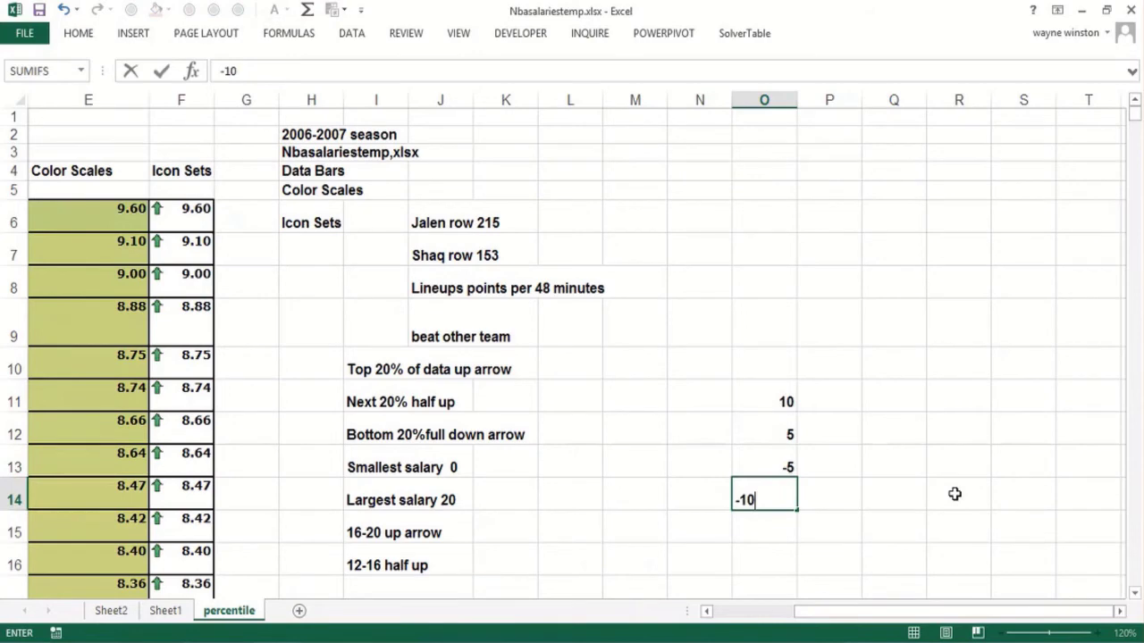
pyautogui.press('Return')
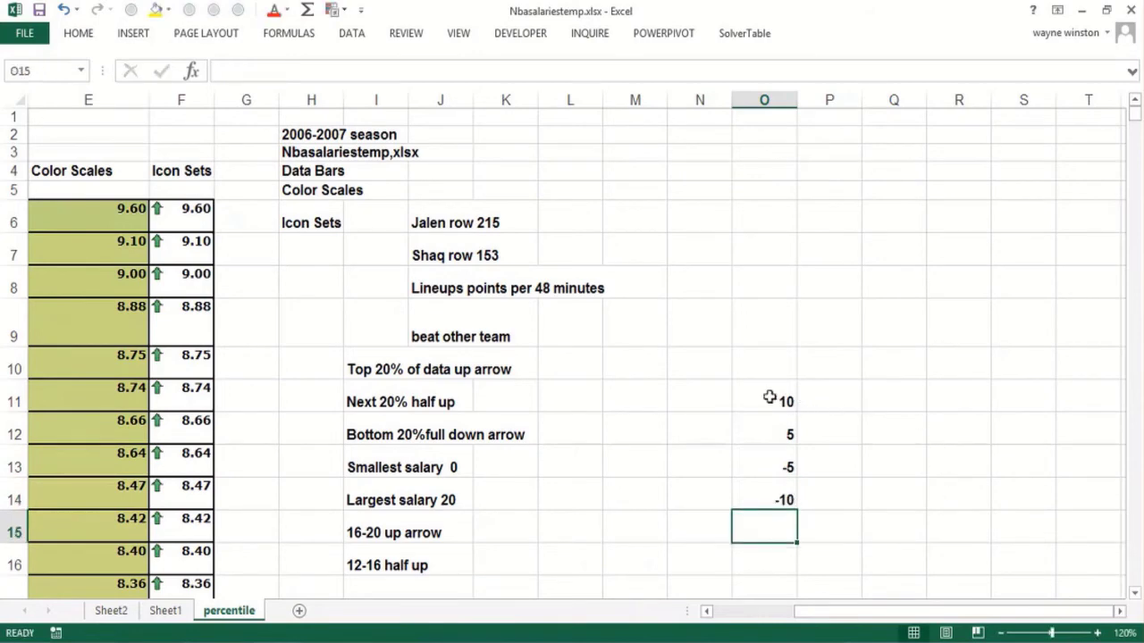
# - Apply blue gradient data bars to the positive and negative values in O11:O14 and deselect the range
pyautogui.moveTo(766, 397); pyautogui.dragTo(757, 508)
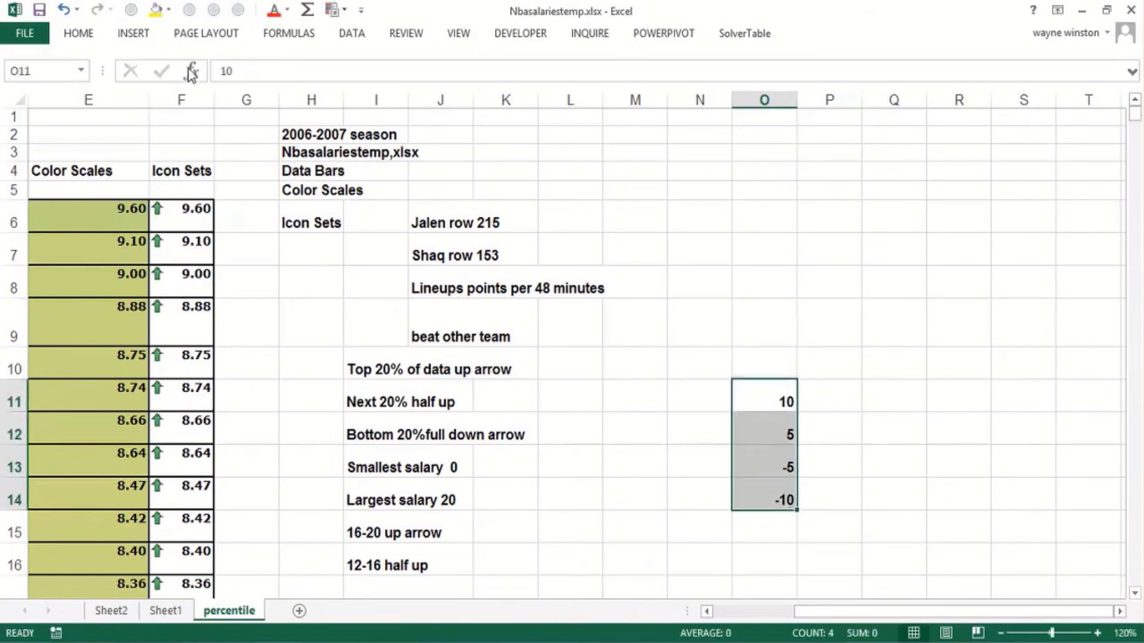
pyautogui.click(349, 37)
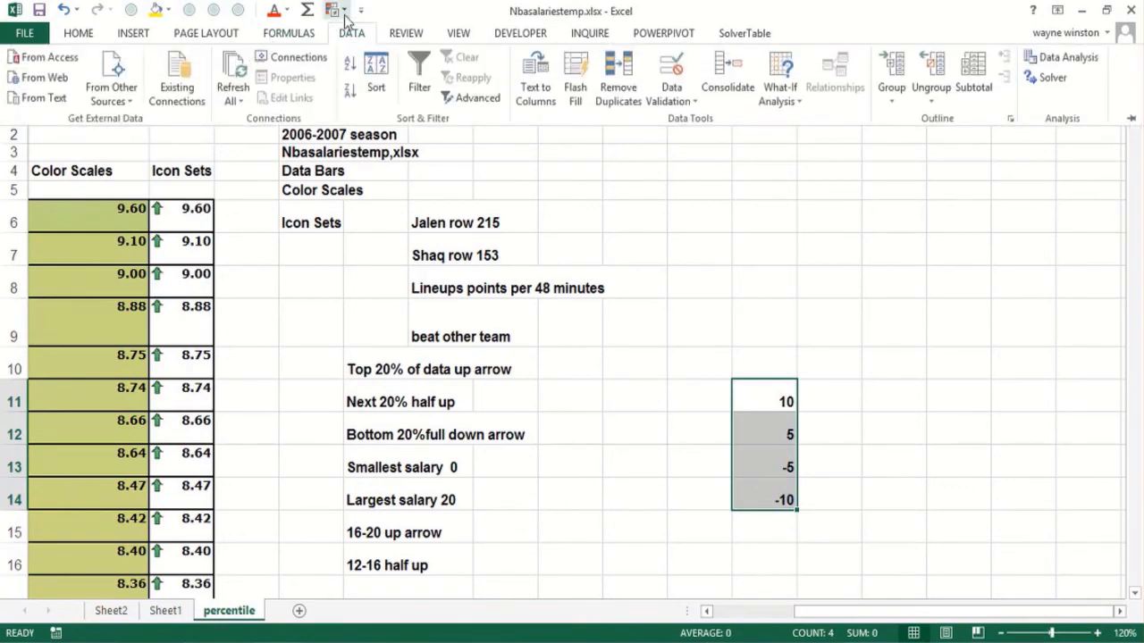
pyautogui.click(345, 10)
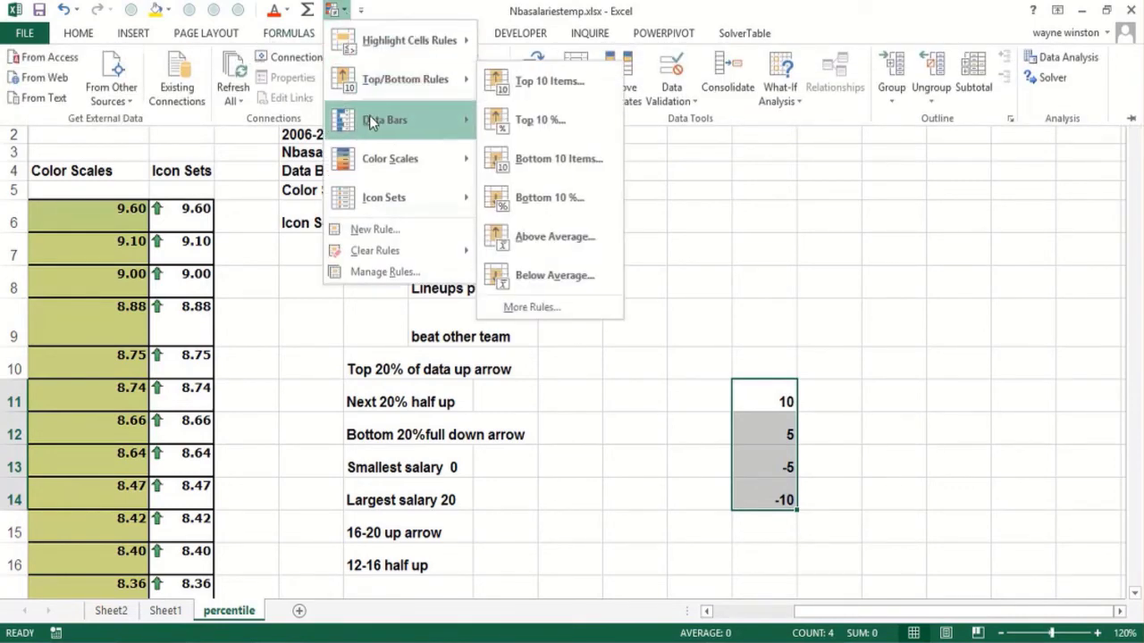
pyautogui.moveTo(456, 152)
pyautogui.moveTo(419, 120)
pyautogui.click(492, 140)
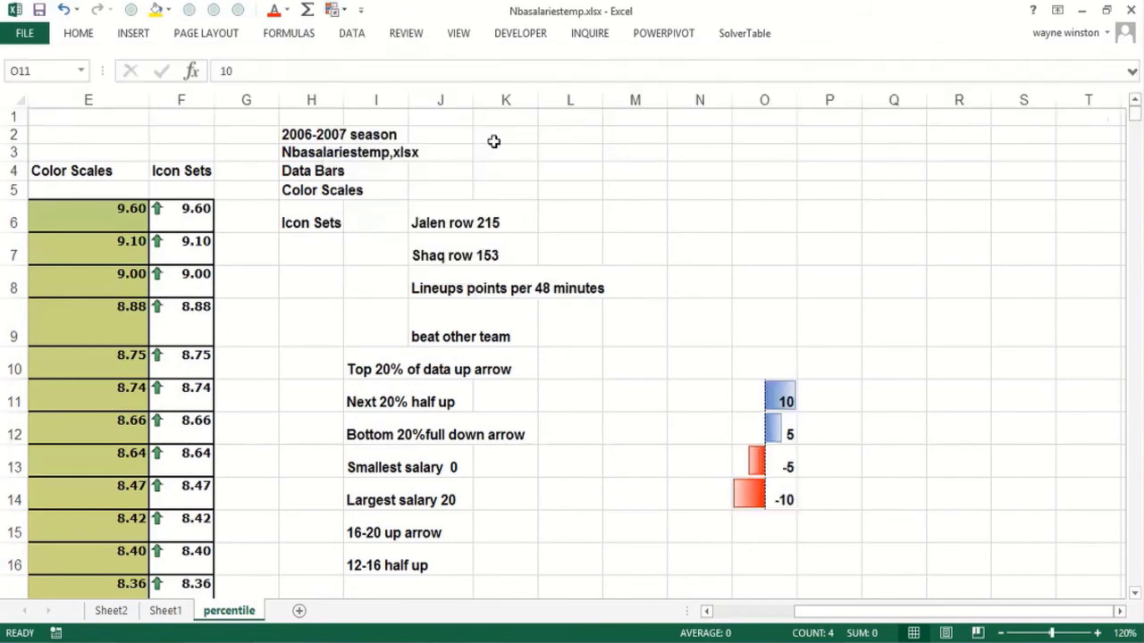
pyautogui.click(684, 539)
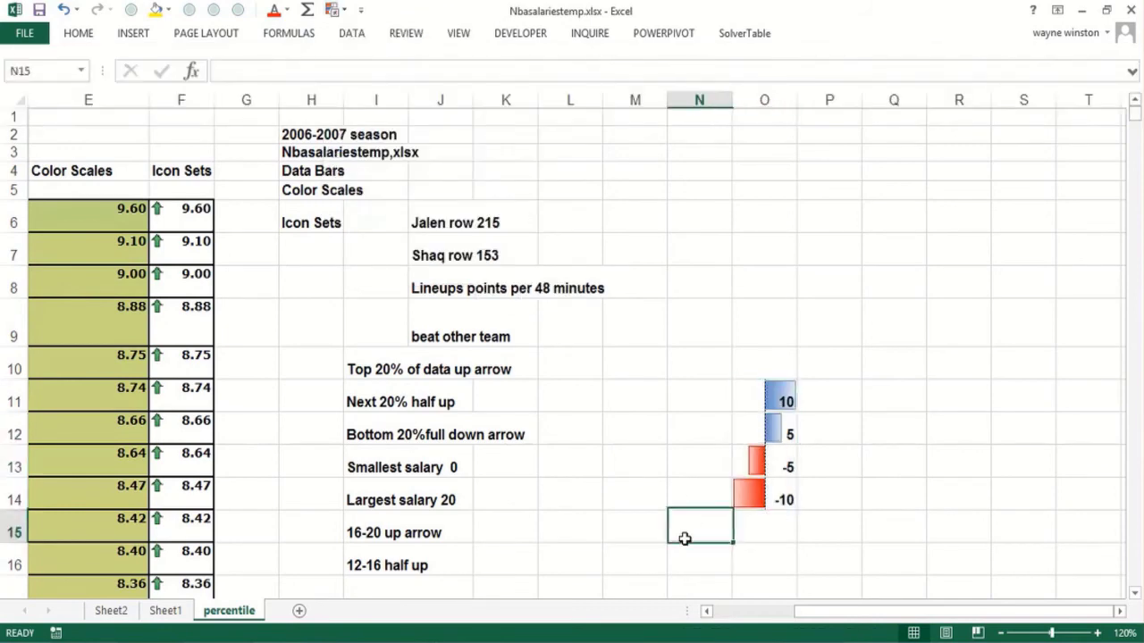
pyautogui.click(736, 470)
pyautogui.click(798, 434)
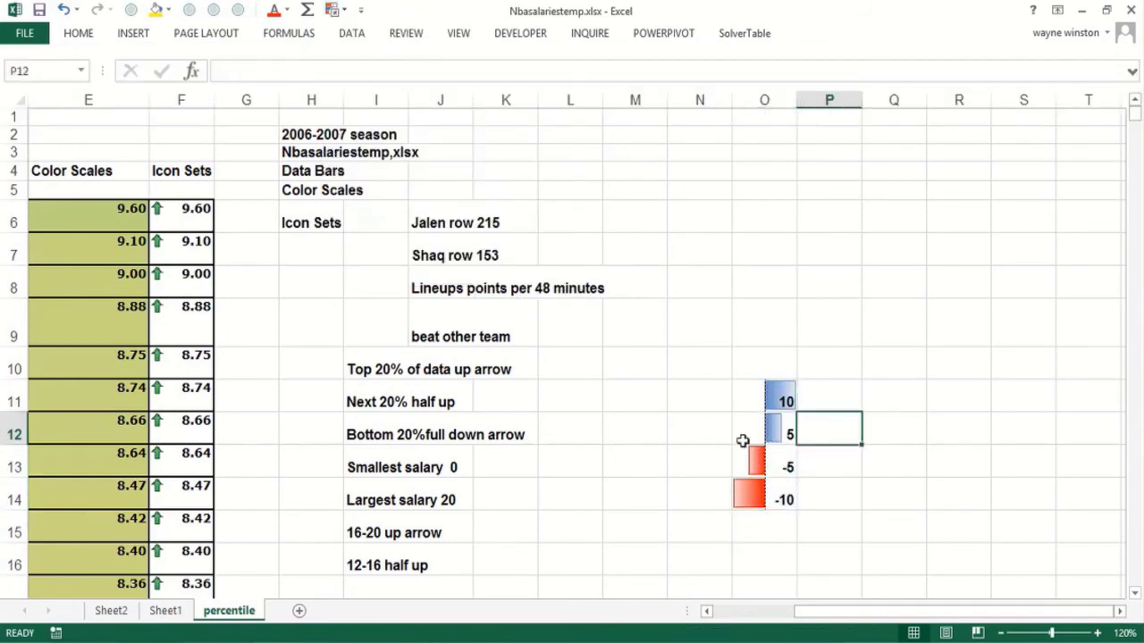
pyautogui.click(748, 502)
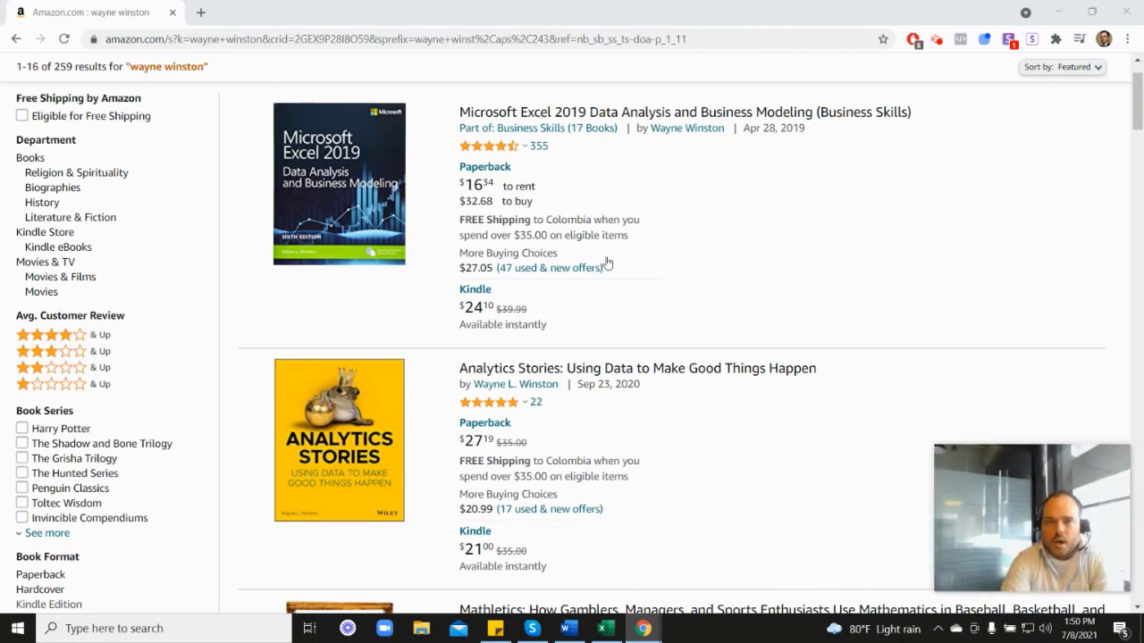
# - Look through the Amazon search results for Wayne Winston's books in the browser, including the customer ratings of Marketing Analytics
pyautogui.moveTo(490, 154)
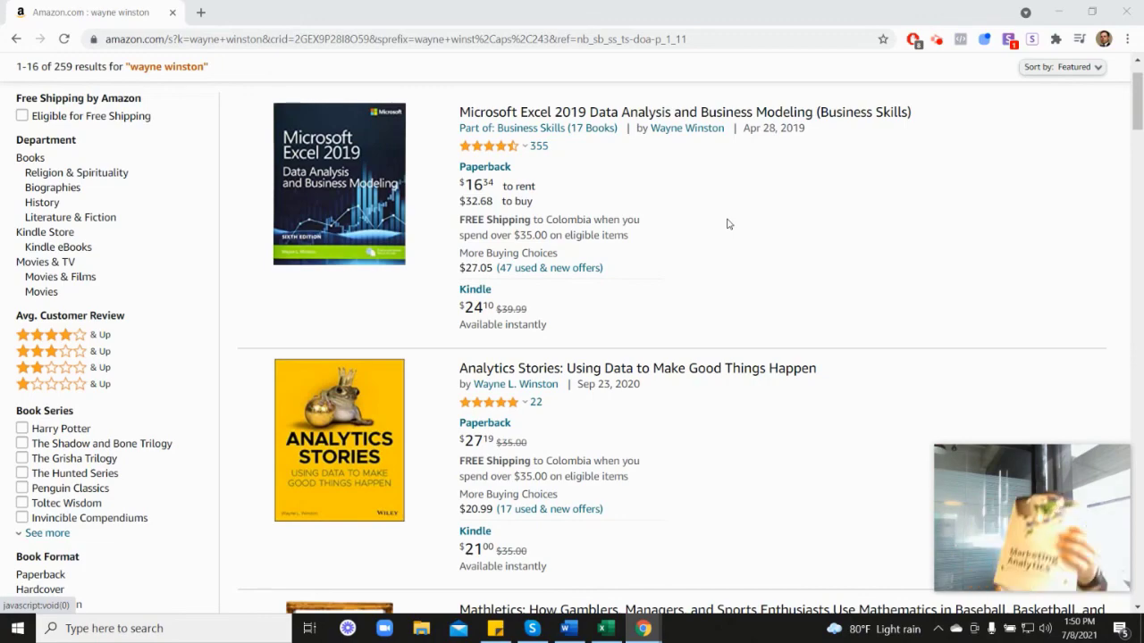
pyautogui.scroll(-7, 1001, 365)
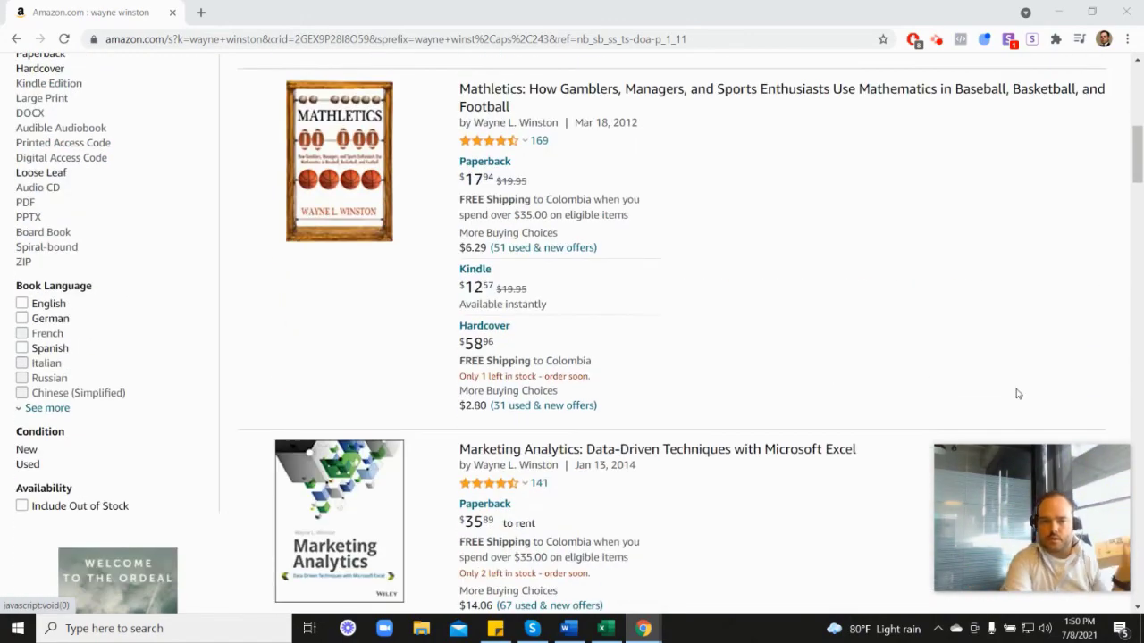
pyautogui.scroll(-1, 571, 440)
pyautogui.moveTo(508, 334)
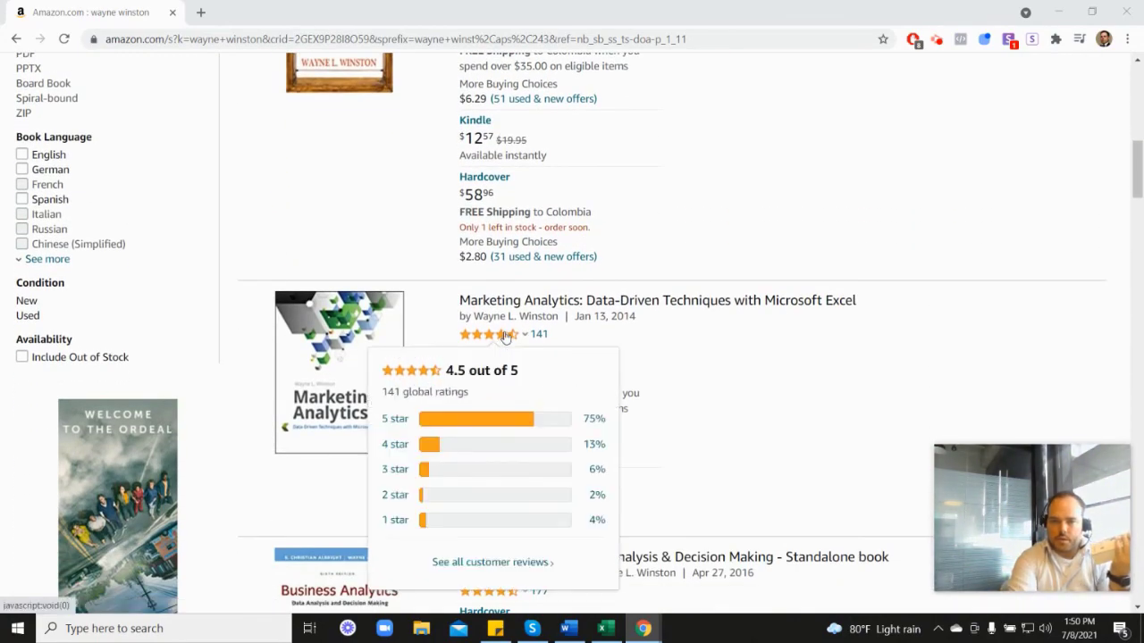
pyautogui.scroll(3, 665, 341)
pyautogui.scroll(3, 665, 341)
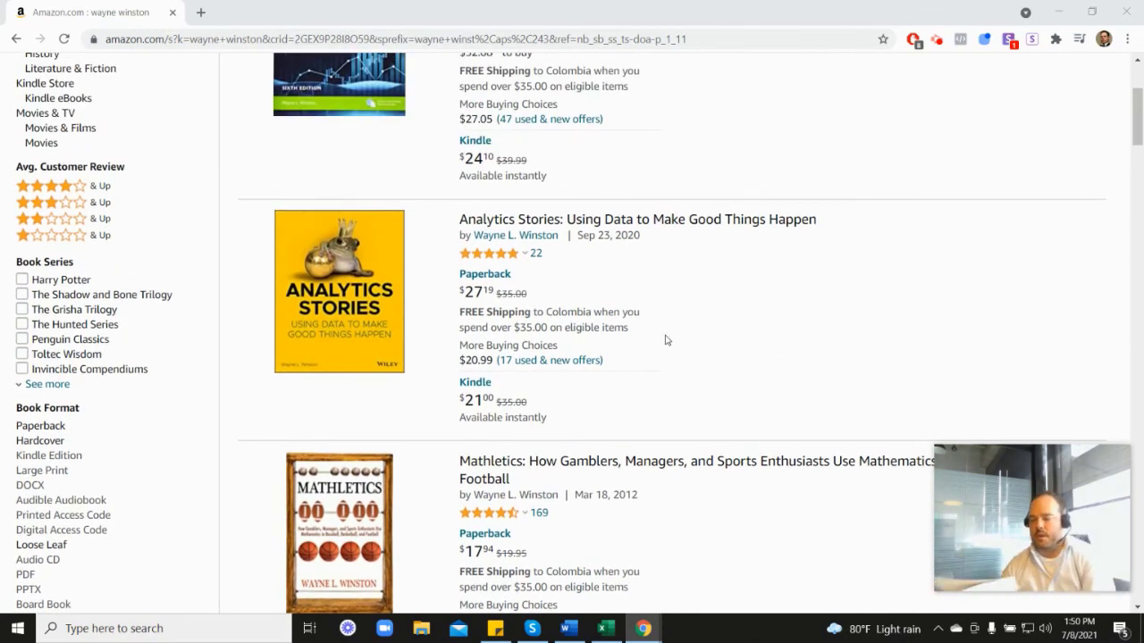